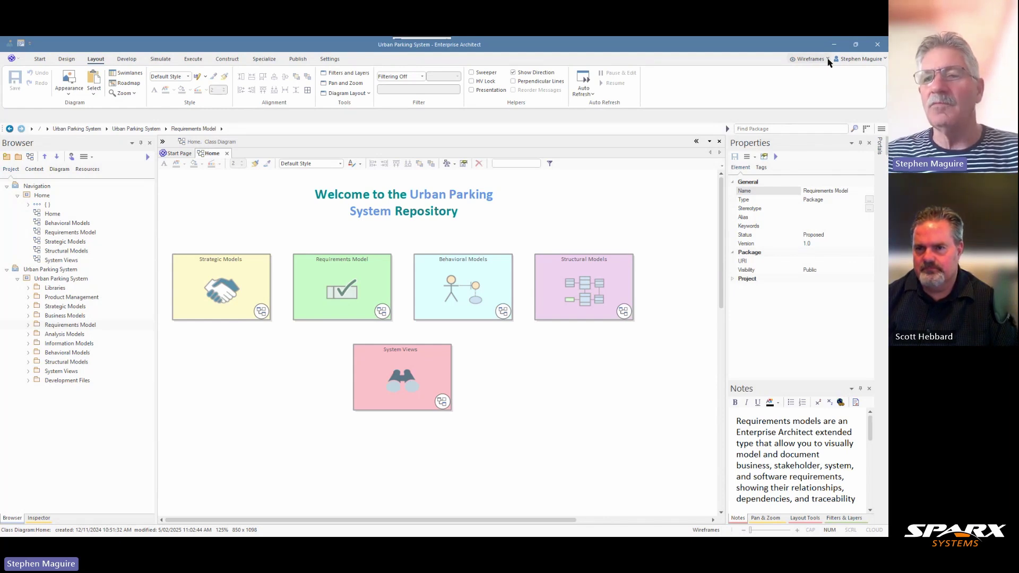
Switch the modeling perspective to BPMN from the Business Modeling set
left_click(827, 60)
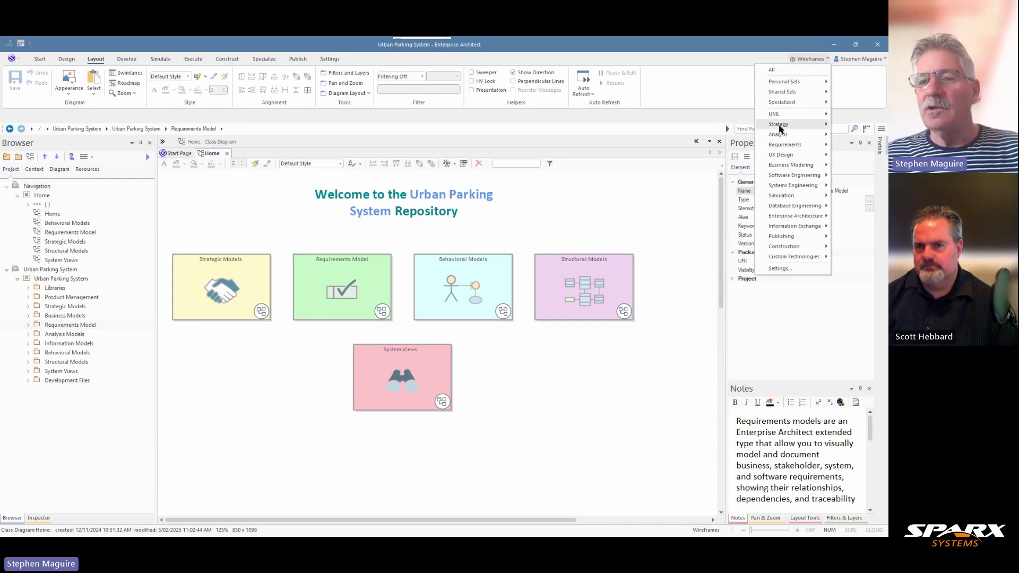
mouse_move(780, 169)
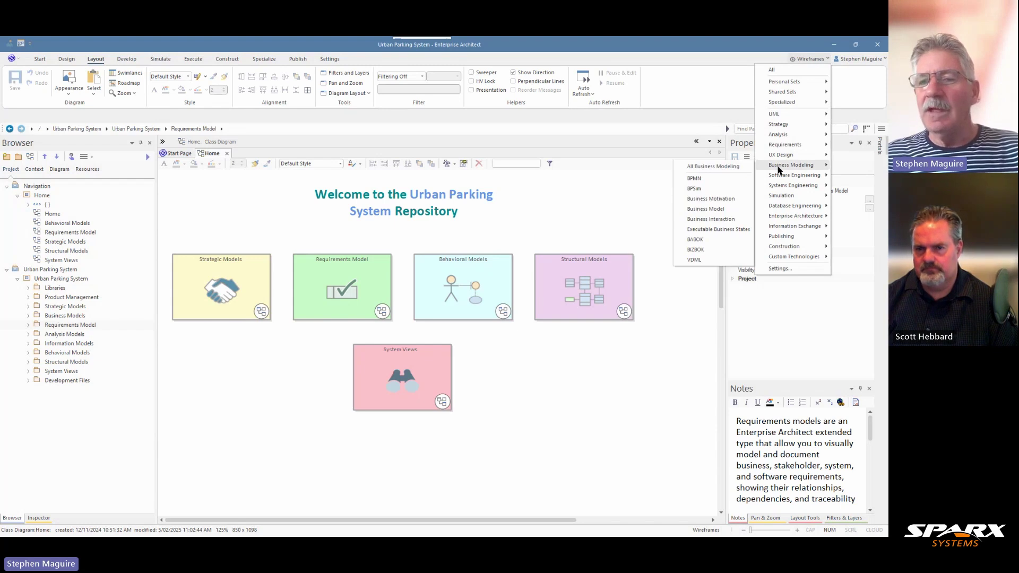
left_click(699, 180)
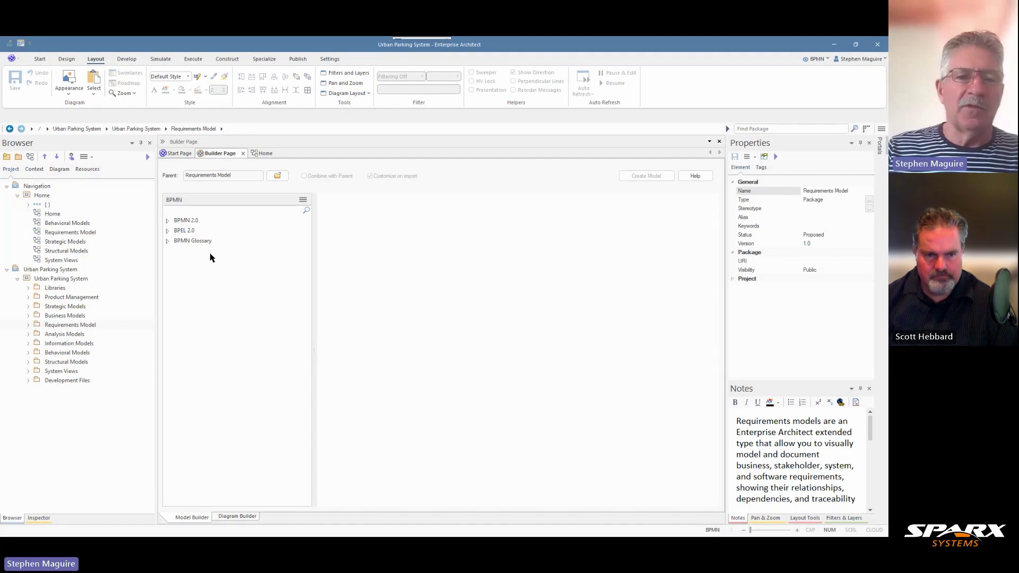
Examine the BPMN 2.0 model patterns, including Three Participant Choreography and Three Participant Collaboration (Black Box)
left_click(183, 221)
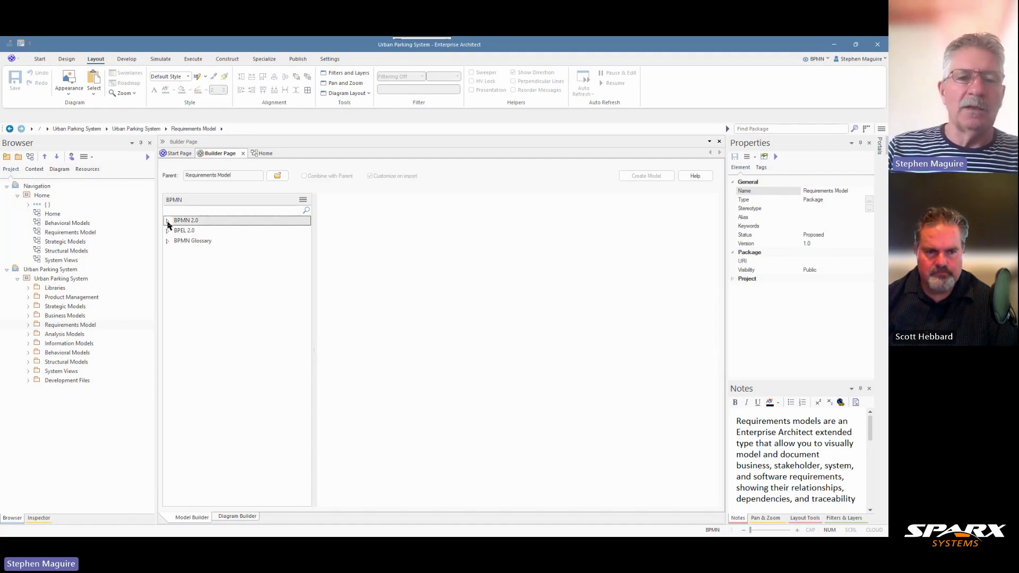
left_click(167, 221)
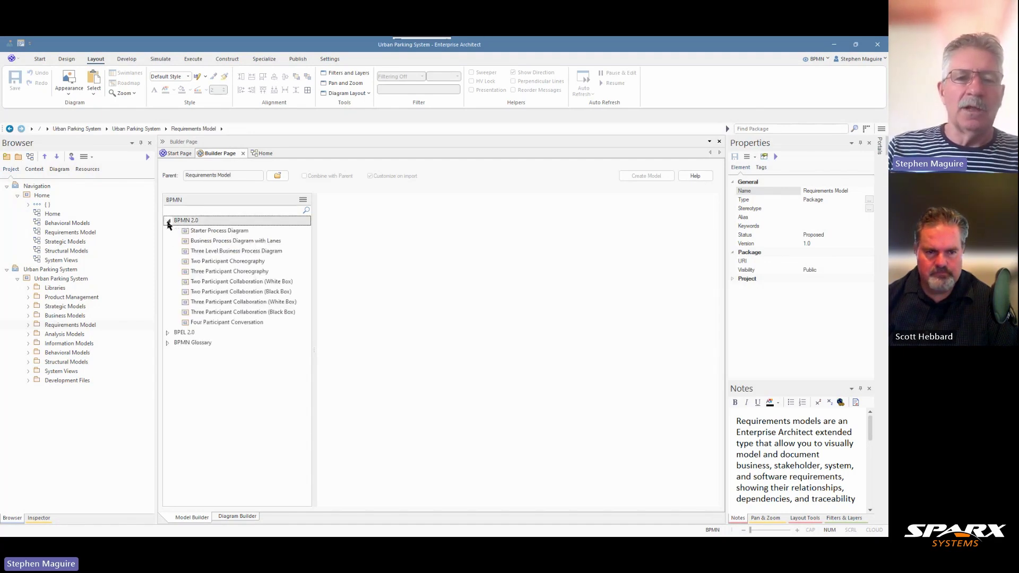
left_click(218, 273)
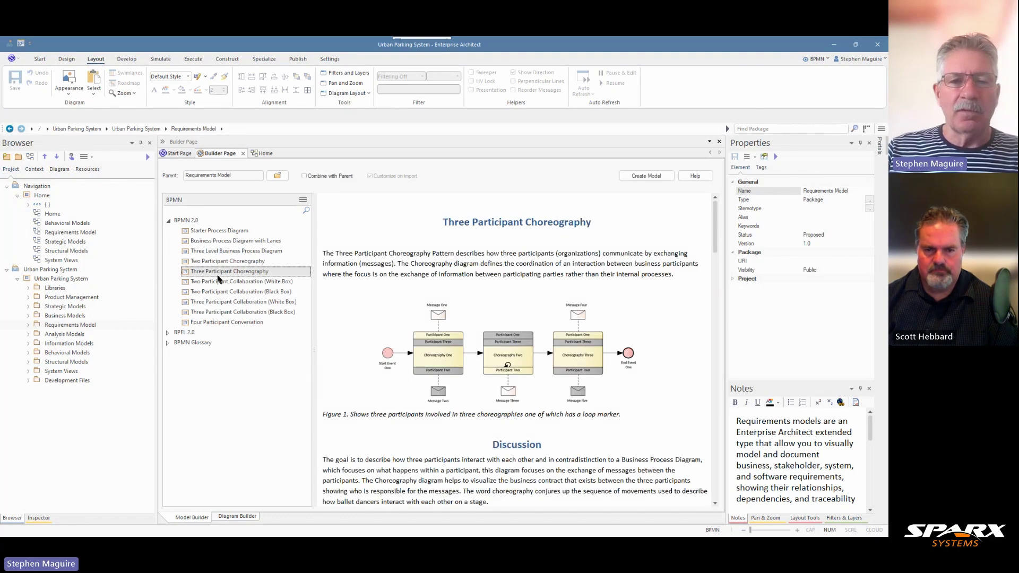
left_click(222, 313)
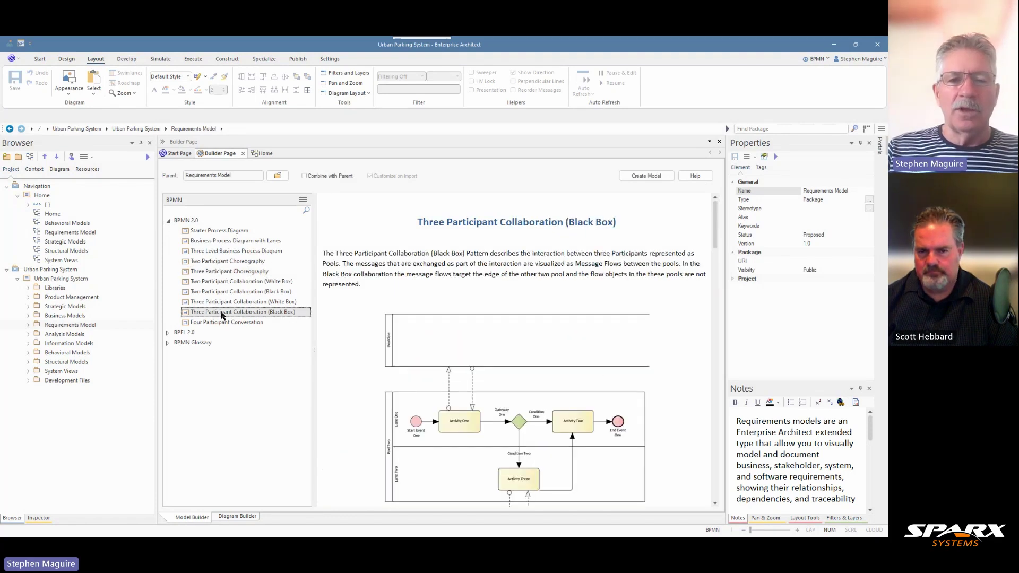
left_click(243, 273)
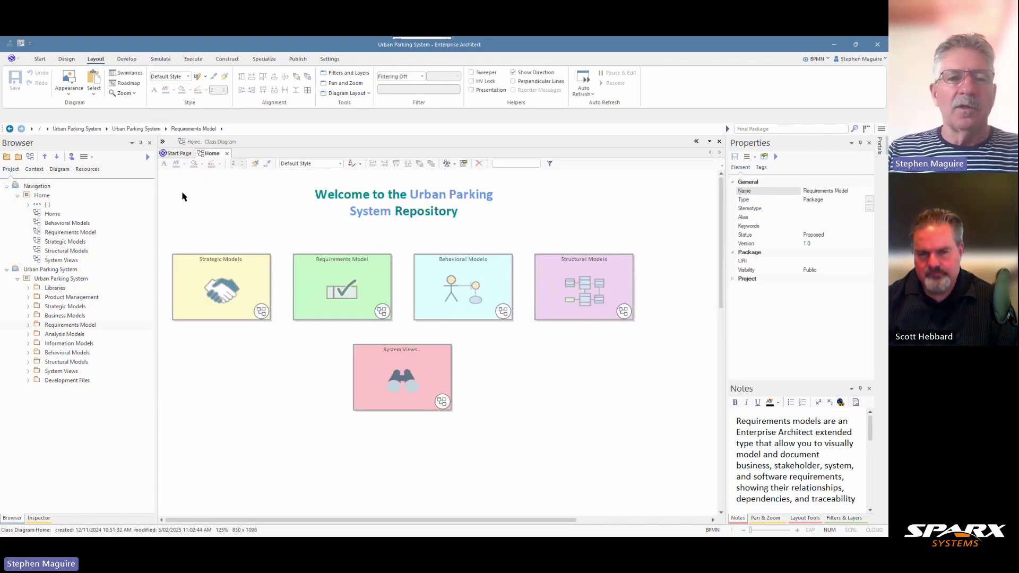
Show the diagram Toolbox and expand the Business Models package, widening the Browser to fit the full package names
left_click(162, 142)
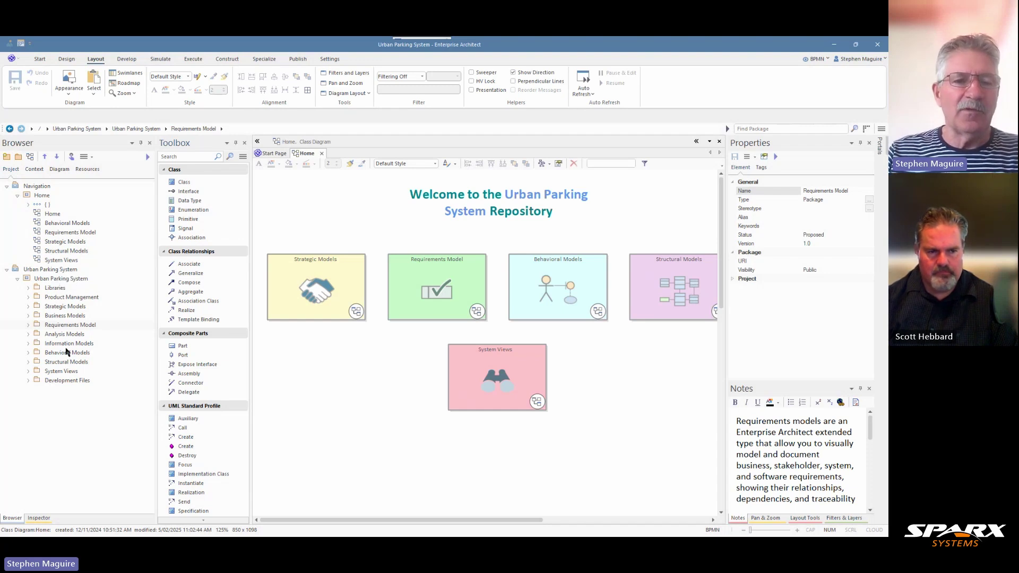
left_click(59, 317)
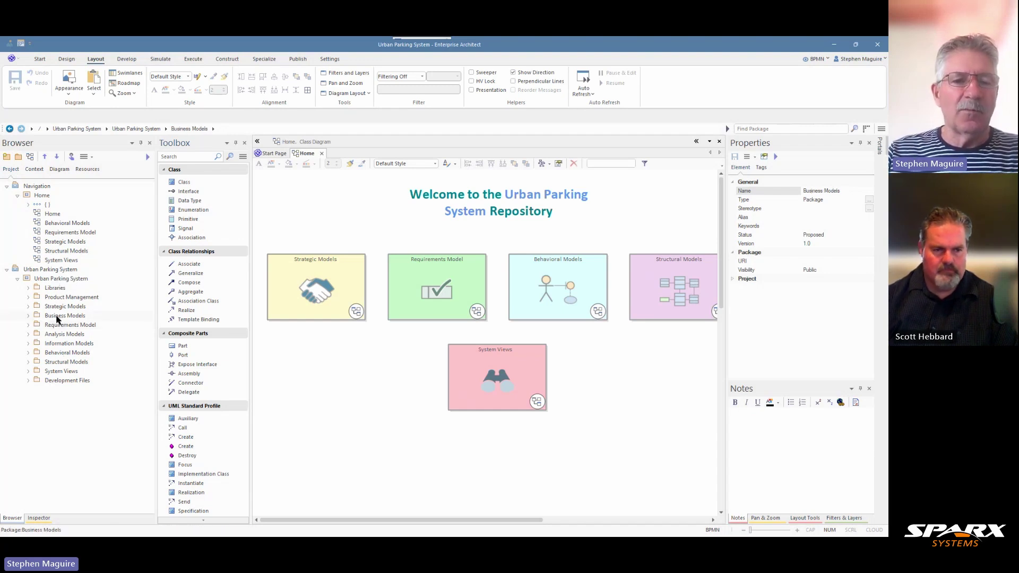
left_click(28, 317)
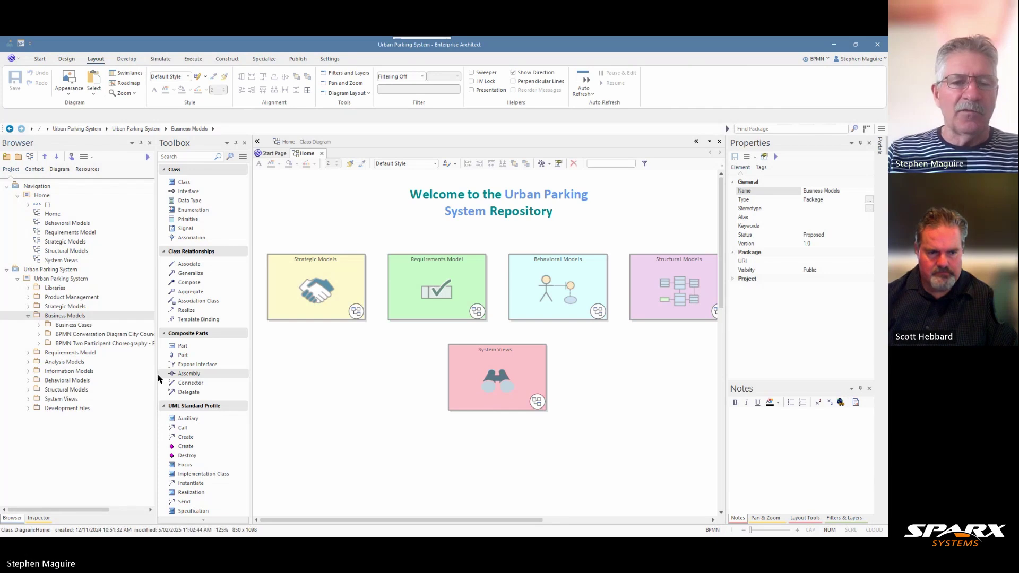
left_click_drag(155, 374, 217, 380)
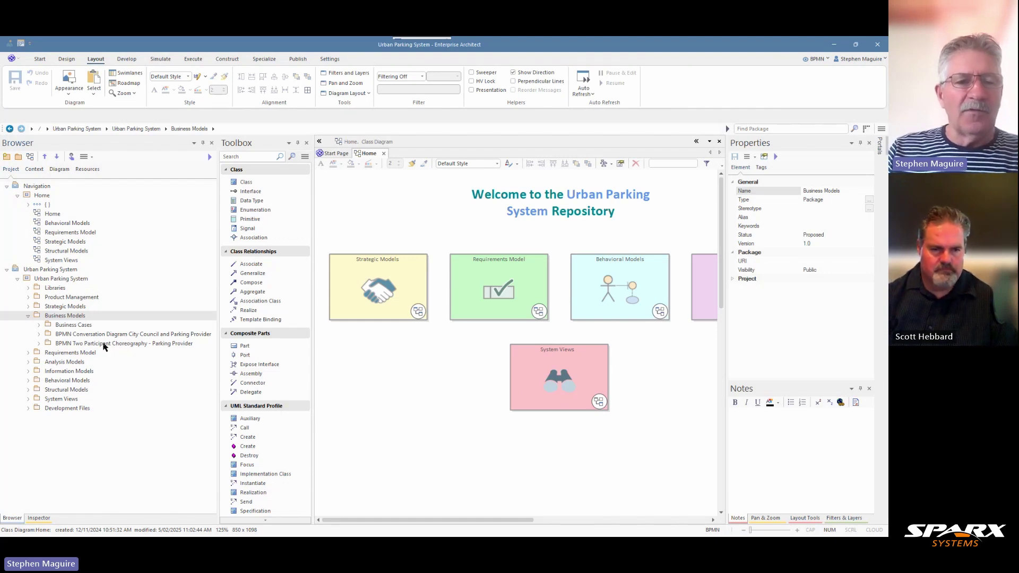
View the choreography diagram in the BPMN Two Participant Choreography - Parking Provider package, then close it and collapse the package
left_click(38, 344)
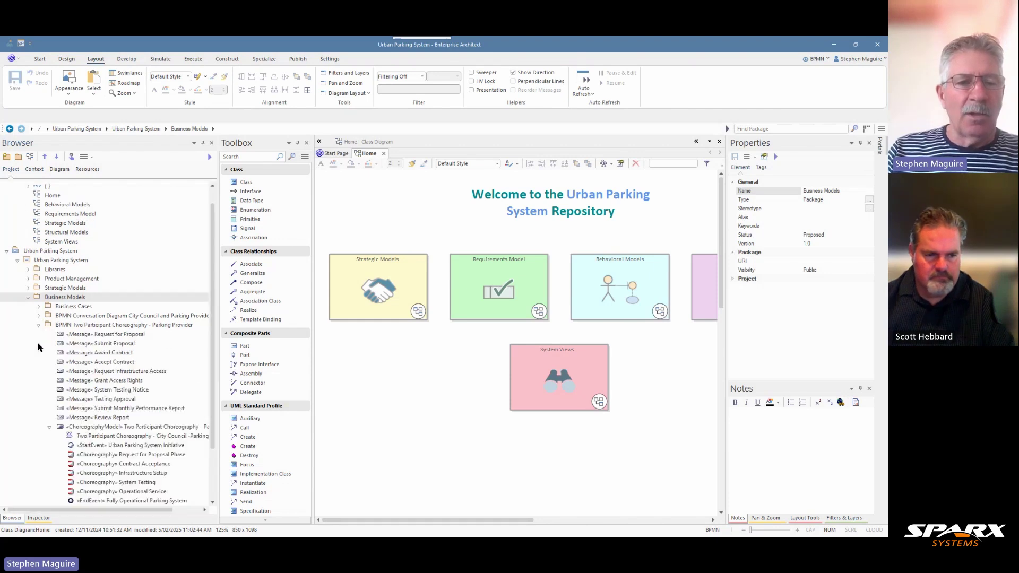
double_click(85, 437)
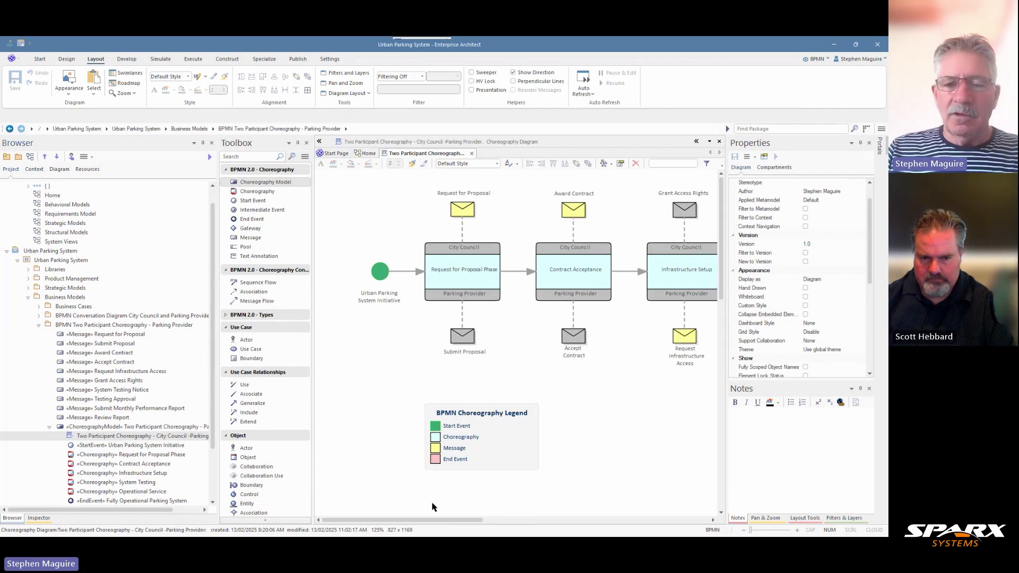
left_click_drag(441, 520, 465, 522)
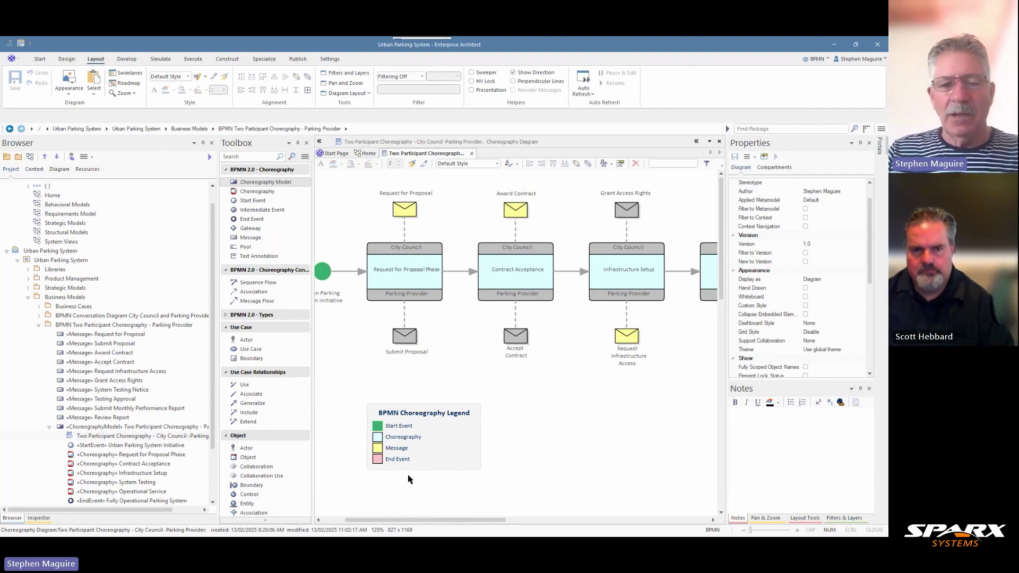
left_click(472, 153)
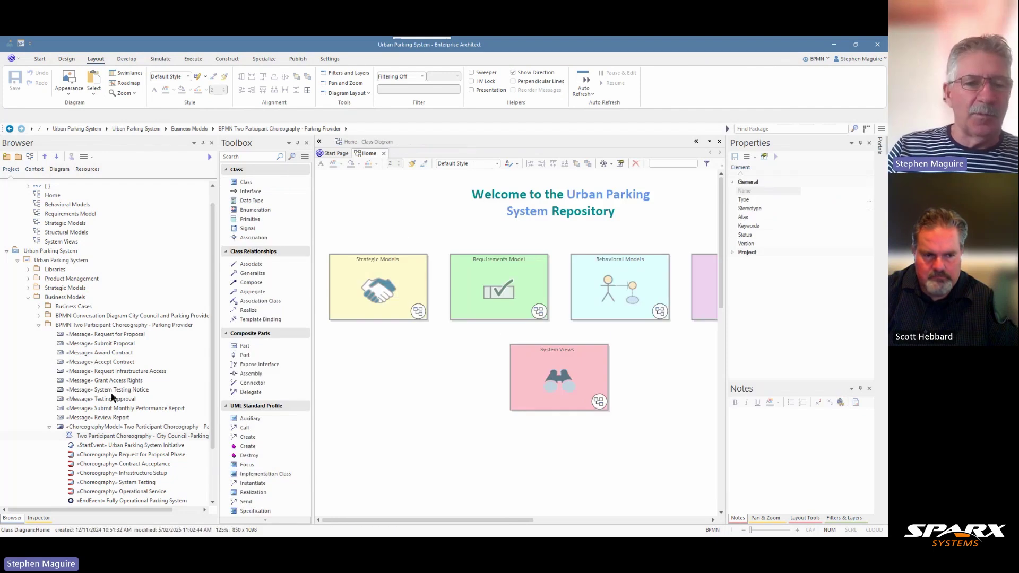
left_click(40, 329)
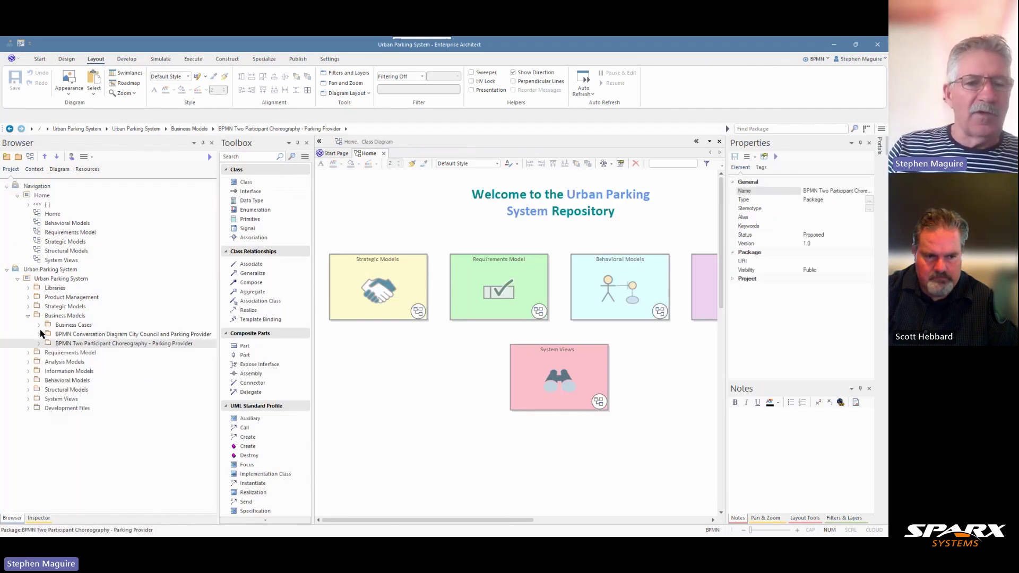
View the City Council and Parking Provider conversation diagram and its expanded child diagram, then close both and collapse their package
left_click(39, 334)
double_click(98, 354)
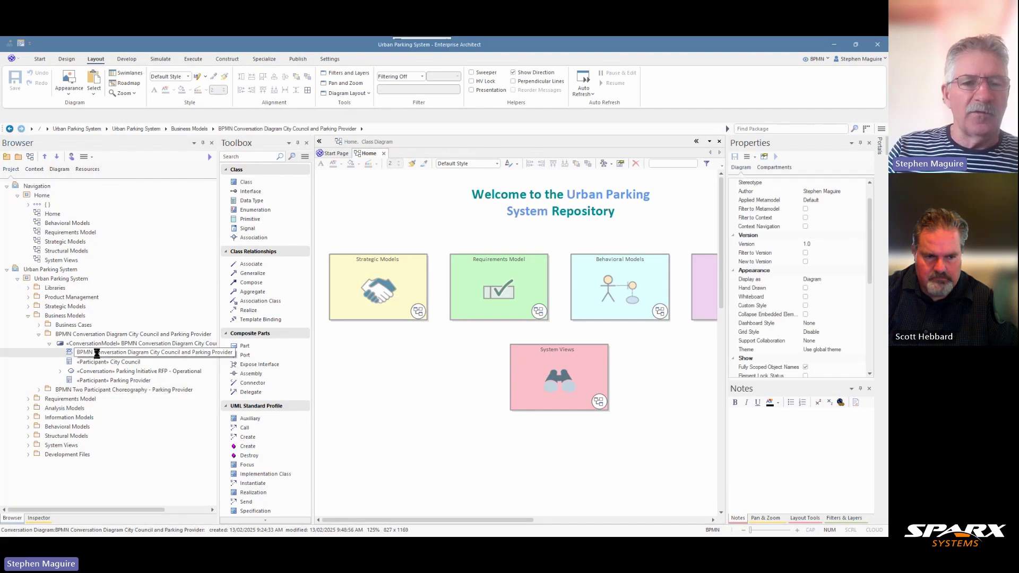
double_click(467, 273)
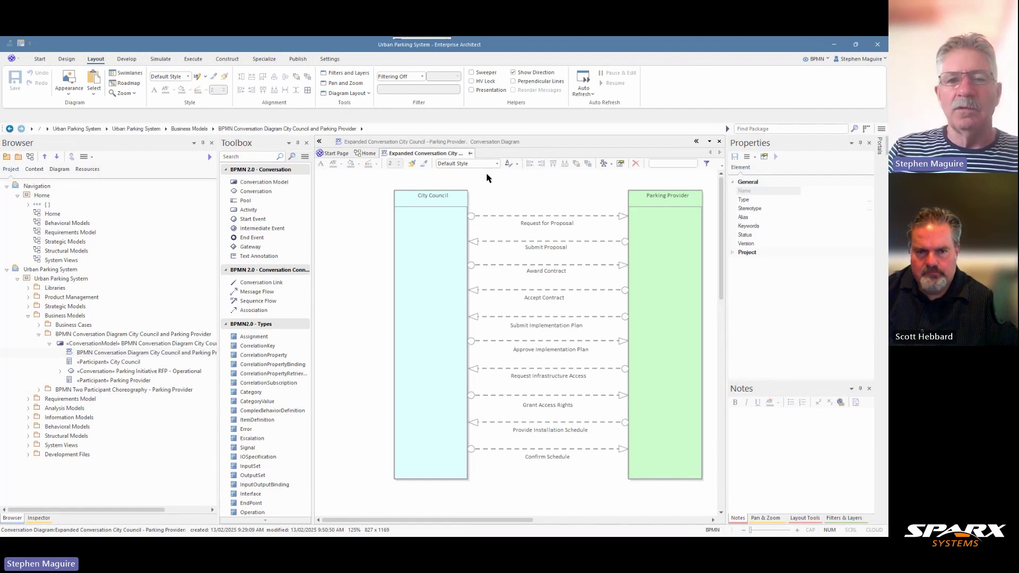
left_click(471, 154)
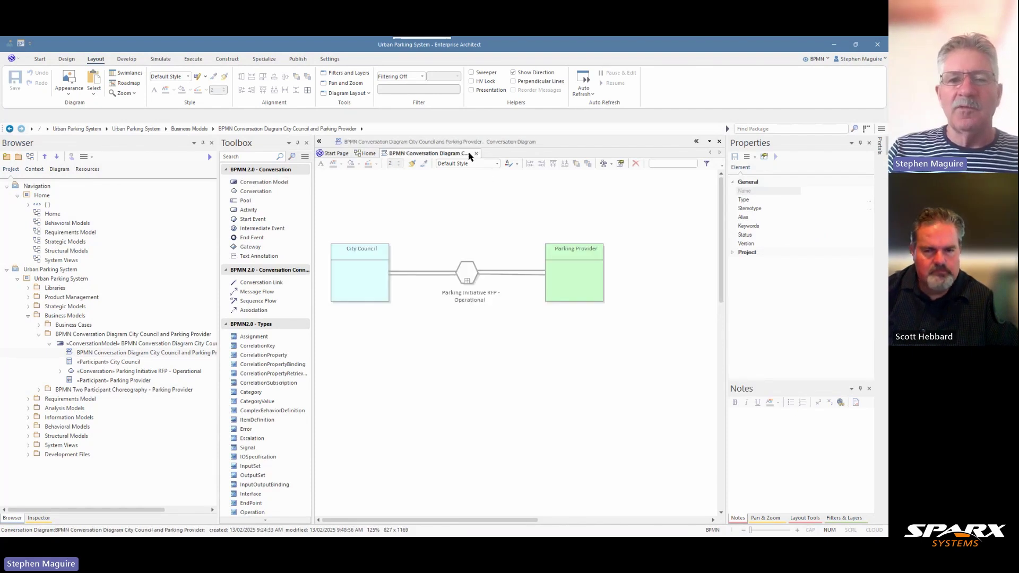
left_click(476, 153)
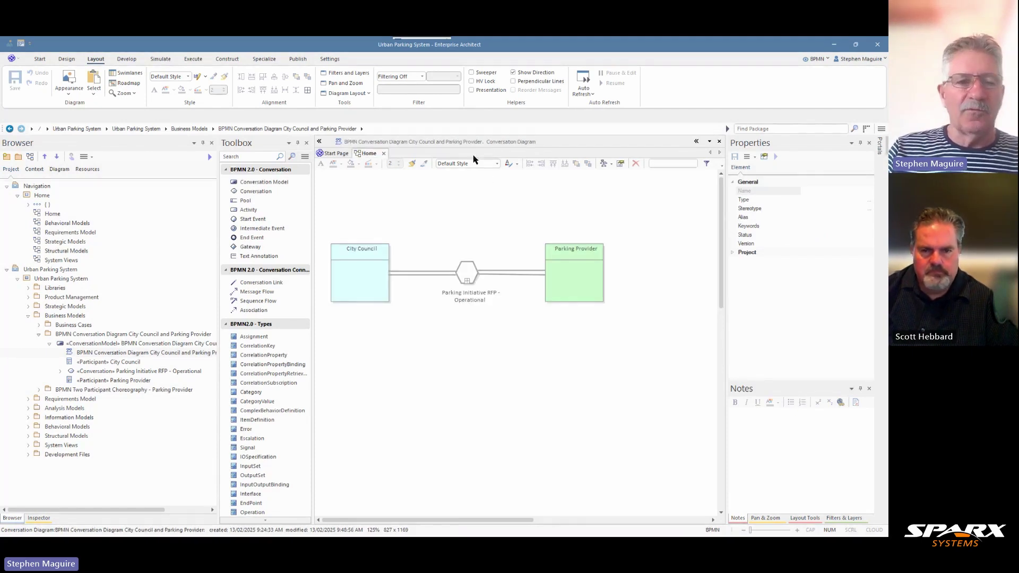
left_click(39, 334)
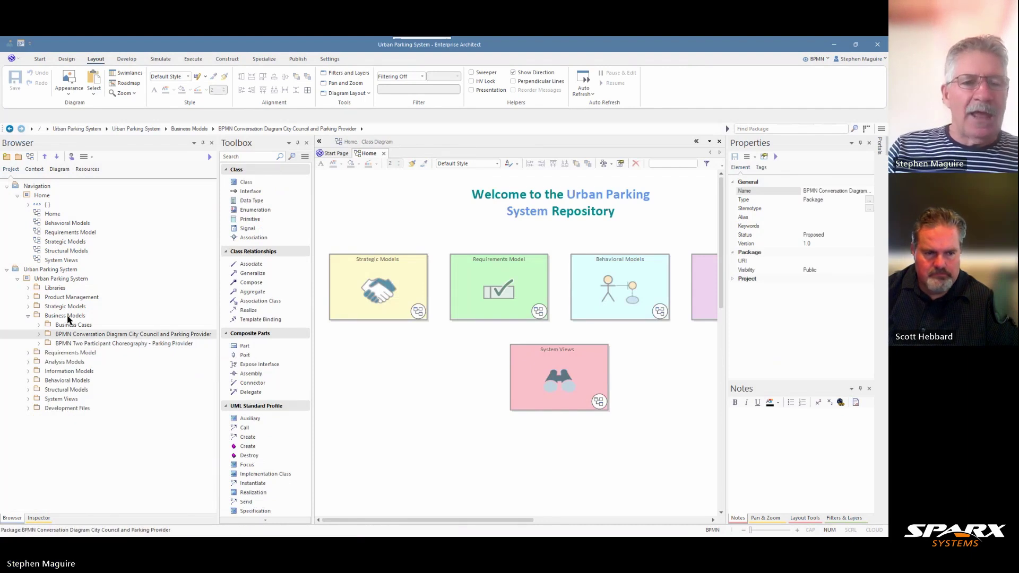
Add a package named BPMN Collaboration Diagram Infringement Dispute under Business Models, with Package Only as the initial content
left_click(68, 316)
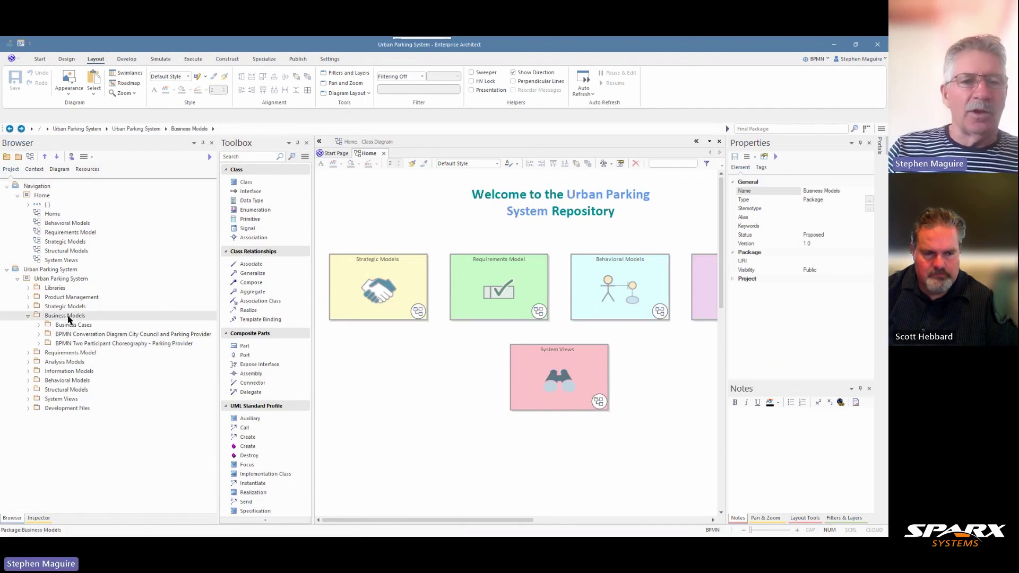
left_click(19, 157)
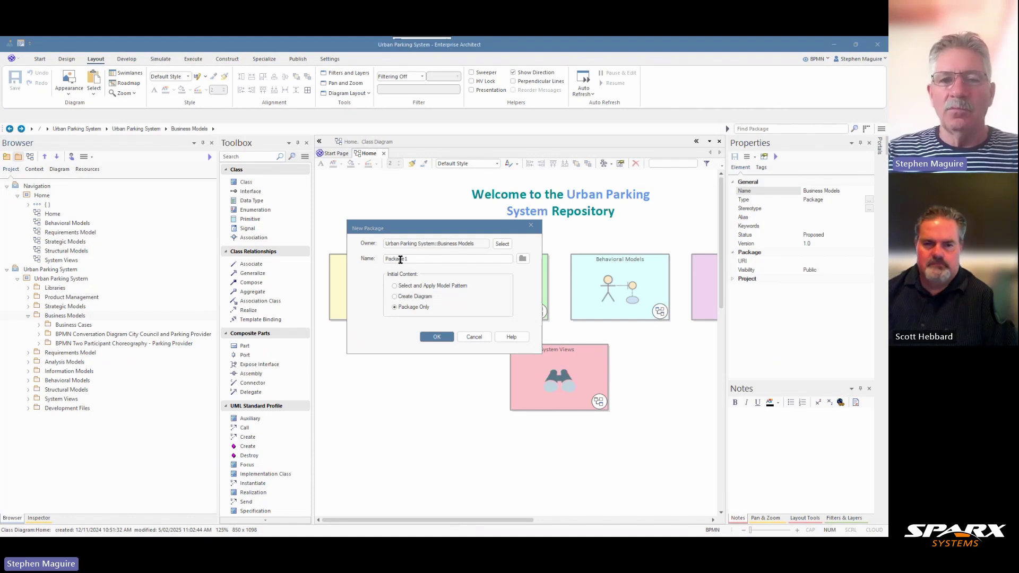
left_click_drag(409, 260, 386, 254)
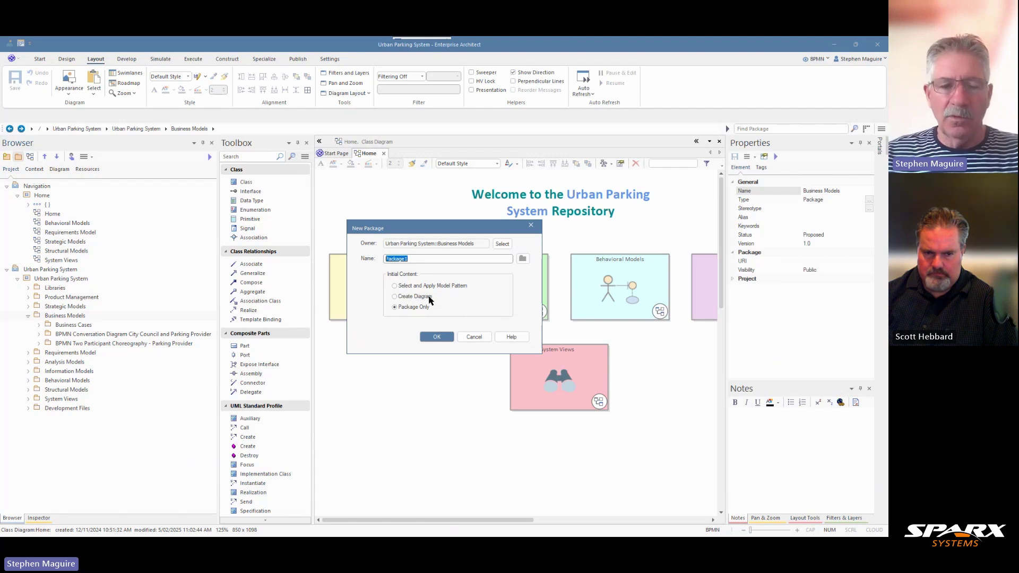
type("BPMN Collaboration Diagram Infringement Dispute")
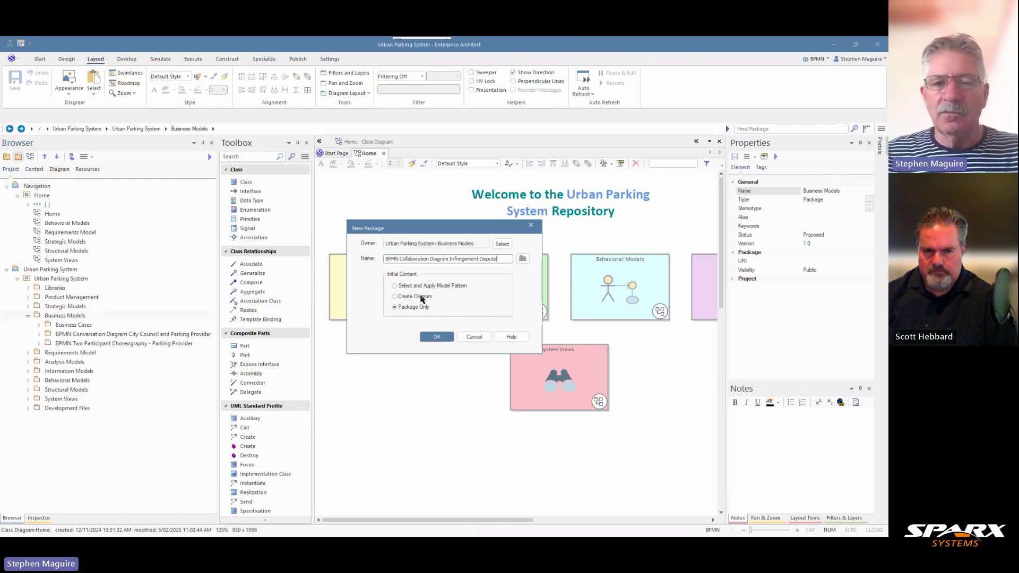
left_click(436, 338)
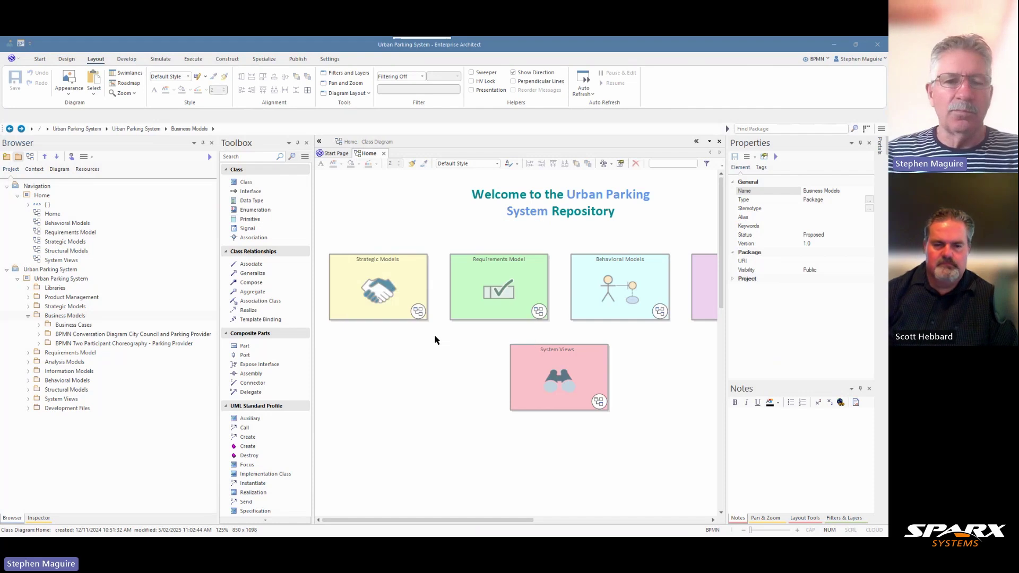
Create a BPMN 2.0 Collaboration diagram in the Infringement Dispute package, placed within a new CollaborationModel
left_click(31, 156)
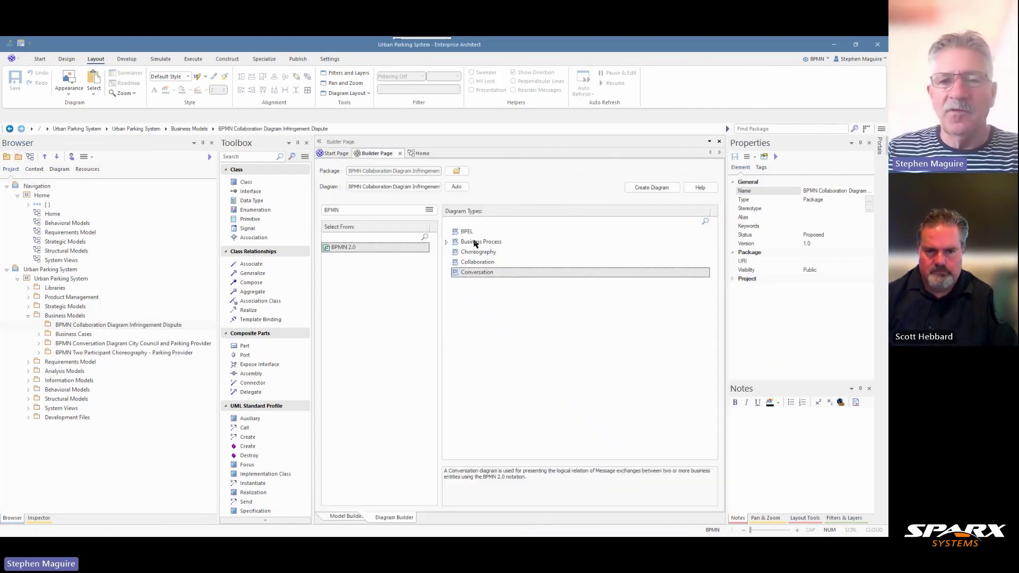
left_click(485, 263)
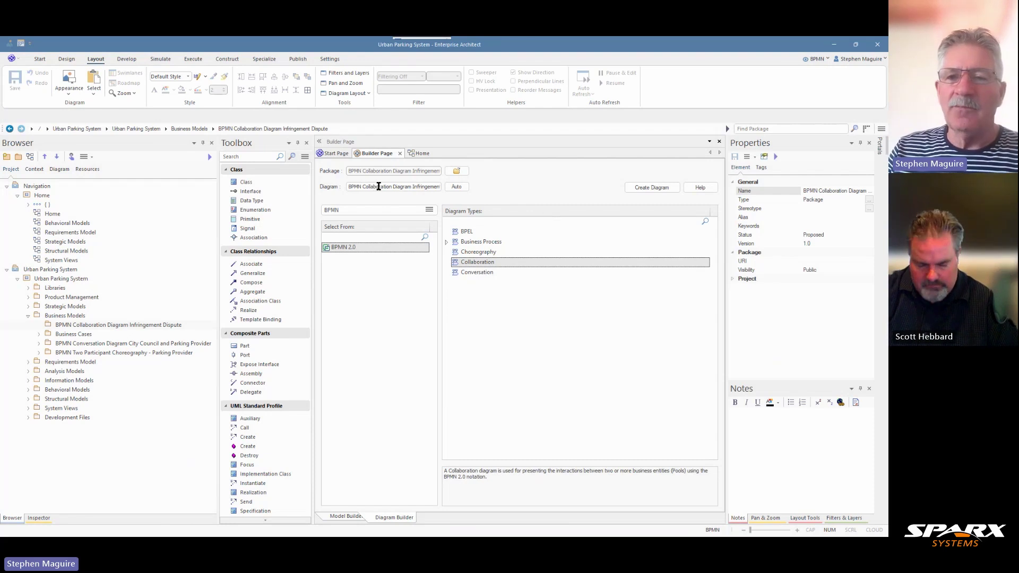
left_click(643, 189)
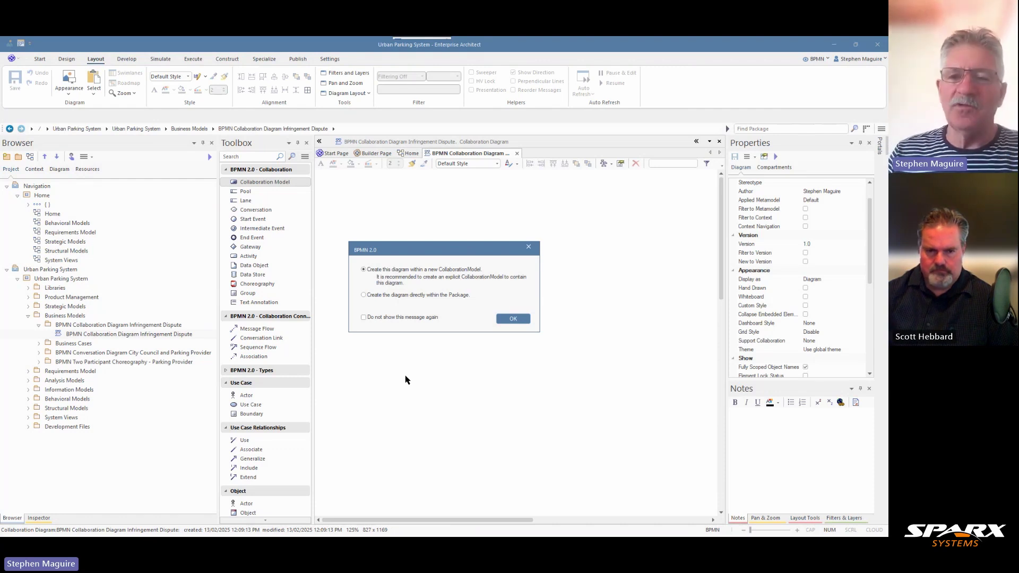
left_click(513, 319)
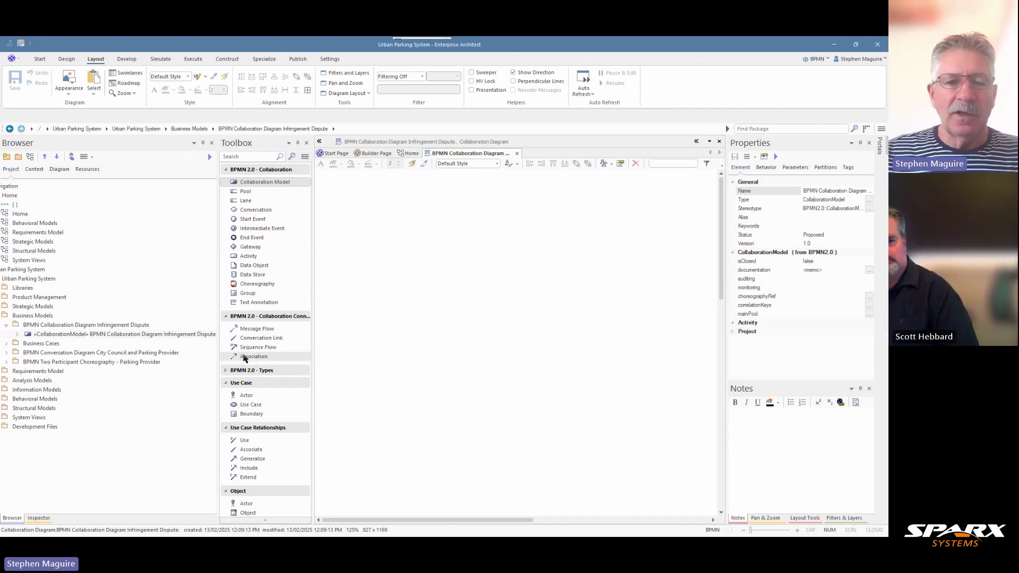
Examine the element types in the BPMN 2.0 - Types toolbox group and collapse the group again
left_click(225, 373)
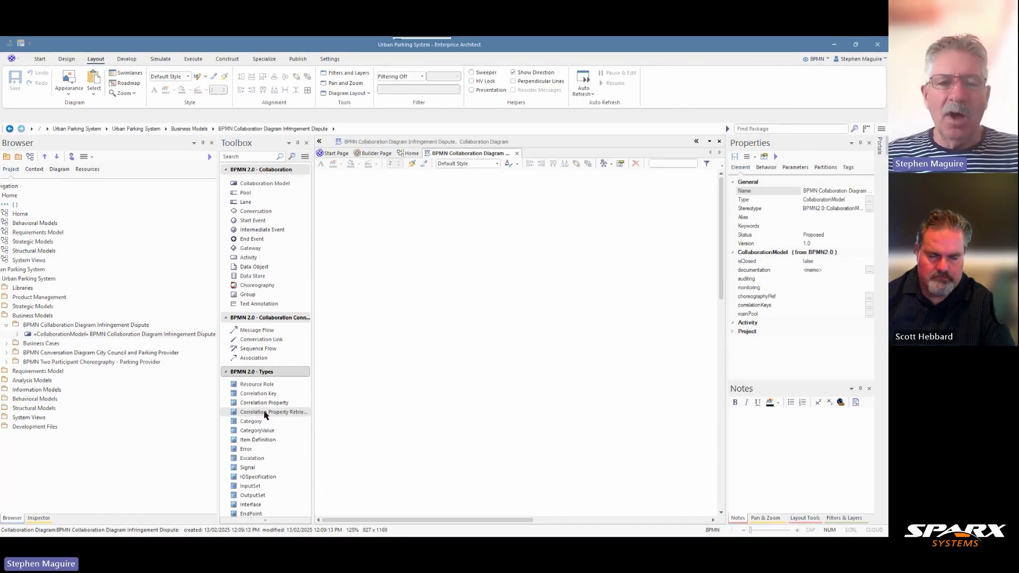
scroll(266, 412, "down", 3)
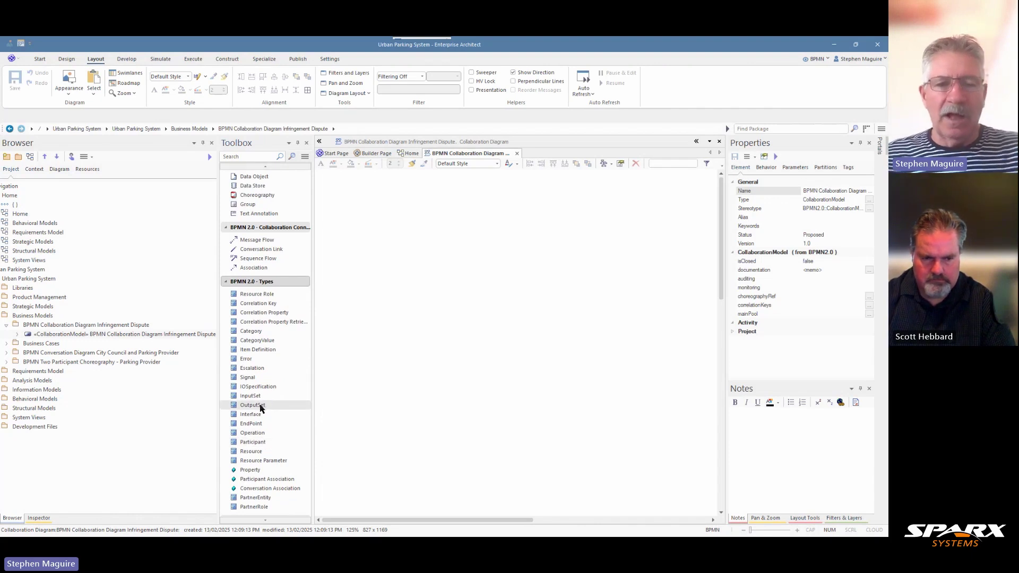
left_click(225, 285)
scroll(268, 319, "up", 2)
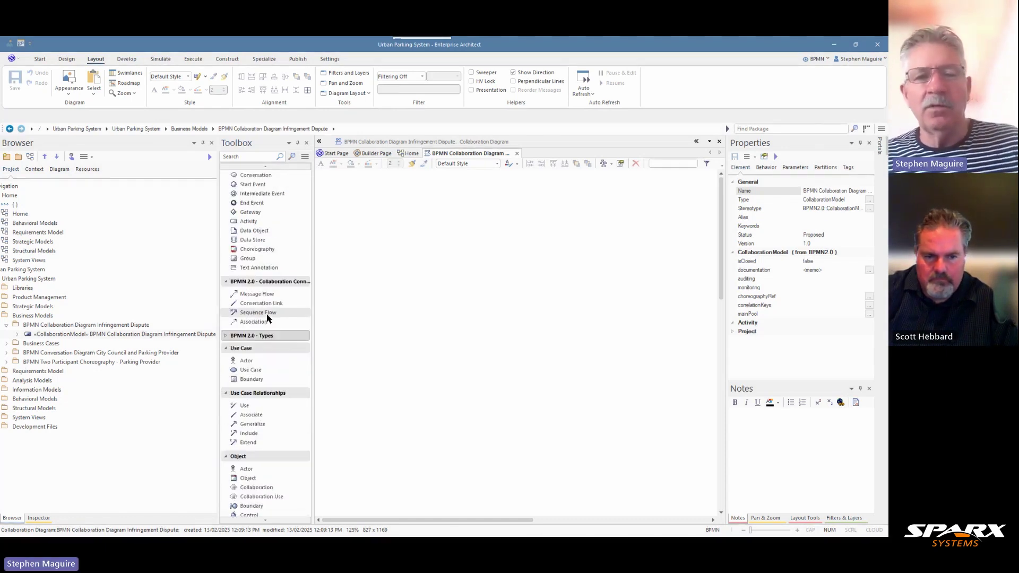
scroll(268, 319, "up", 1)
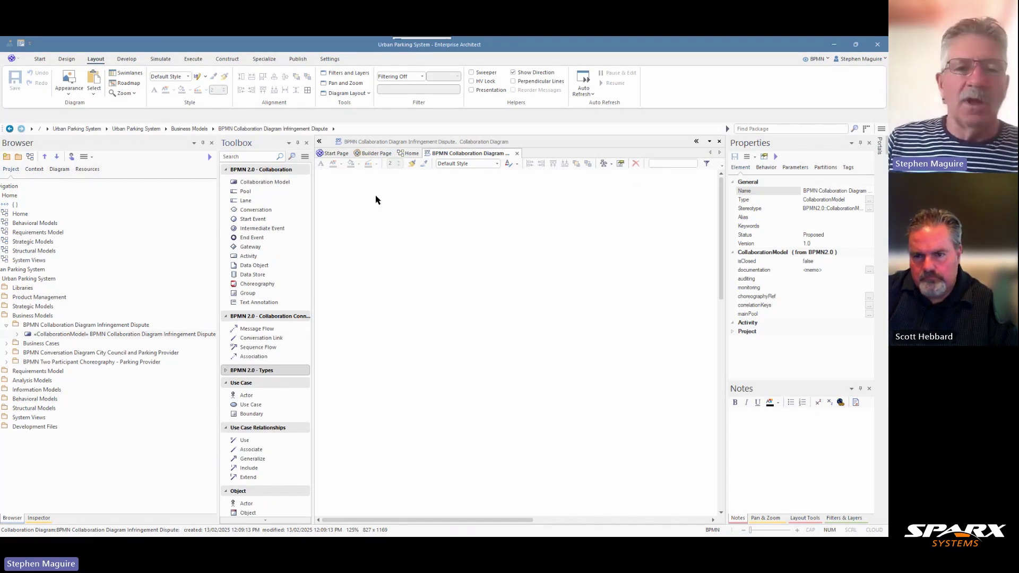
Add a pool named Motorist near the upper edge of the collaboration diagram
left_click(256, 194)
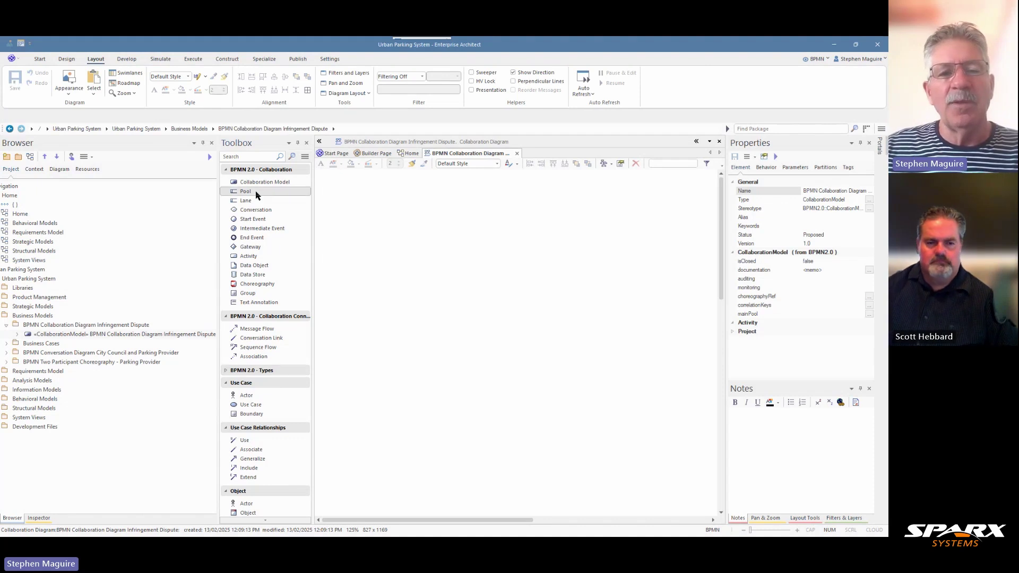
left_click(353, 207)
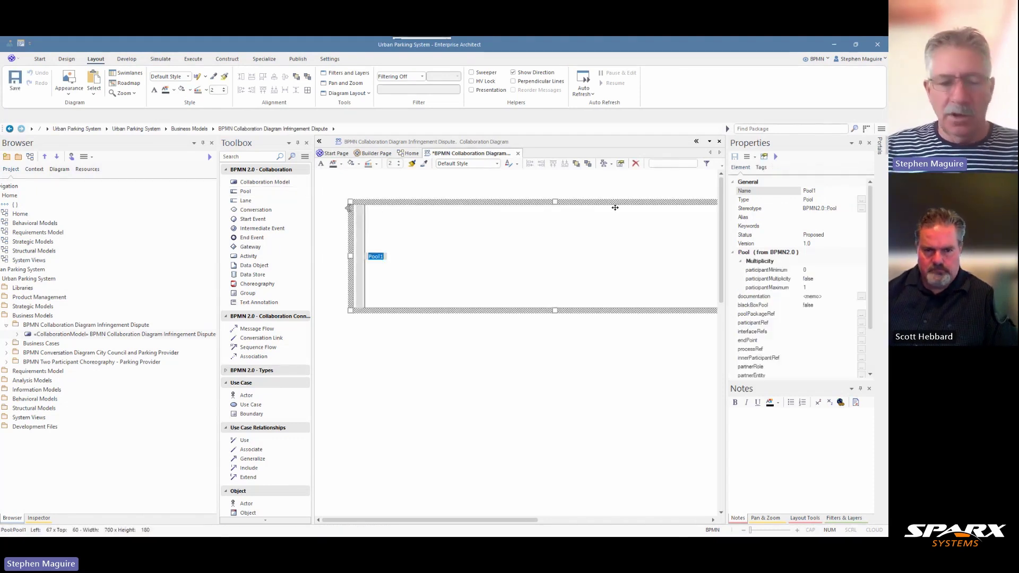
type("Mo")
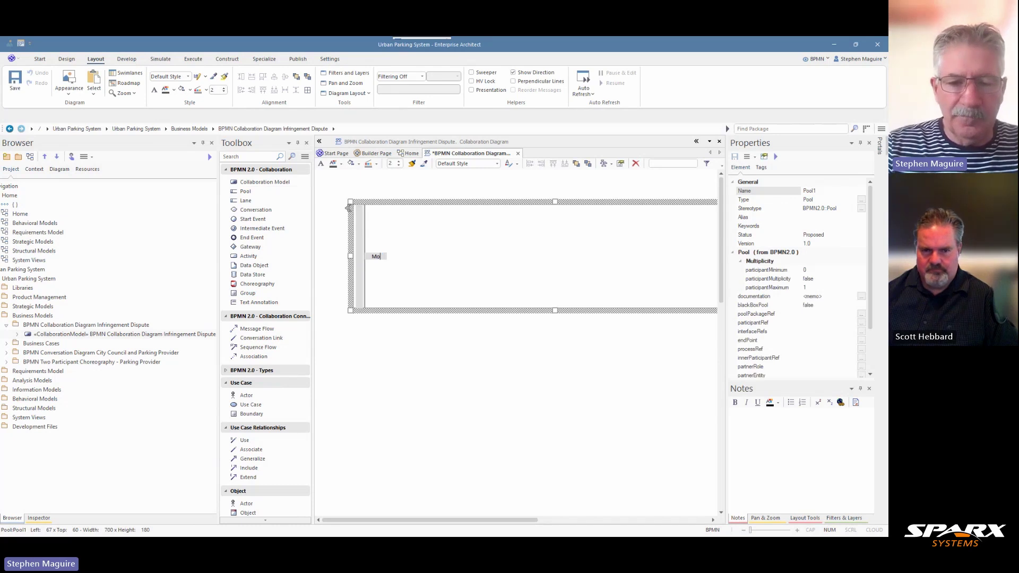
type("torist")
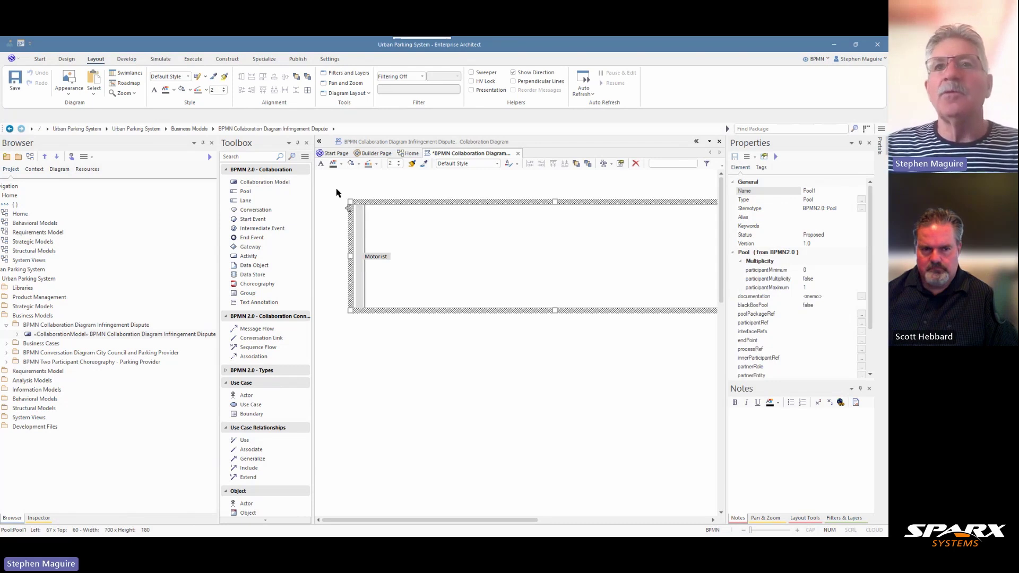
Add a second pool named City Council below the Motorist pool
left_click(257, 195)
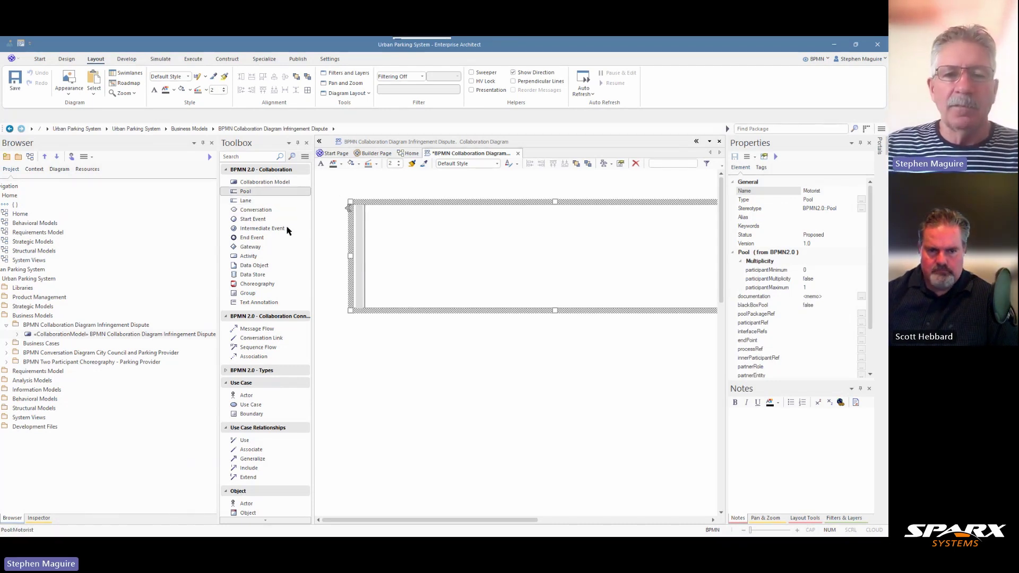
left_click(361, 396)
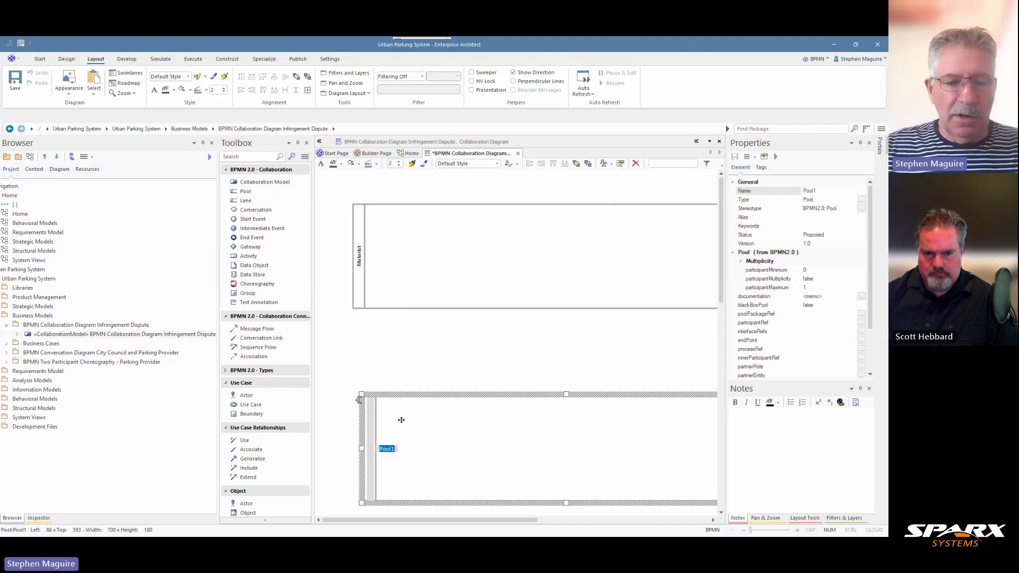
type("City Co")
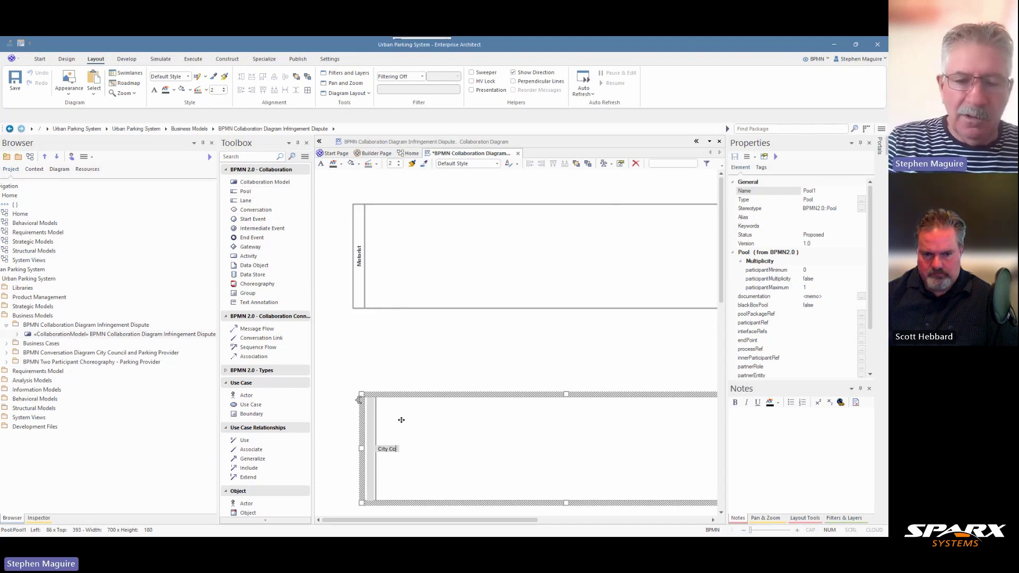
type("unc")
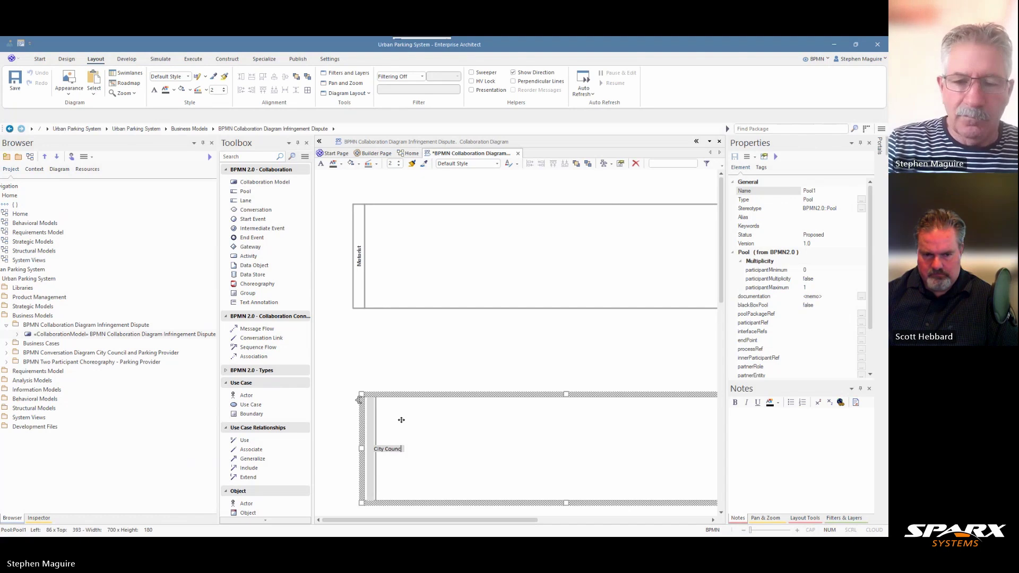
type("il")
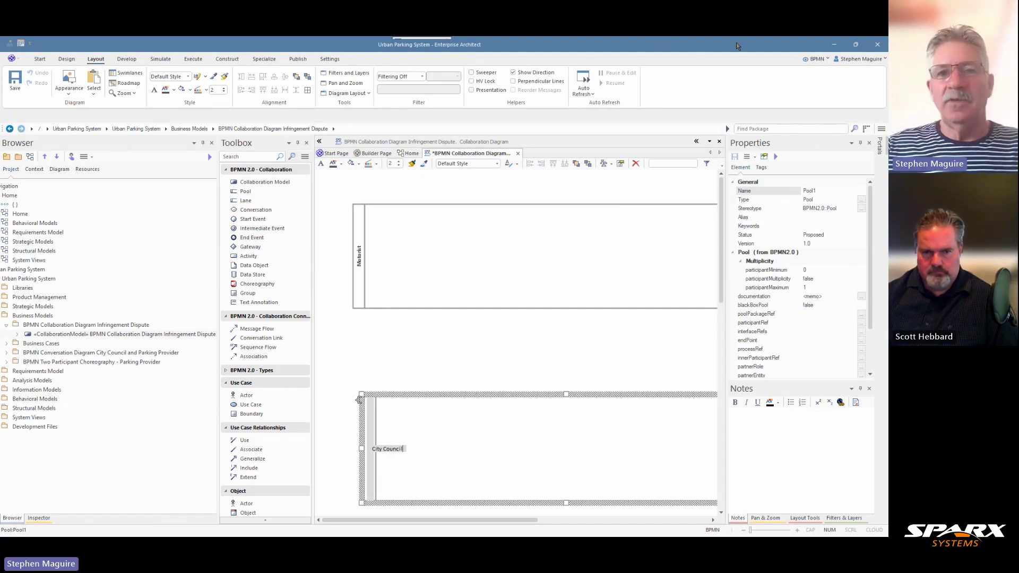
key("Return")
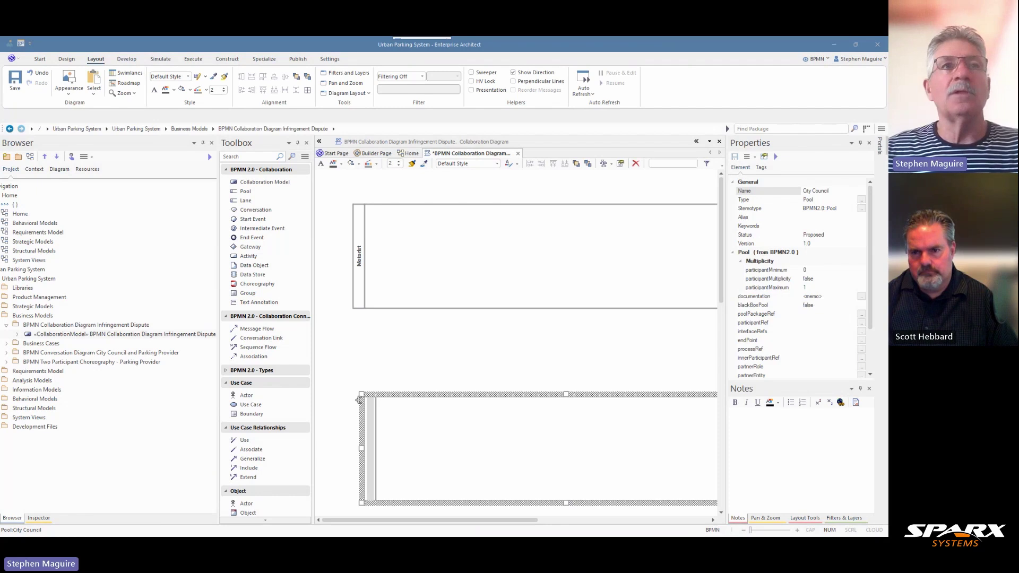
Add notes to the Motorist pool describing the external participant who receives infringement notices and may initiate disputes or make payments
left_click(419, 236)
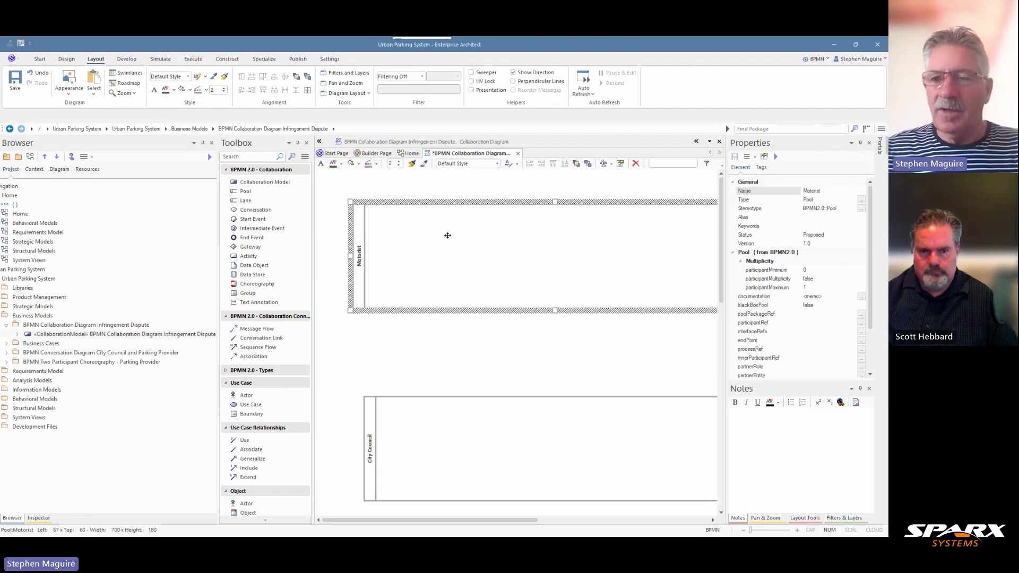
left_click(747, 421)
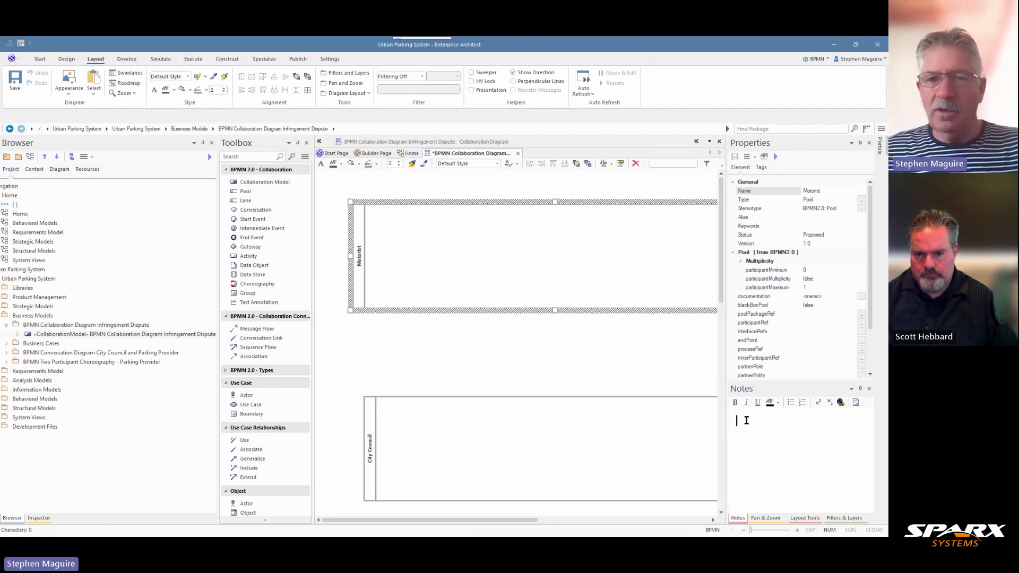
type("through formal communications, including receiving notices, submitting disputes, and making payments.")
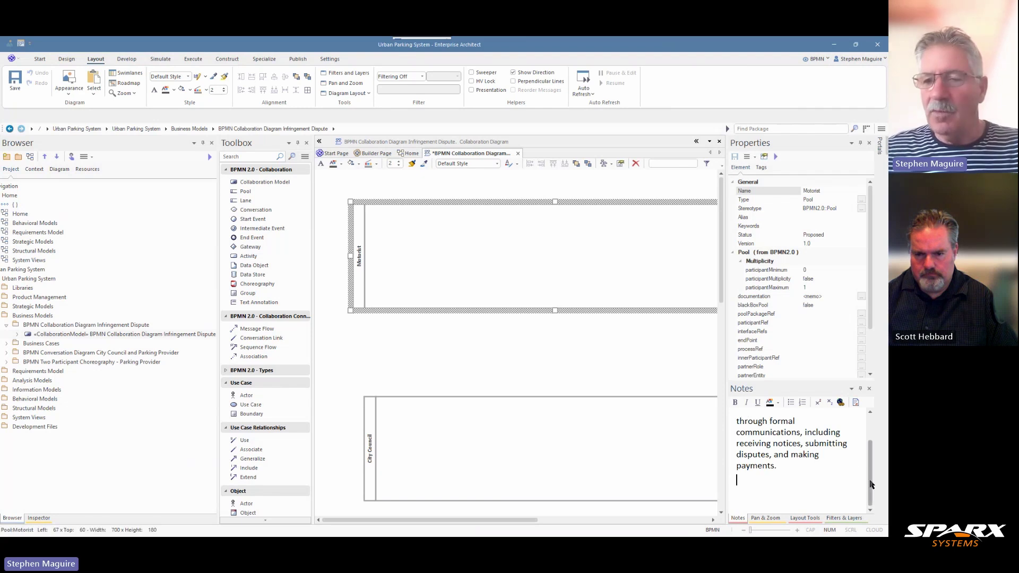
scroll(876, 433, "up", 2)
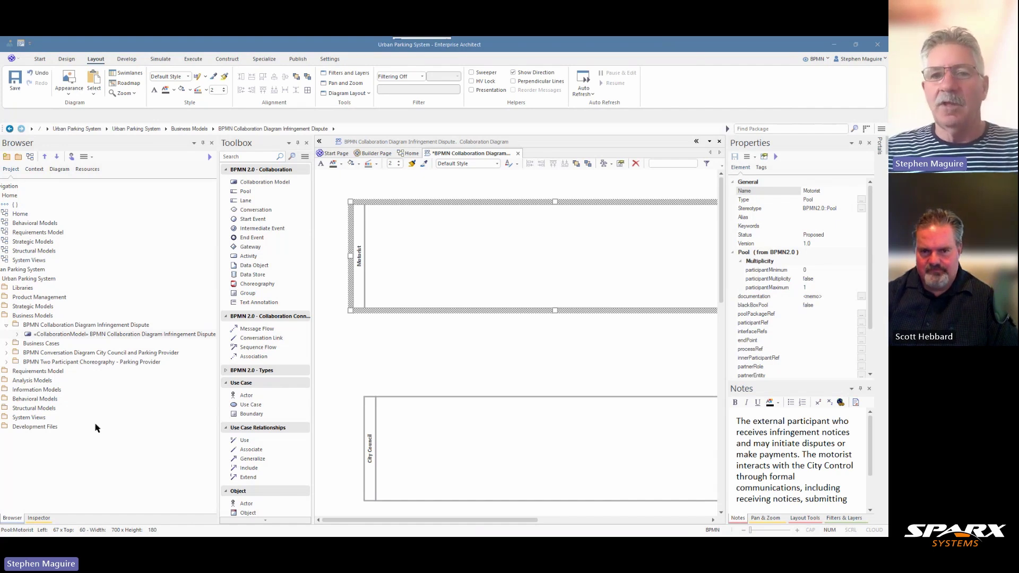
Paste notes into the City Council pool describing the main organizational entity responsible for managing the infringement notice and dispute resolution process
left_click(370, 403)
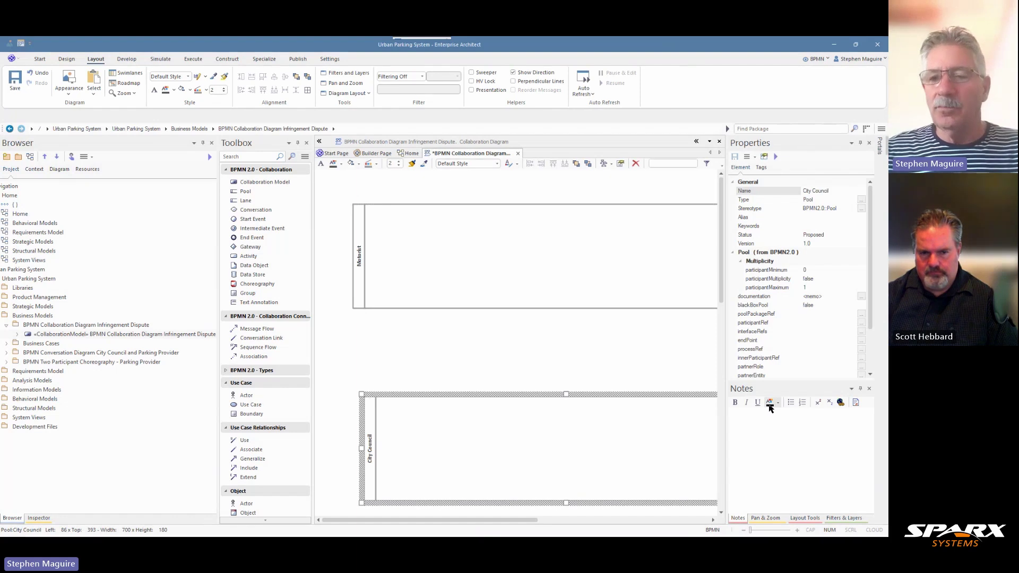
left_click(739, 416)
key("ctrl+v")
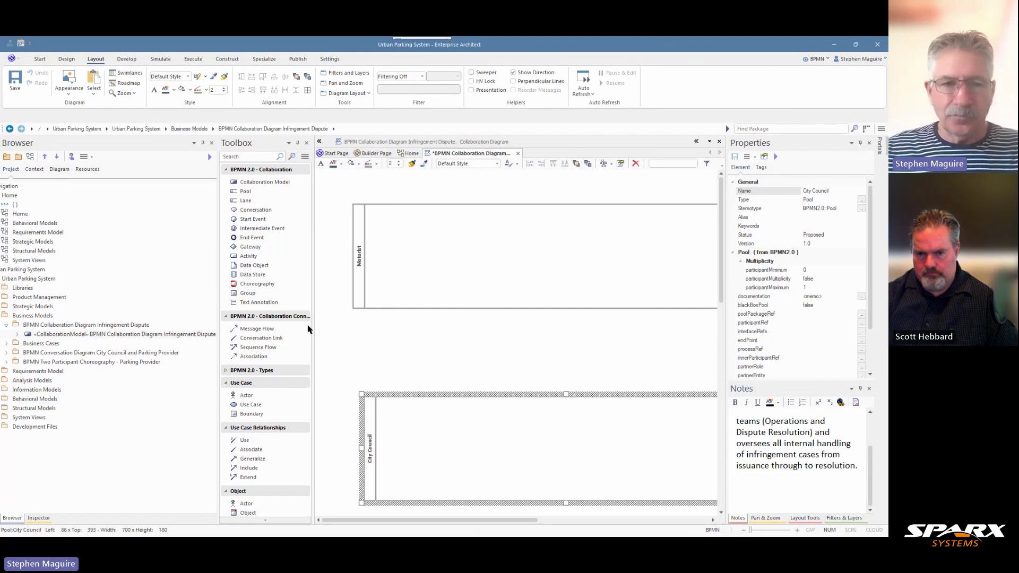
Set the Motorist pool's blackBoxPool property to true, then resize it to about 700 by 164 and shift it slightly right
left_click_drag(217, 299, 146, 299)
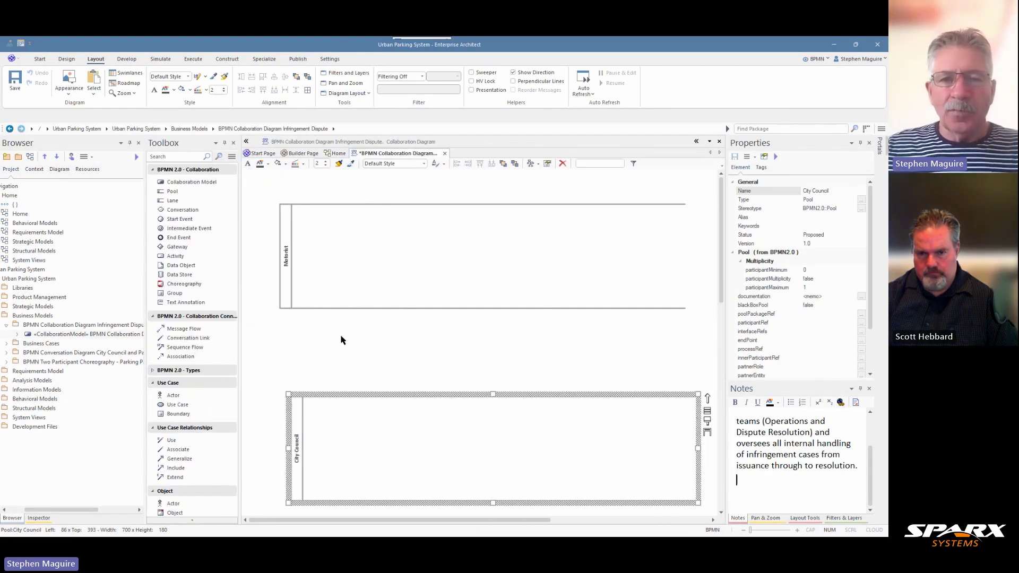
left_click(335, 318)
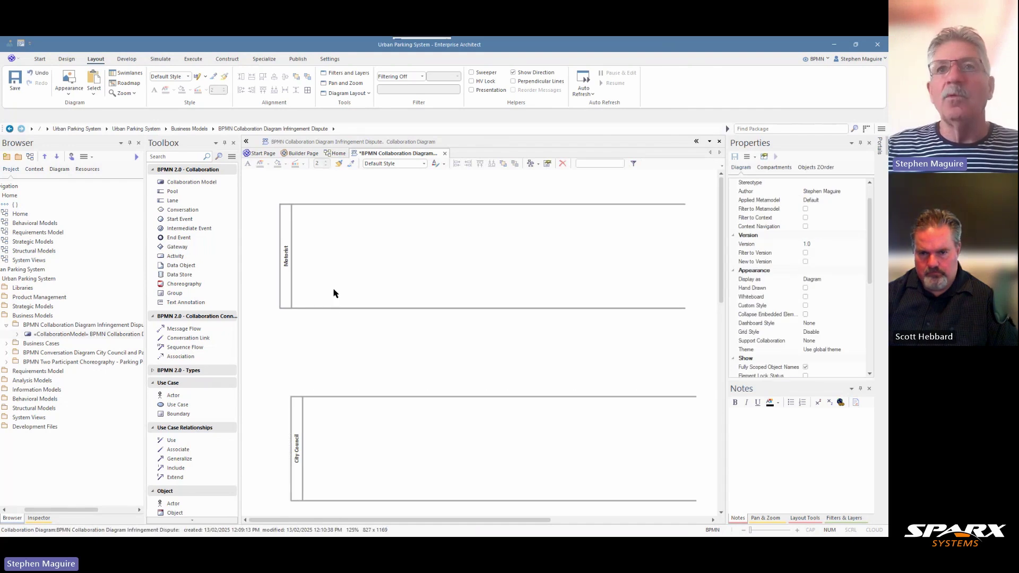
left_click(332, 290)
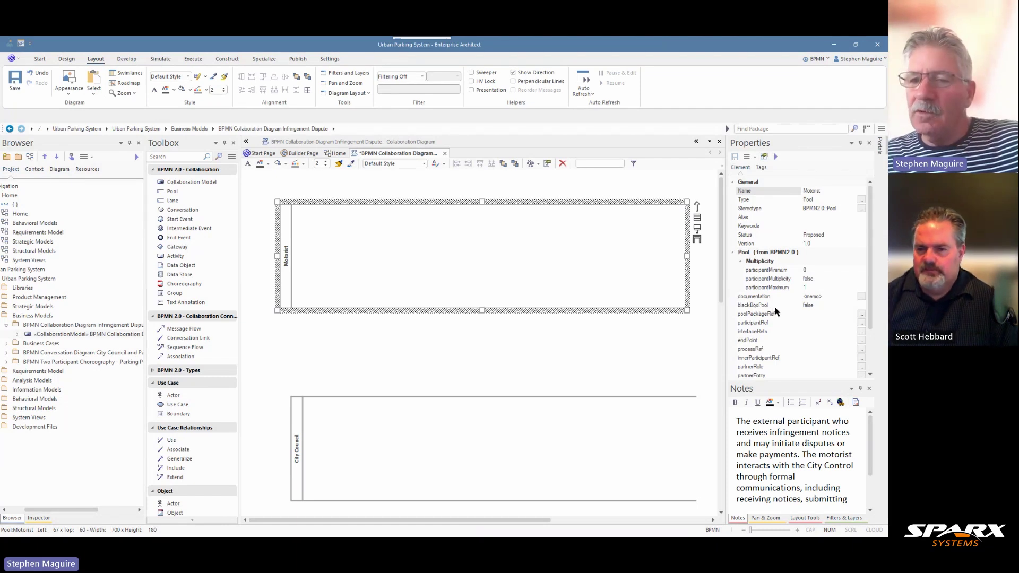
left_click(832, 306)
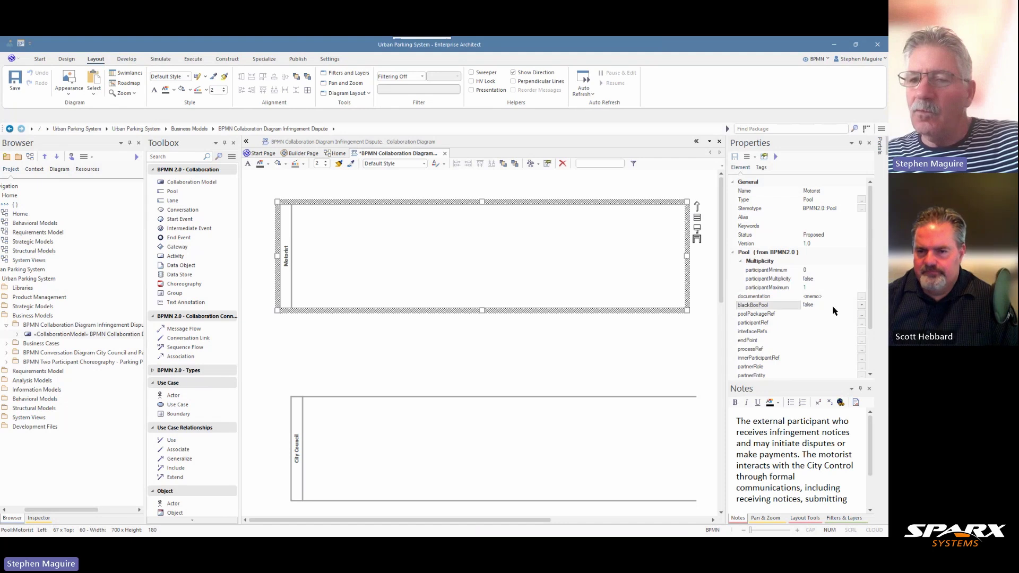
left_click(861, 306)
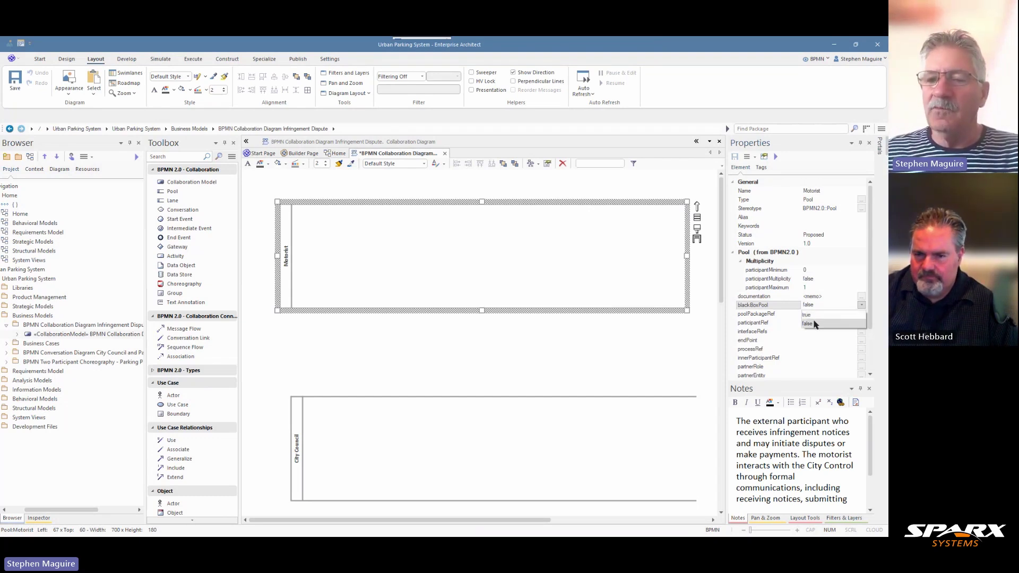
left_click(815, 314)
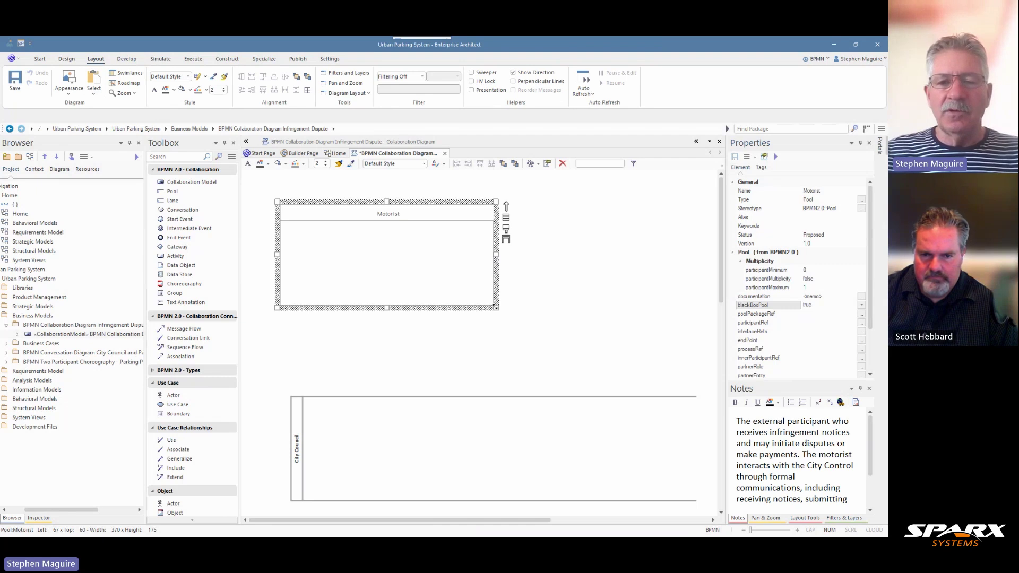
left_click_drag(496, 307, 699, 301)
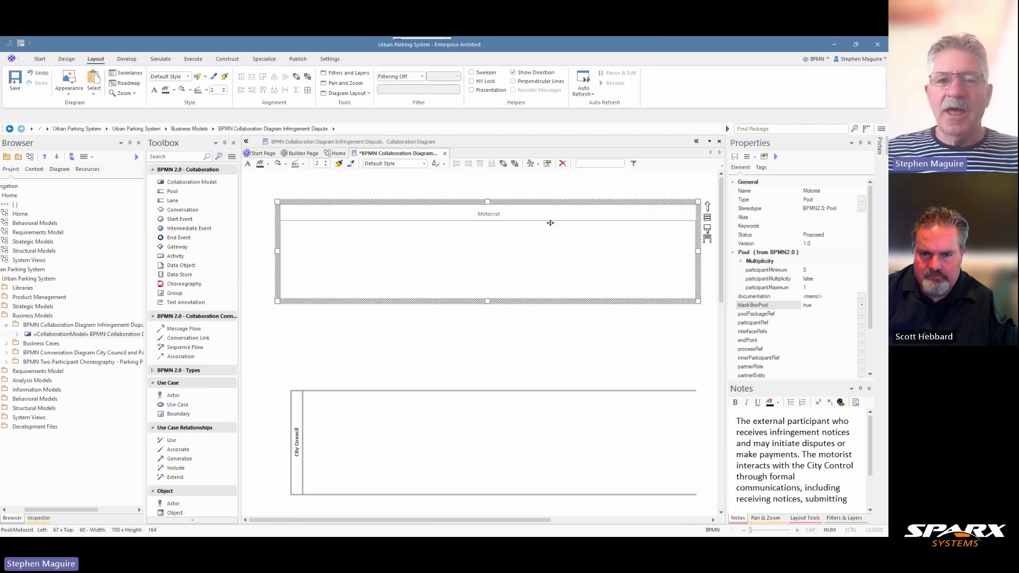
left_click_drag(489, 212, 504, 207)
Extend the City Council pool upward to just below the Motorist pool and downward to a height of about 428
left_click(398, 410)
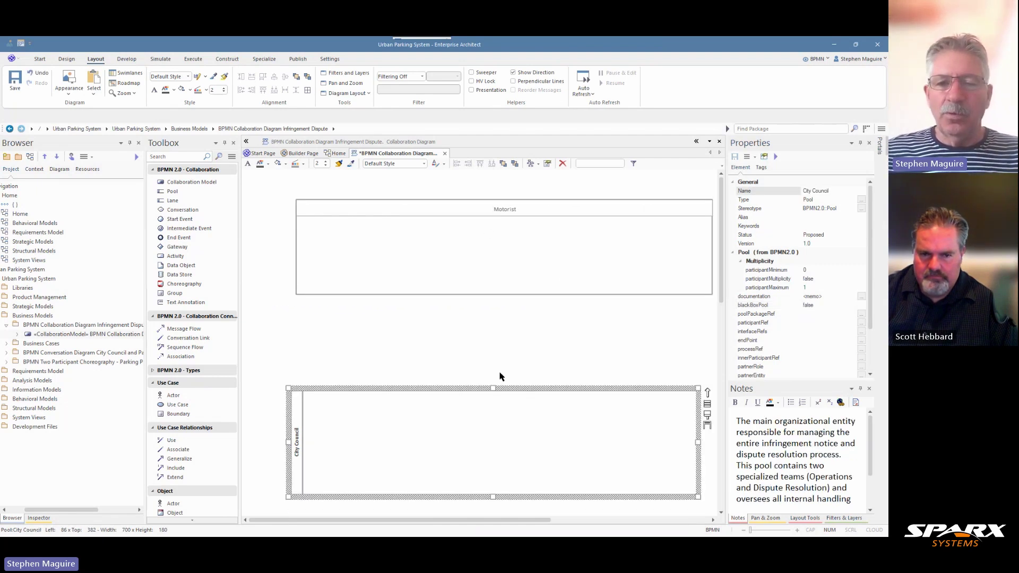
left_click_drag(492, 390, 493, 313)
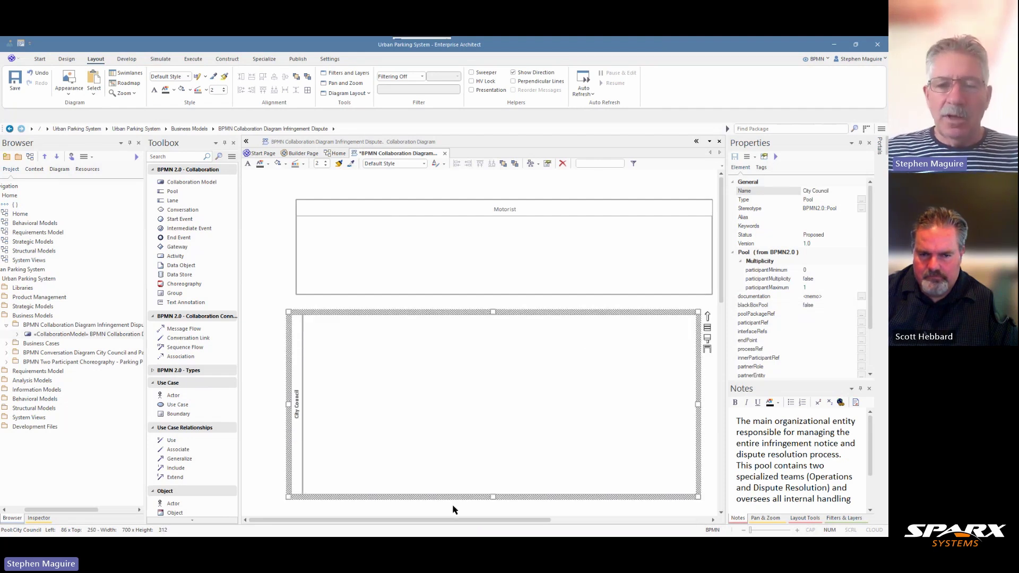
left_click_drag(494, 498, 493, 515)
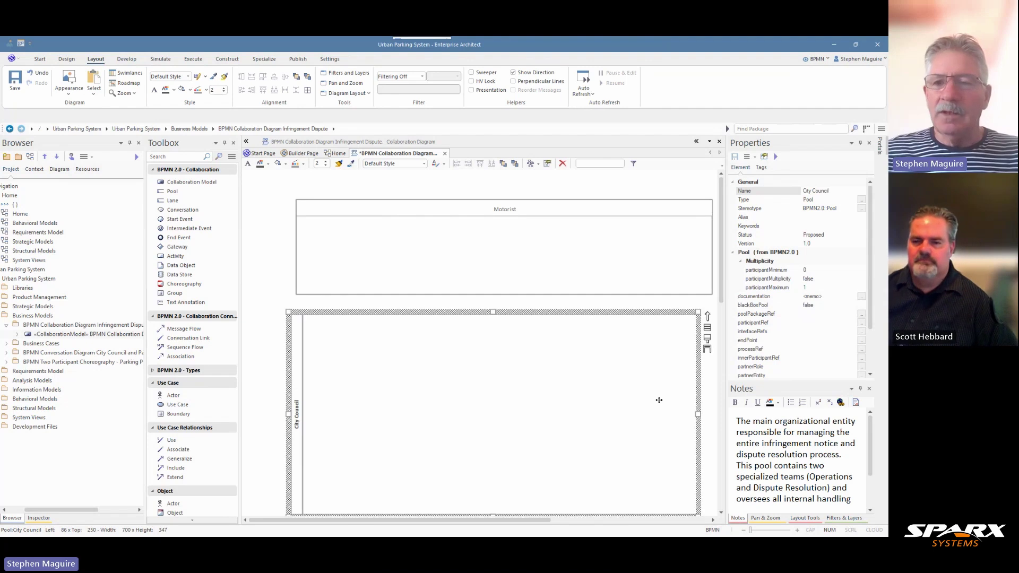
scroll(723, 296, "down", 2)
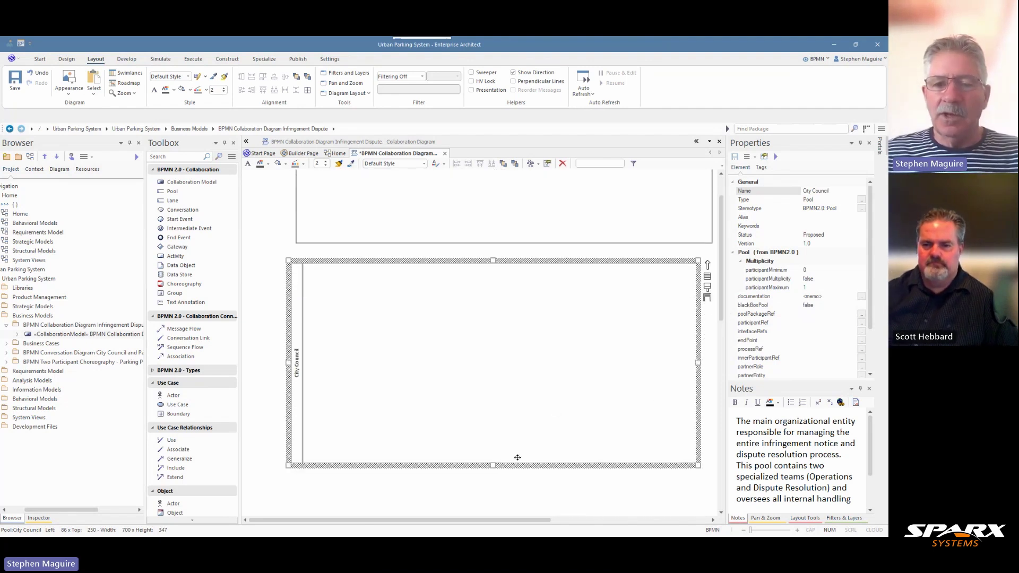
left_click_drag(492, 466, 494, 513)
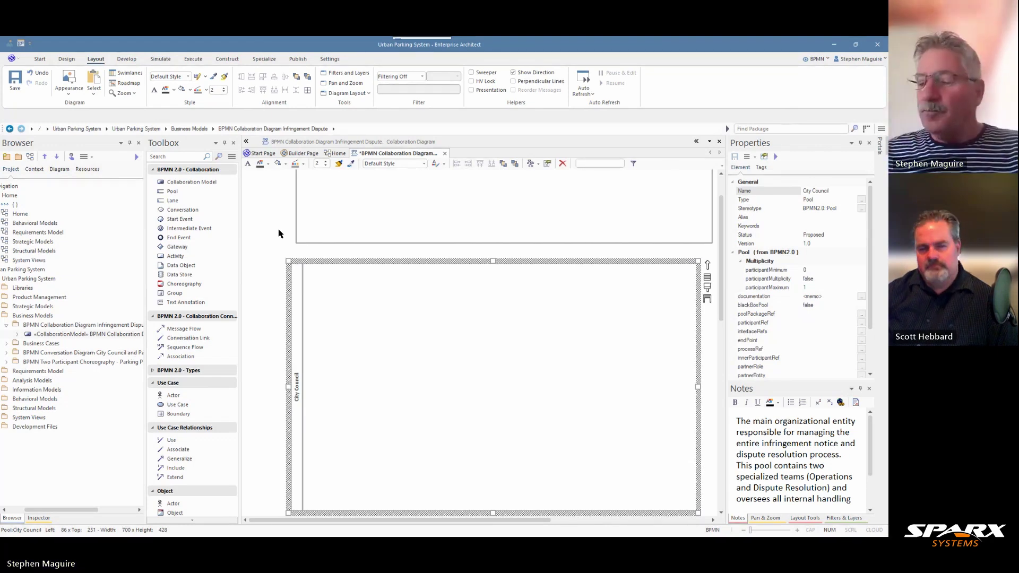
Add a lane named Operations in the upper part of the City Council pool
left_click(175, 200)
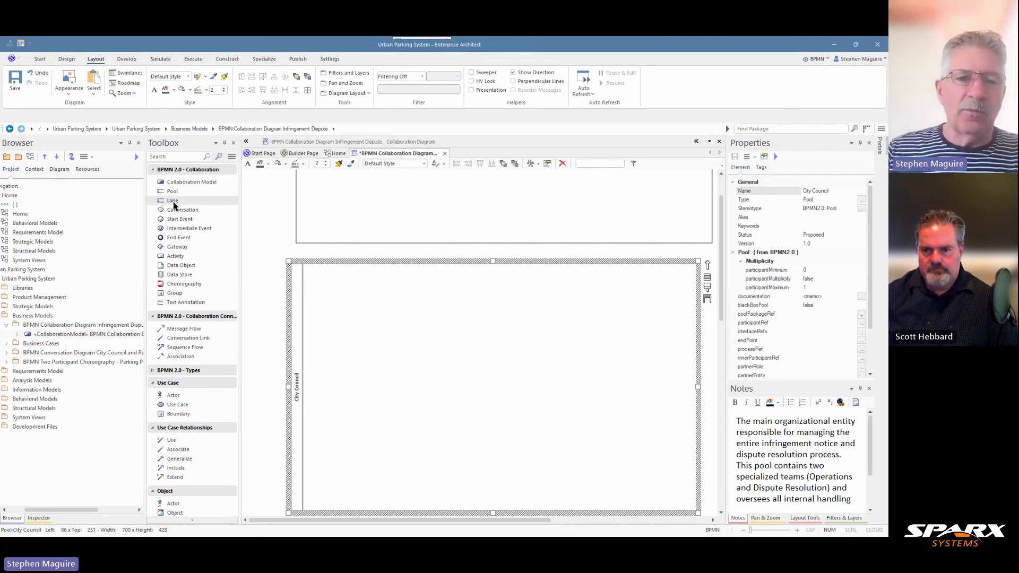
left_click(325, 287)
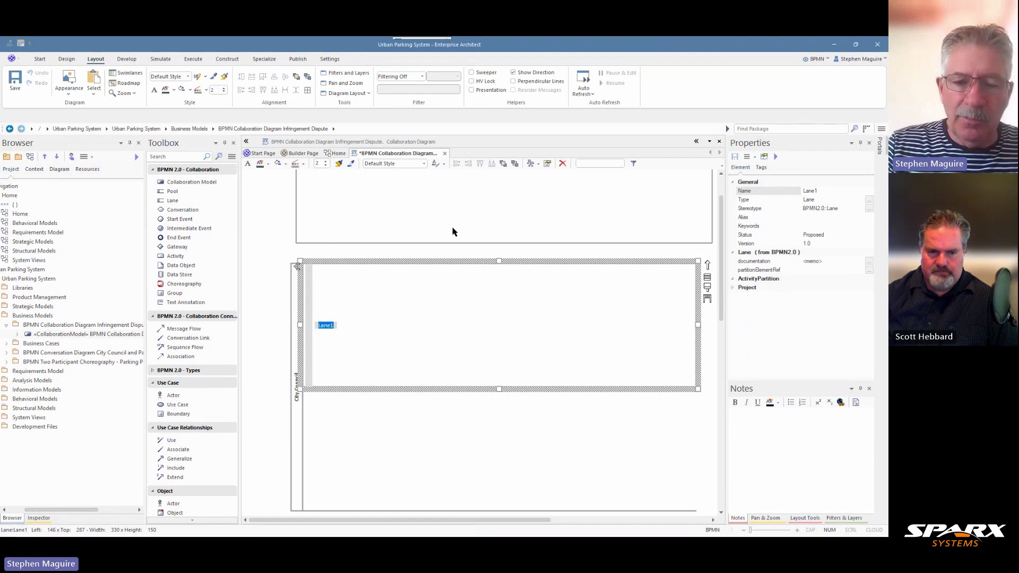
type("Operations")
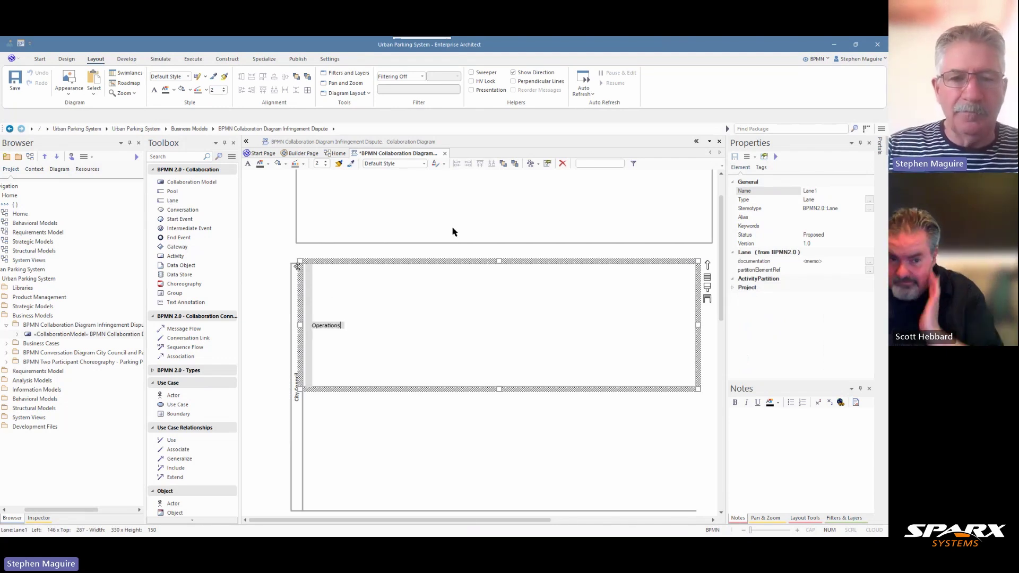
left_click(393, 256)
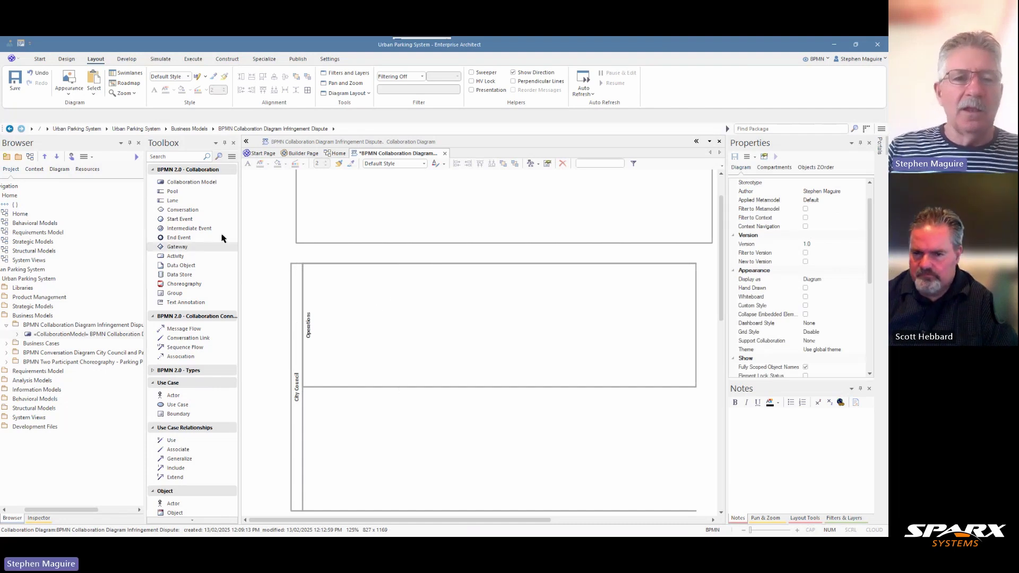
Add a lane named Dispute Resolution Team to the City Council pool, directly beneath the Operations lane
left_click(184, 202)
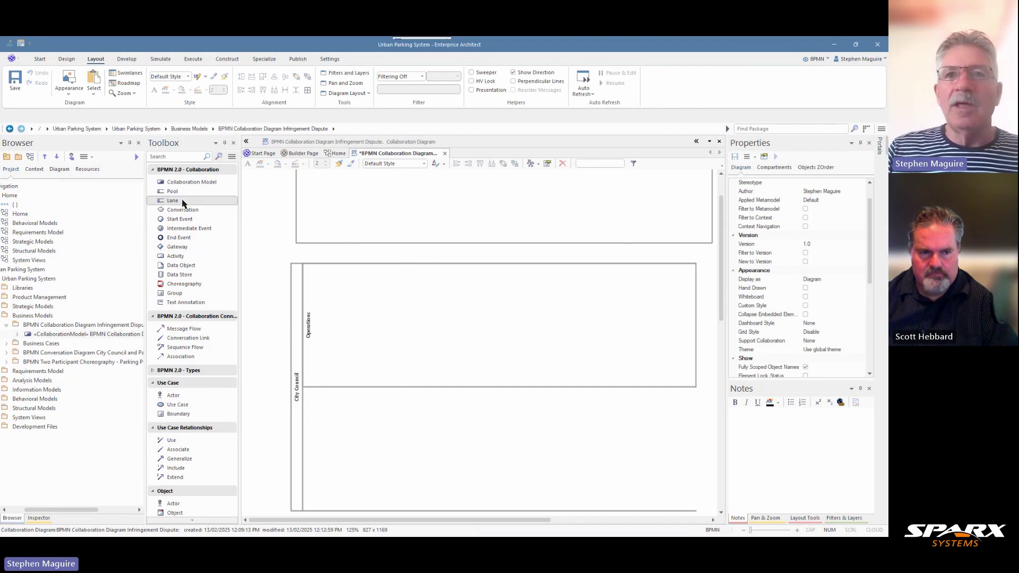
left_click(337, 430)
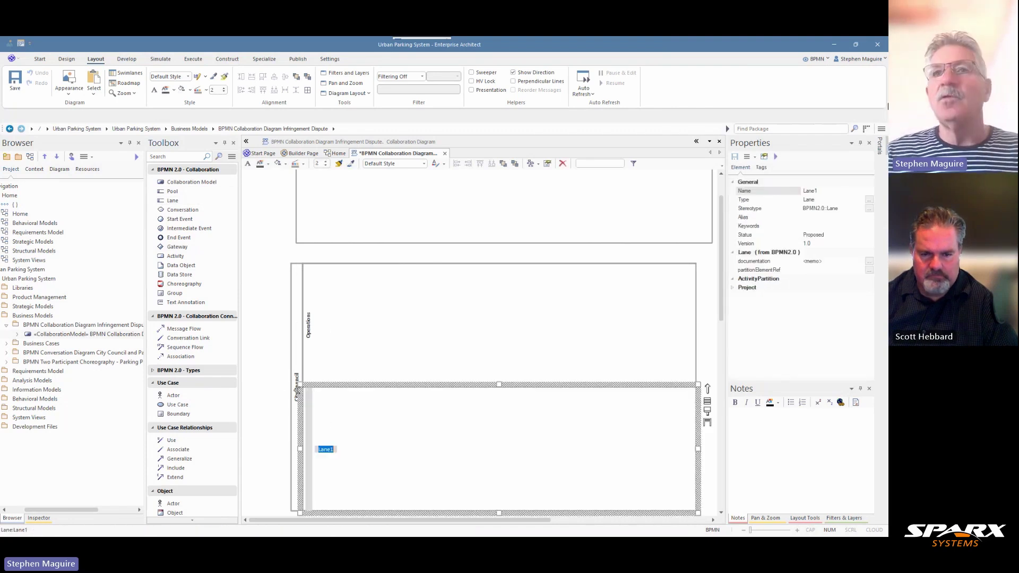
mouse_move(885, 179)
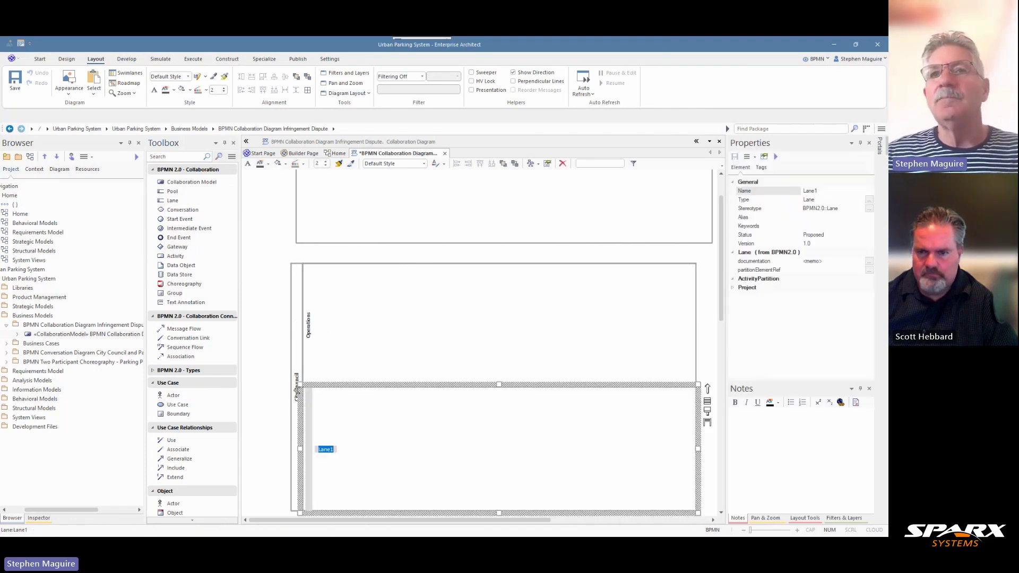
key("Return")
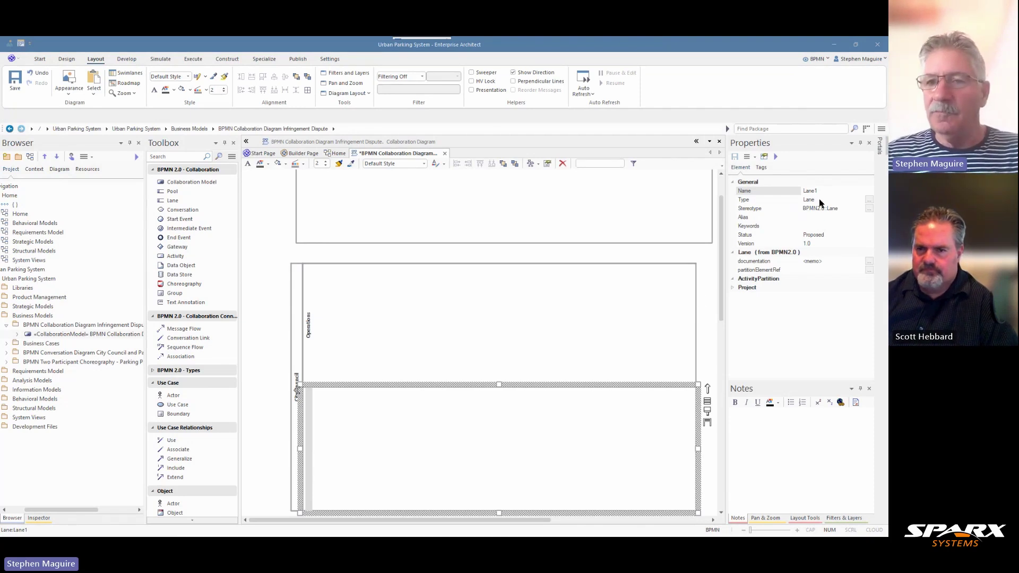
left_click(821, 190)
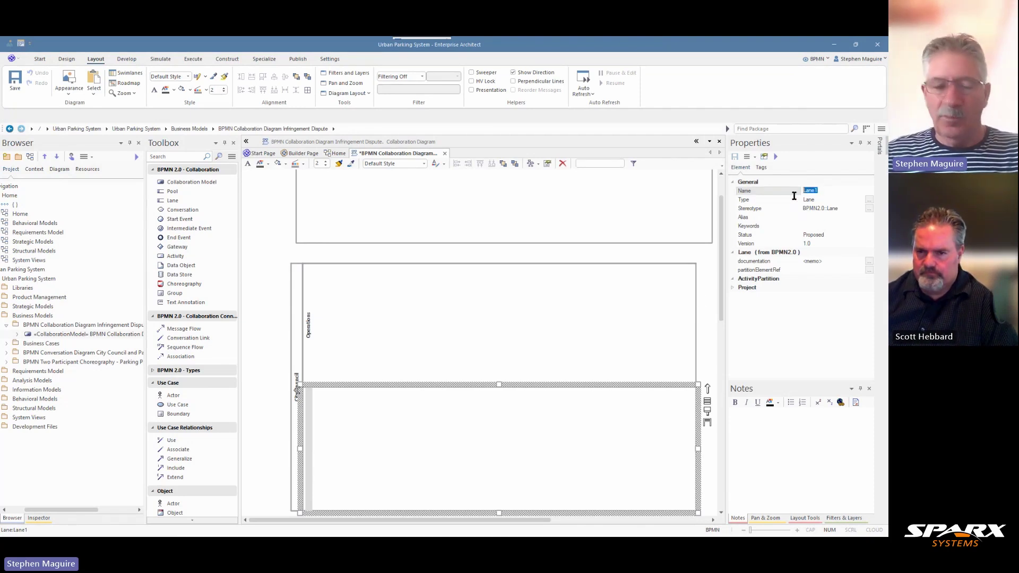
type("Dispute Resolution Team")
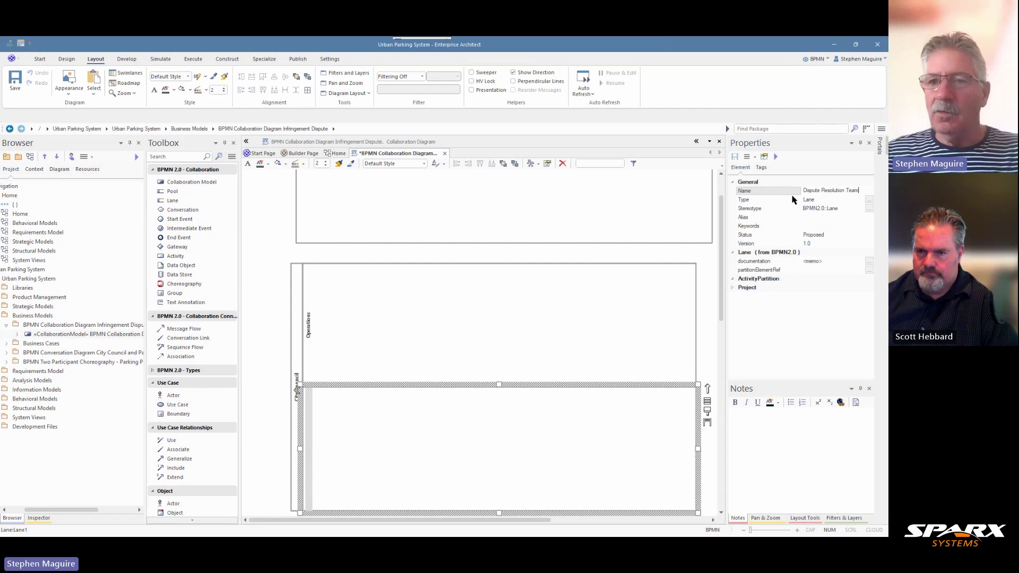
left_click(688, 260)
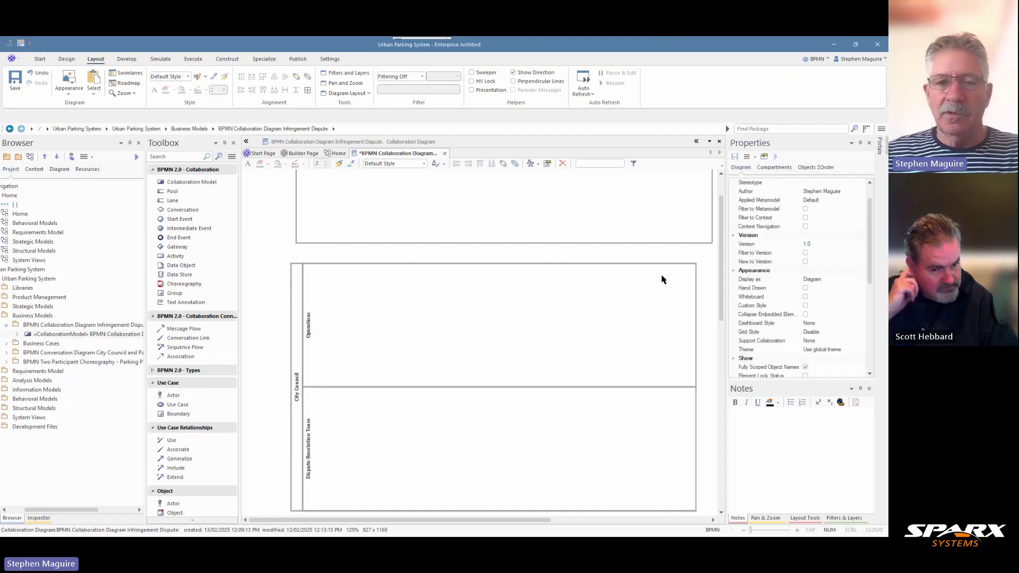
Extend the Dispute Resolution Team lane downward to a height of about 318
left_click(490, 386)
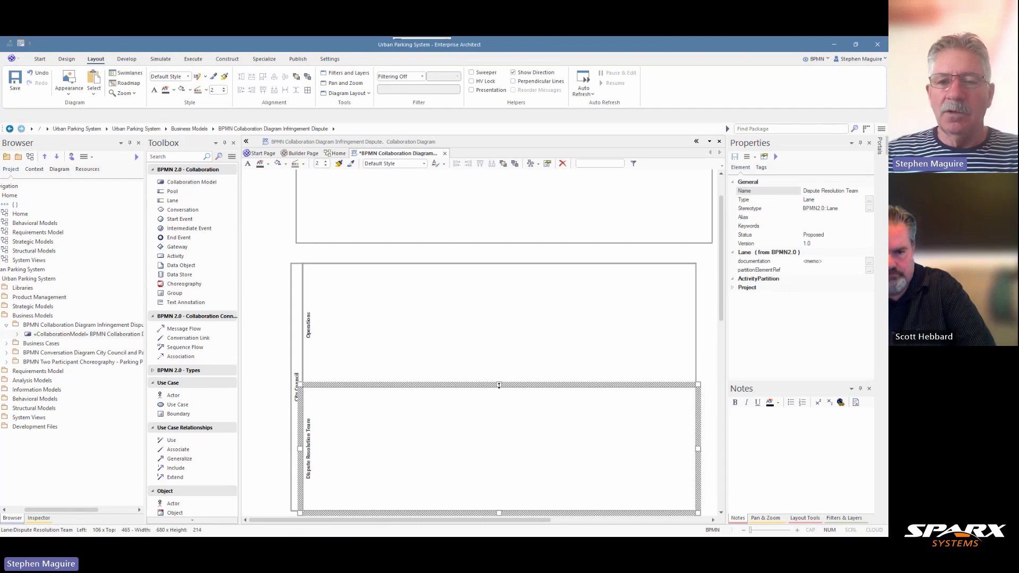
left_click_drag(489, 386, 499, 360)
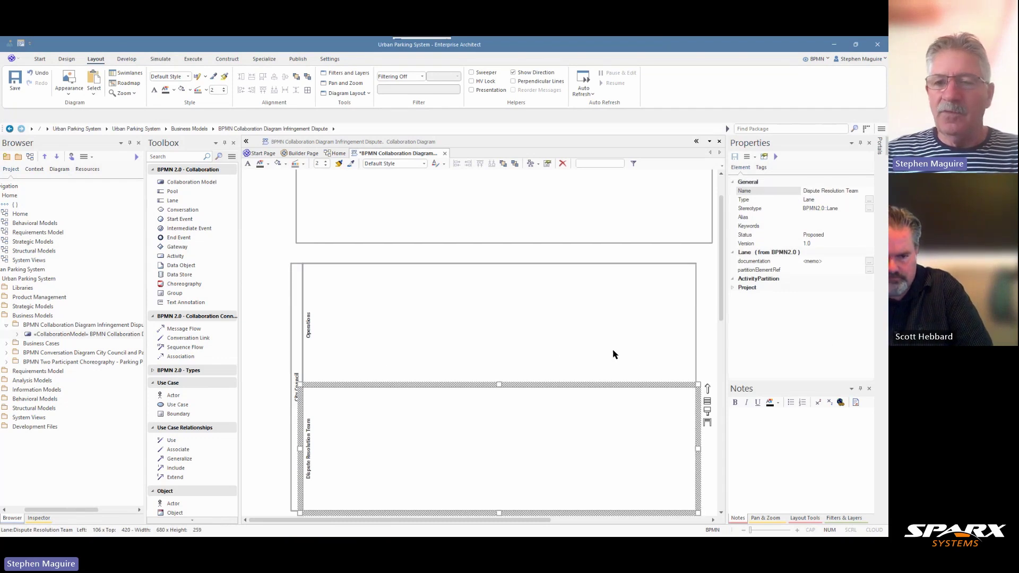
scroll(584, 350, "down", 4)
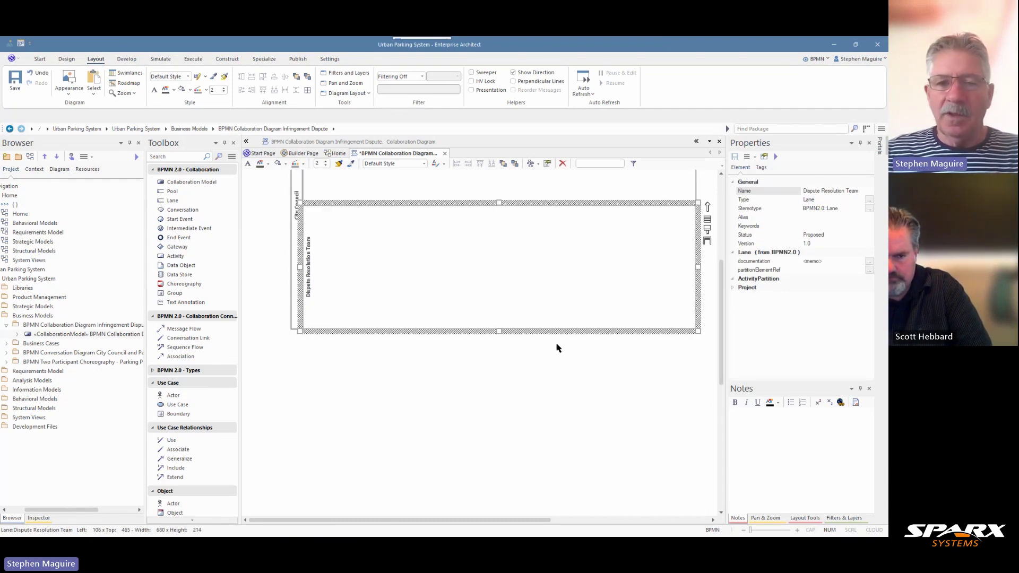
left_click_drag(501, 352, 504, 385)
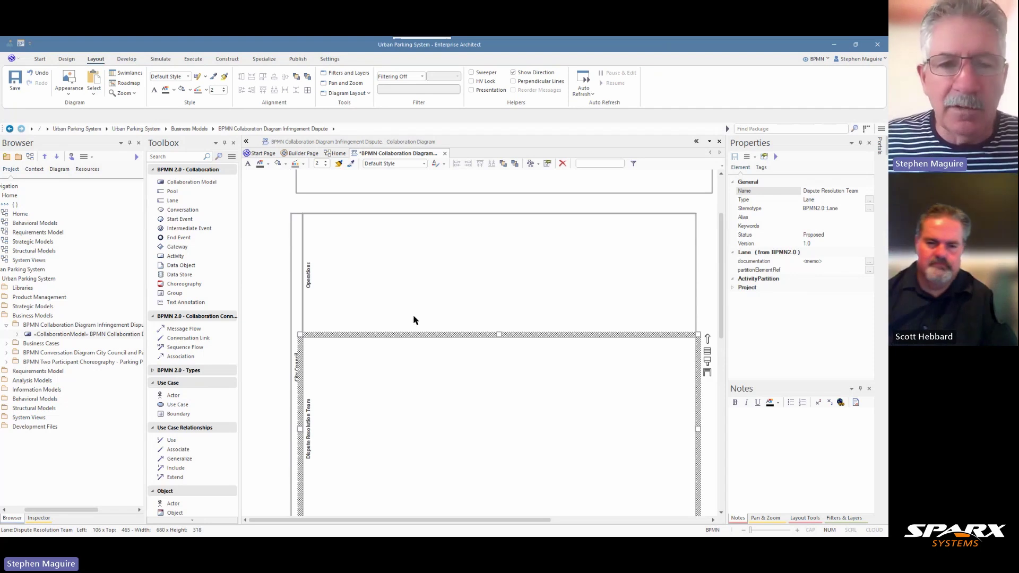
left_click(276, 270)
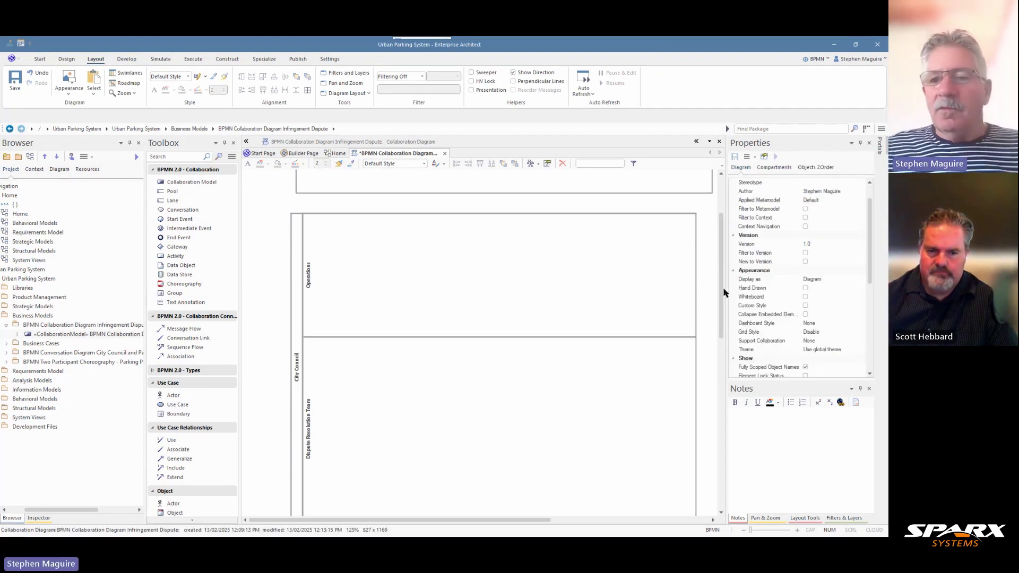
left_click_drag(724, 293, 722, 271)
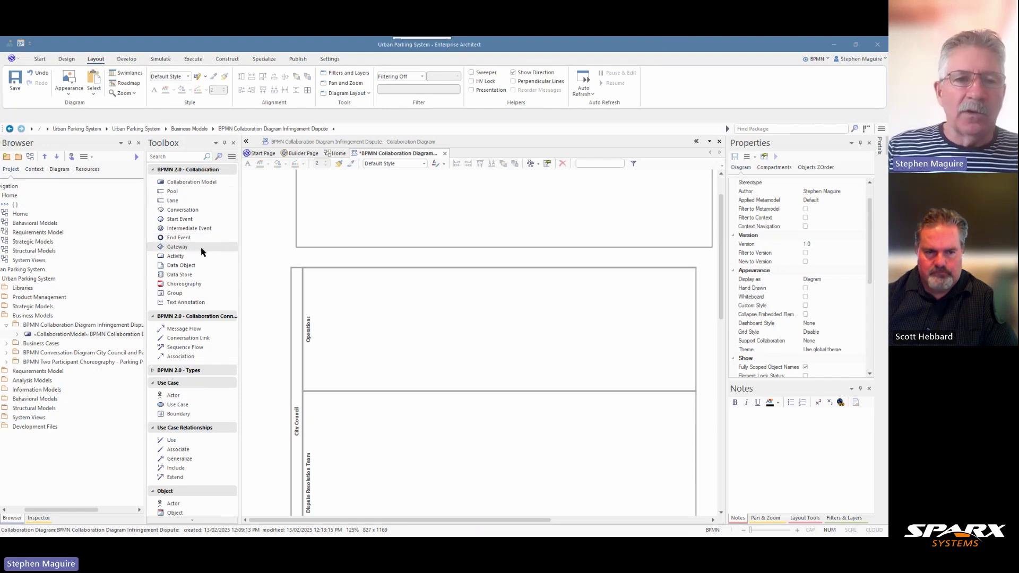
Add a start event of type Message near the beginning of the Operations lane
left_click(186, 220)
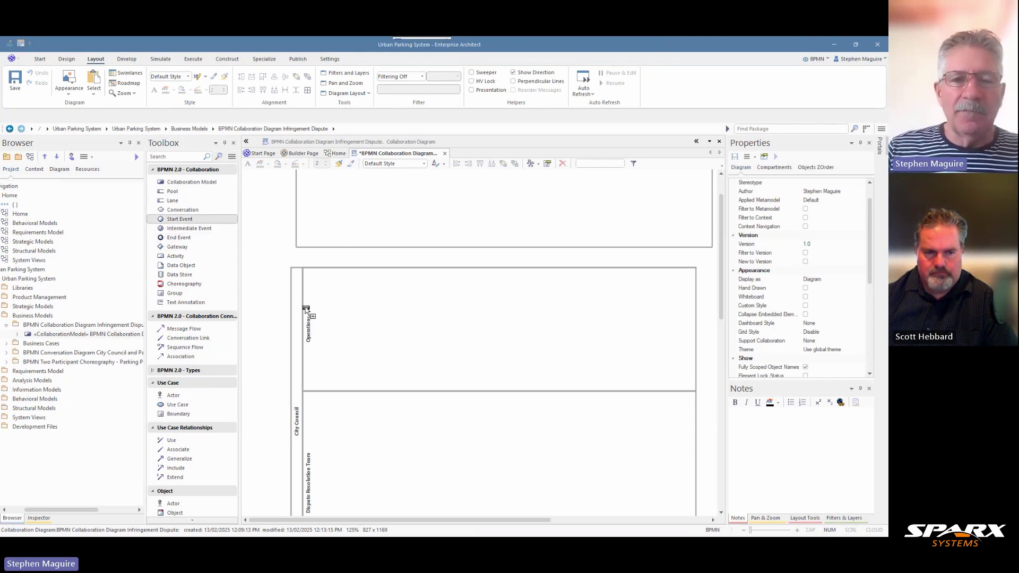
left_click(330, 319)
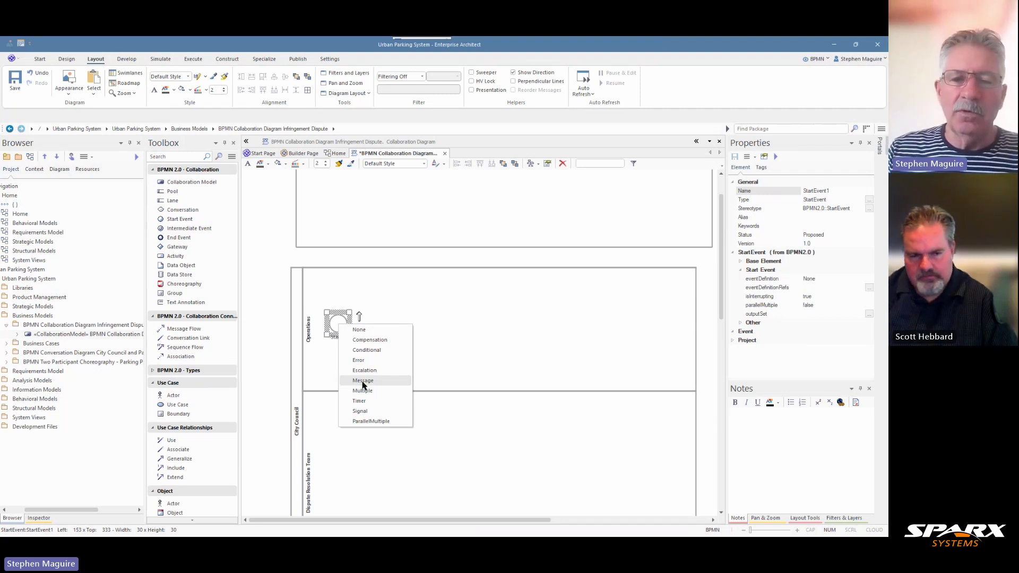
left_click(363, 381)
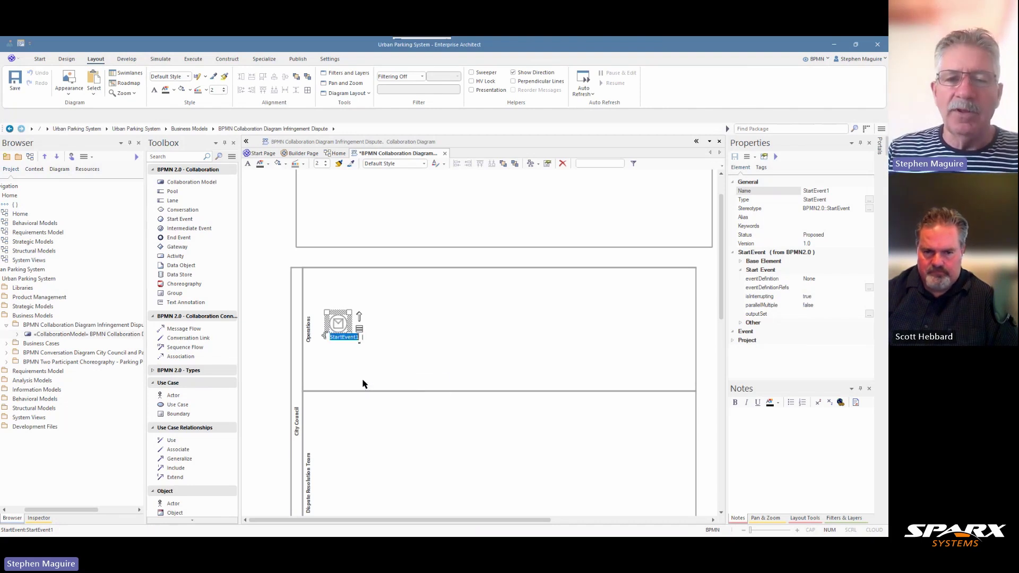
Name the message start event Infringement Resolution and centre its label beneath the event symbol
left_click(832, 190)
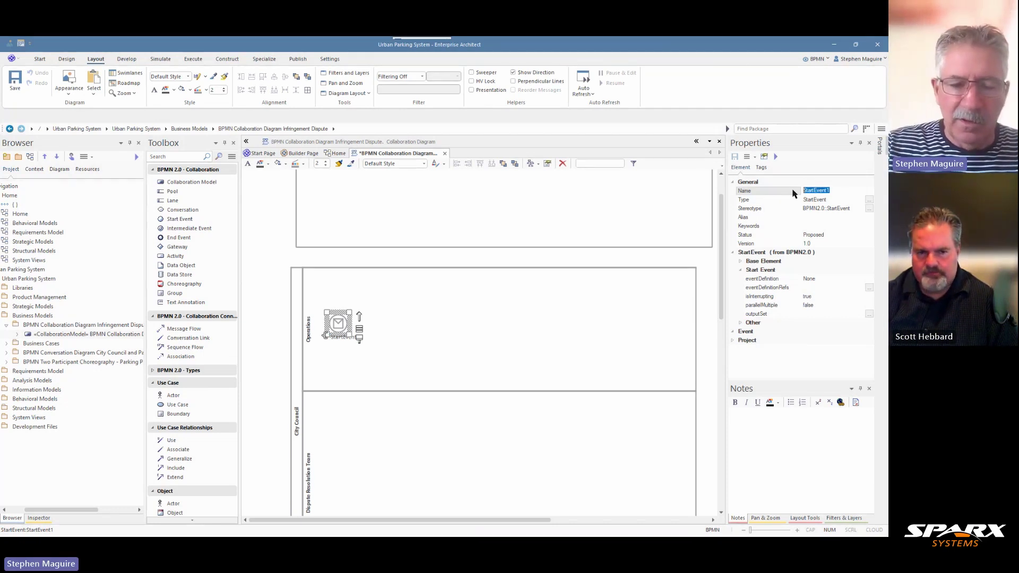
type("Infring")
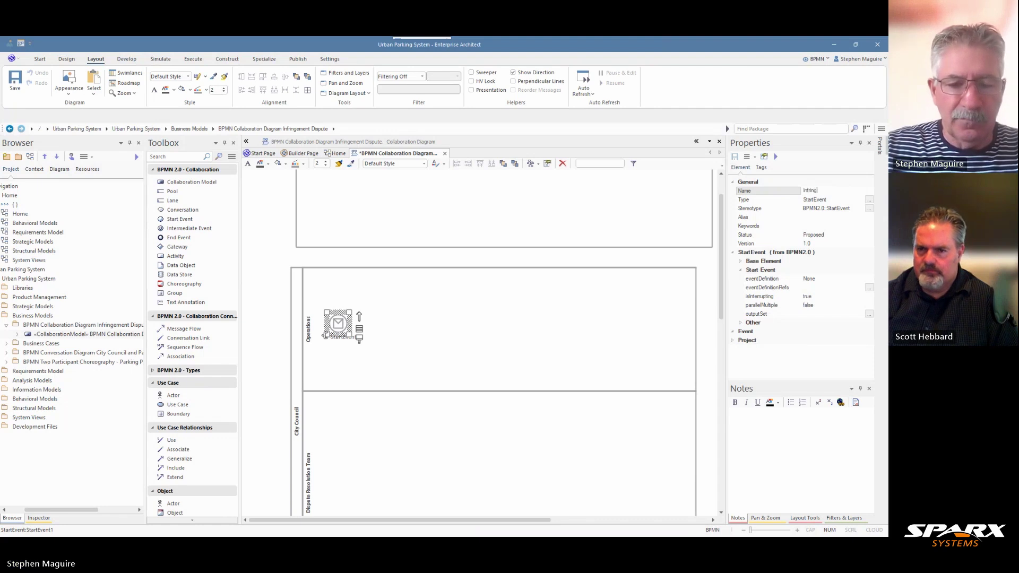
type("ement")
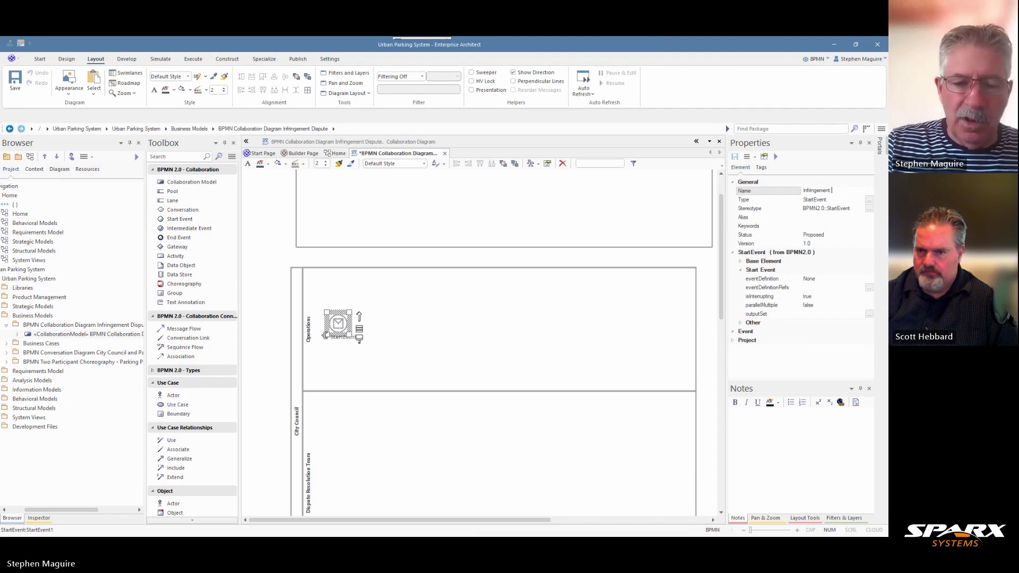
type(" Noti")
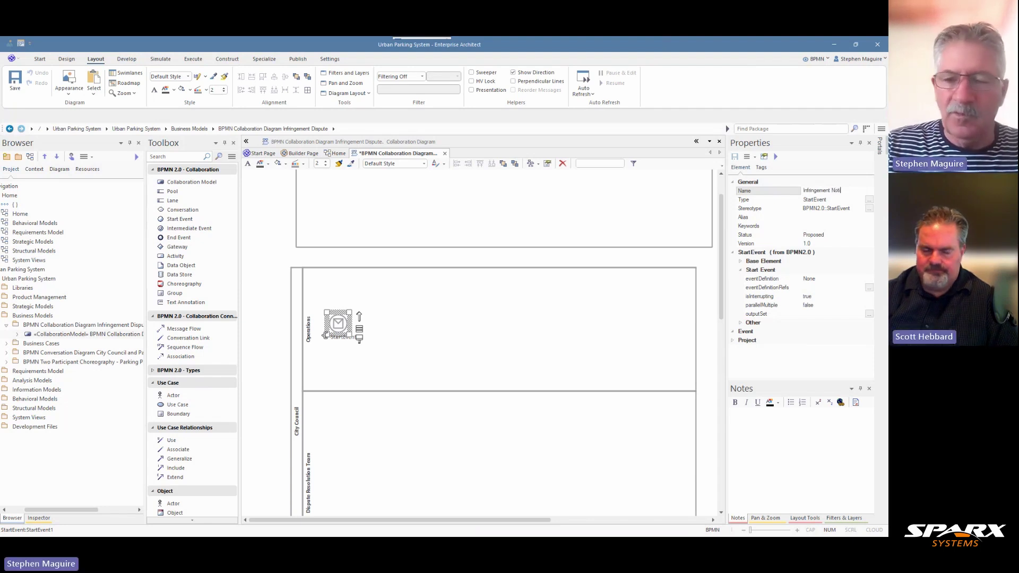
key("BackSpace")
key("BackSpace")
key("BackSpace")
key("BackSpace")
type("Re")
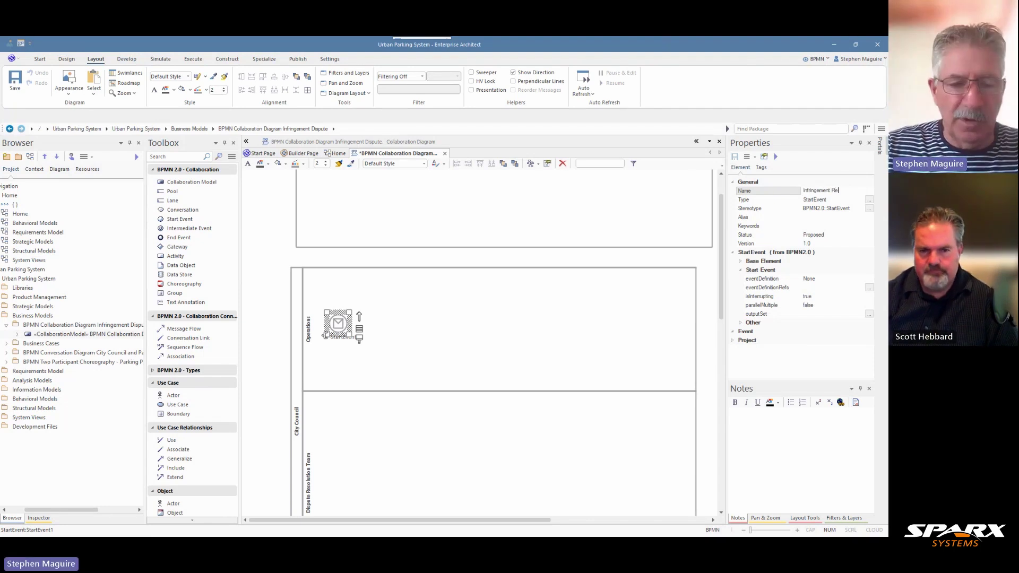
type("solution")
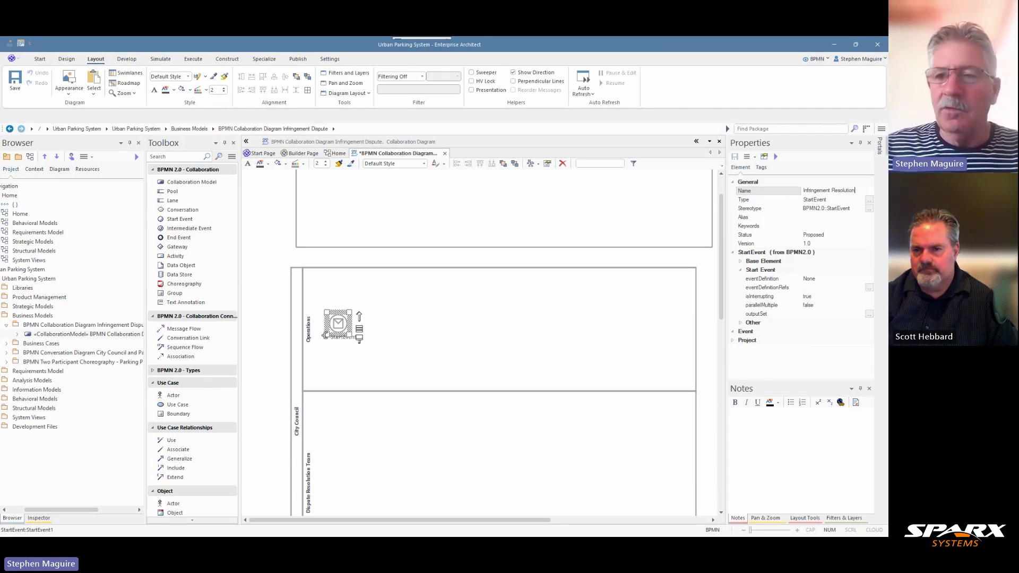
left_click(265, 269)
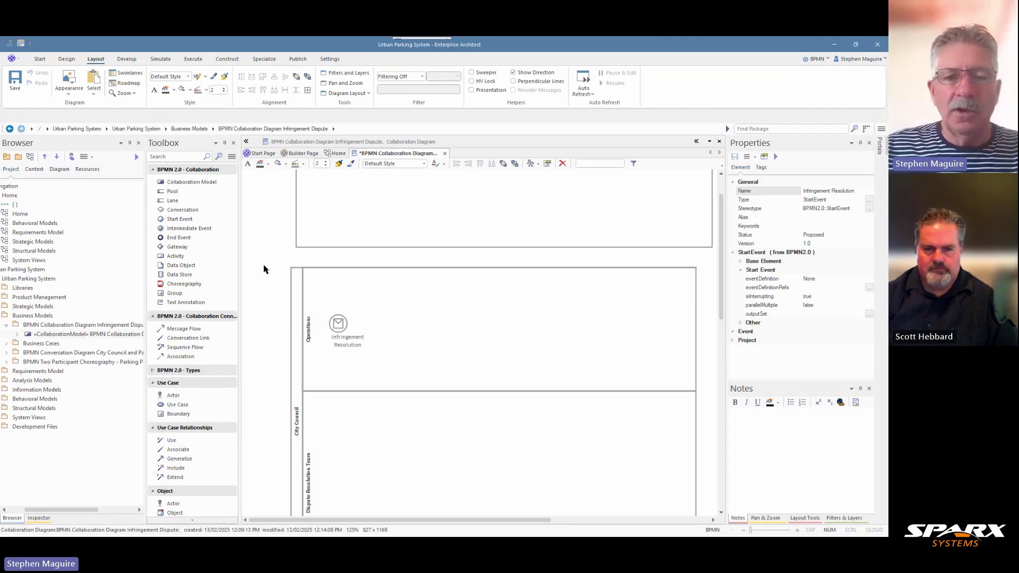
left_click(346, 346)
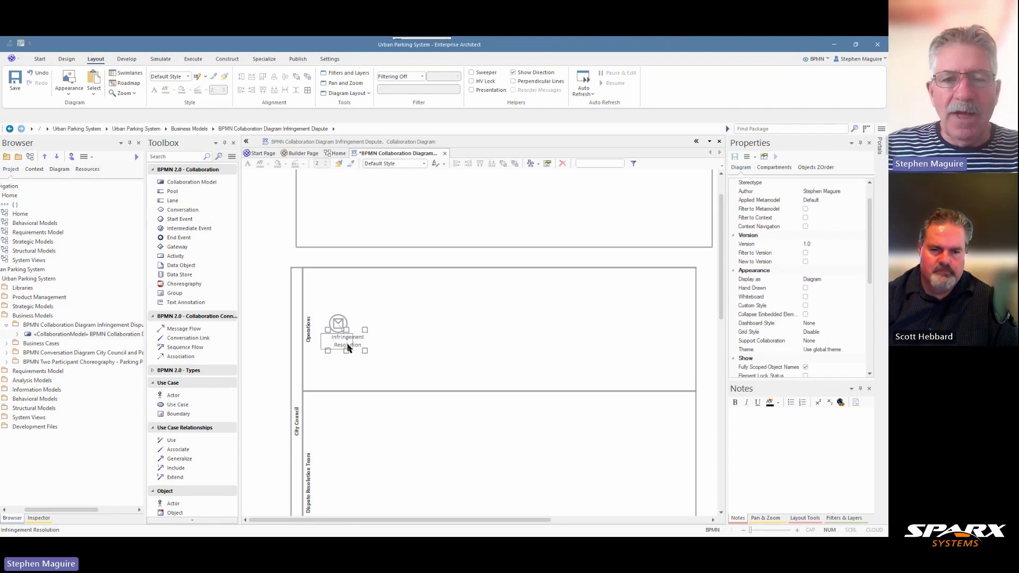
left_click_drag(346, 340, 353, 338)
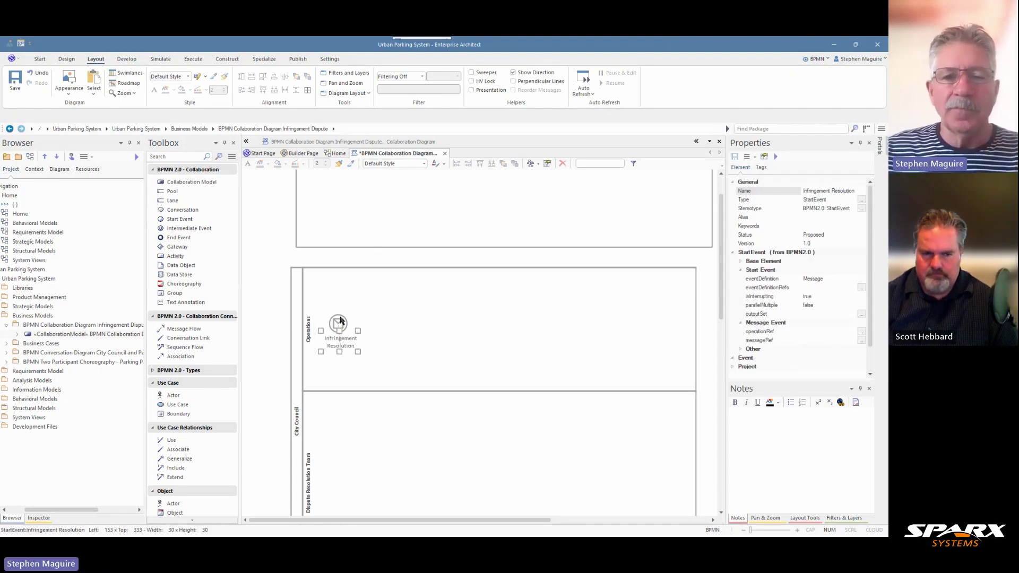
Create a User task activity in the Operations lane, connected by a sequence flow from the Infringement Resolution start event
left_click(340, 322)
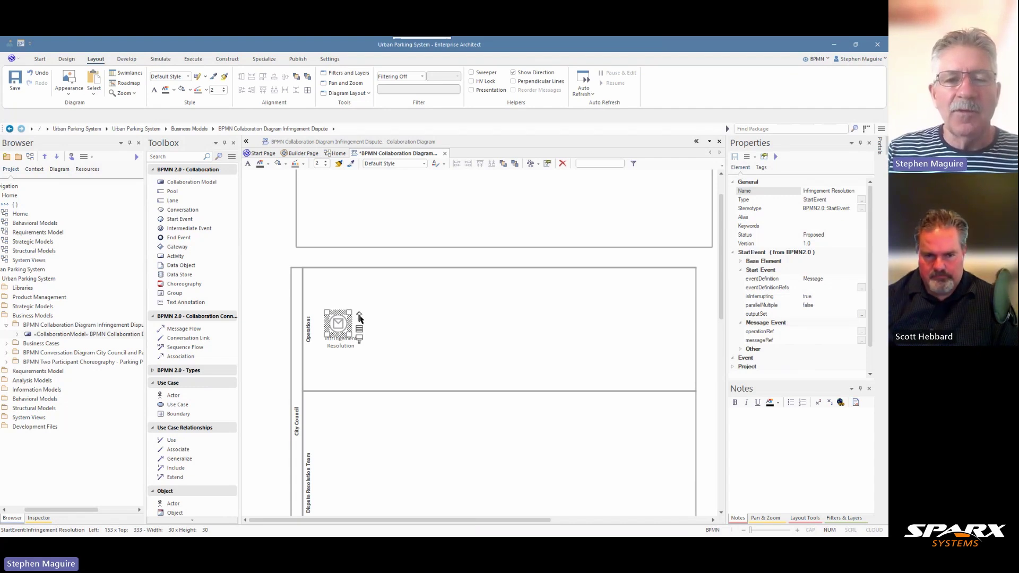
left_click_drag(359, 317, 381, 324)
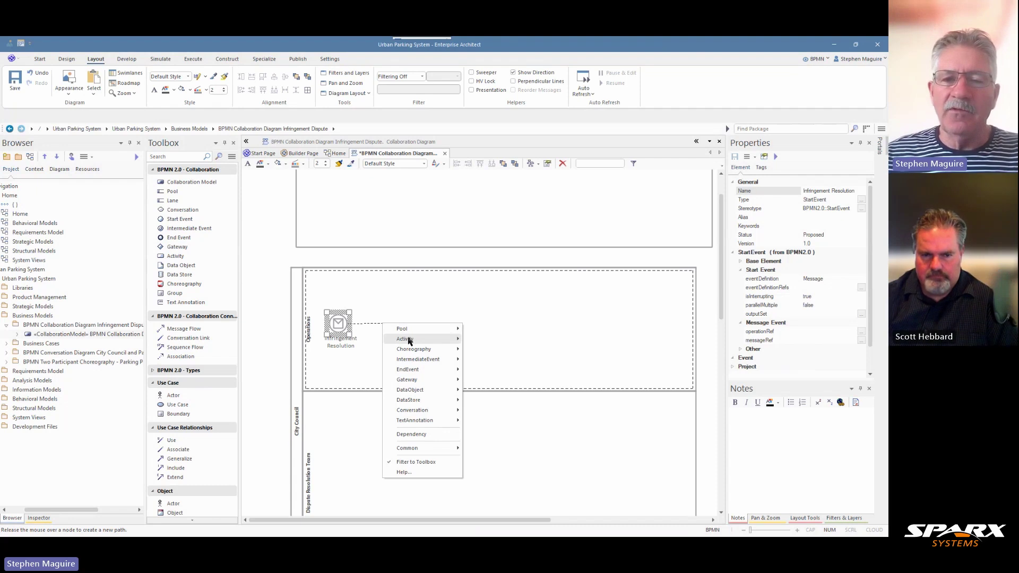
mouse_move(409, 342)
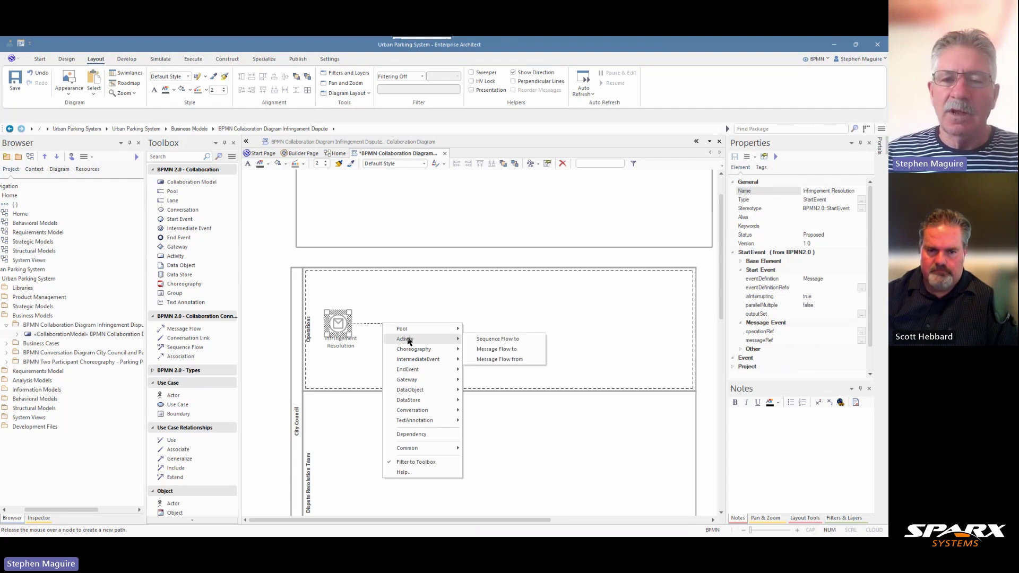
left_click(479, 342)
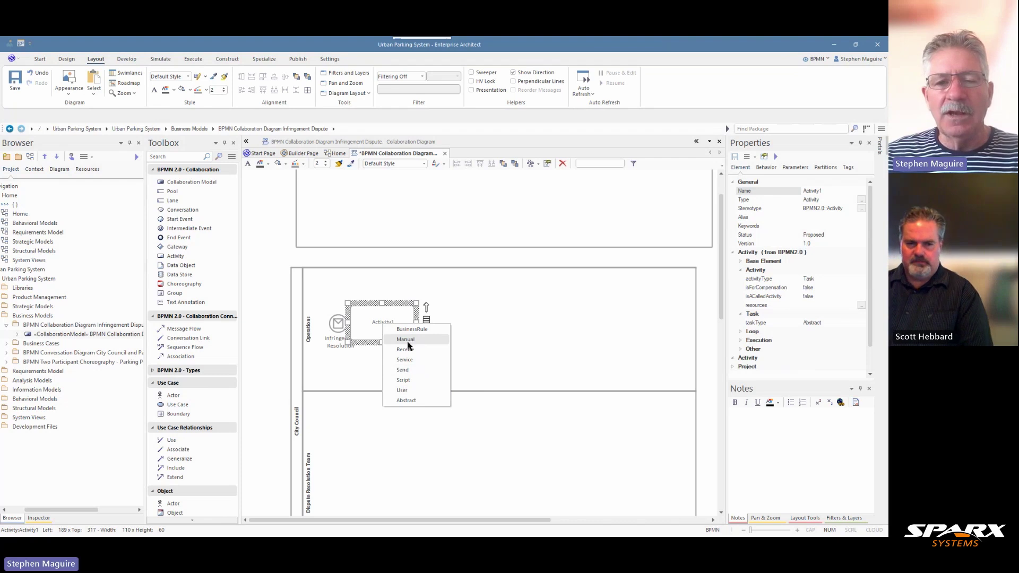
left_click(407, 391)
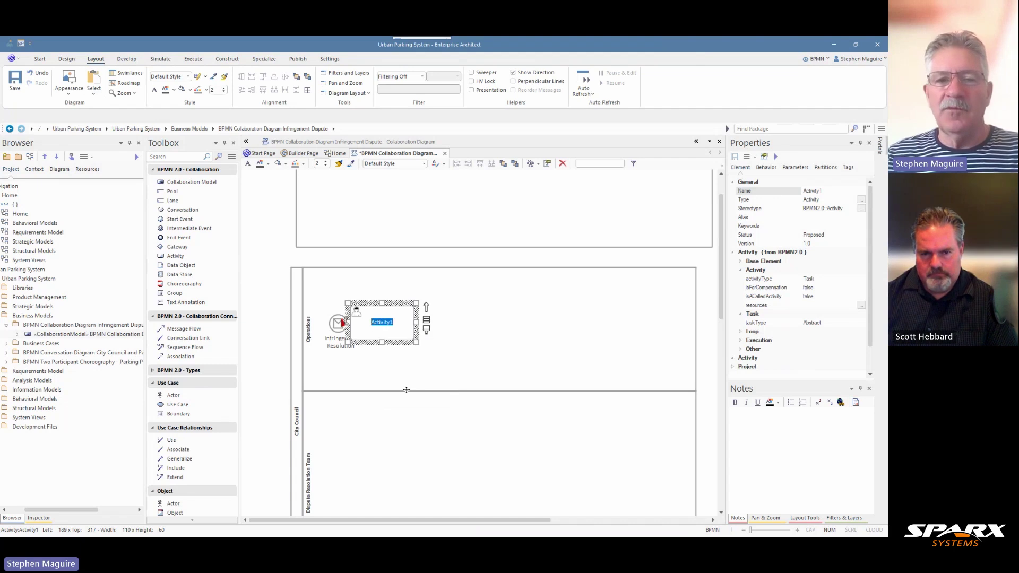
Name the new user task Issue Notice
key("BackSpace")
type("Is")
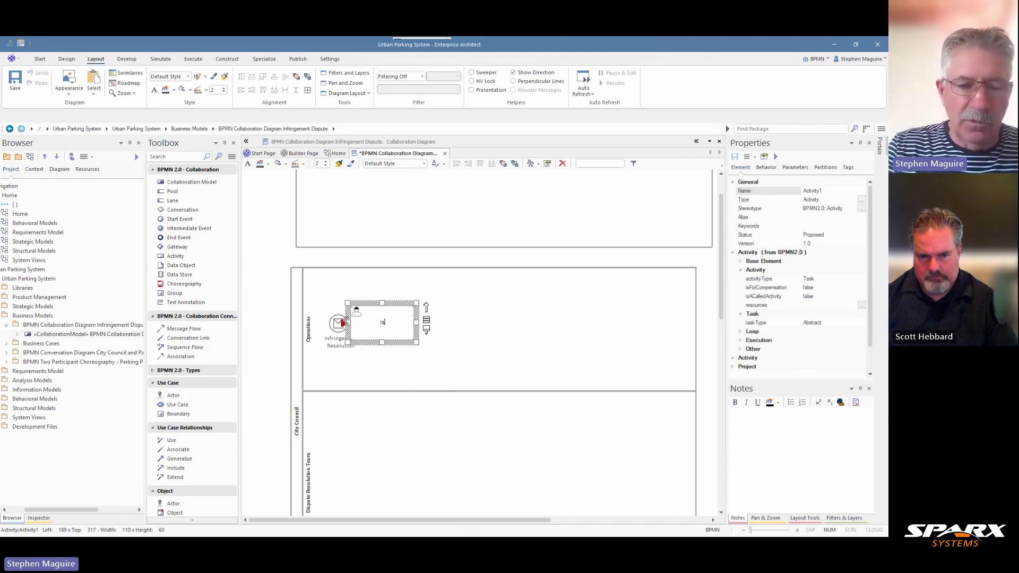
type("sue No")
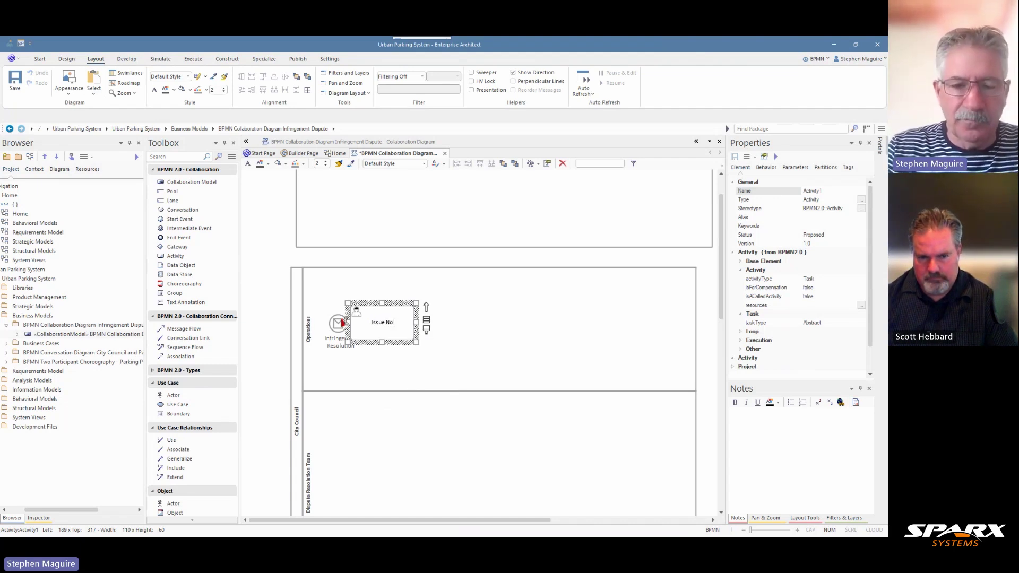
type("tice")
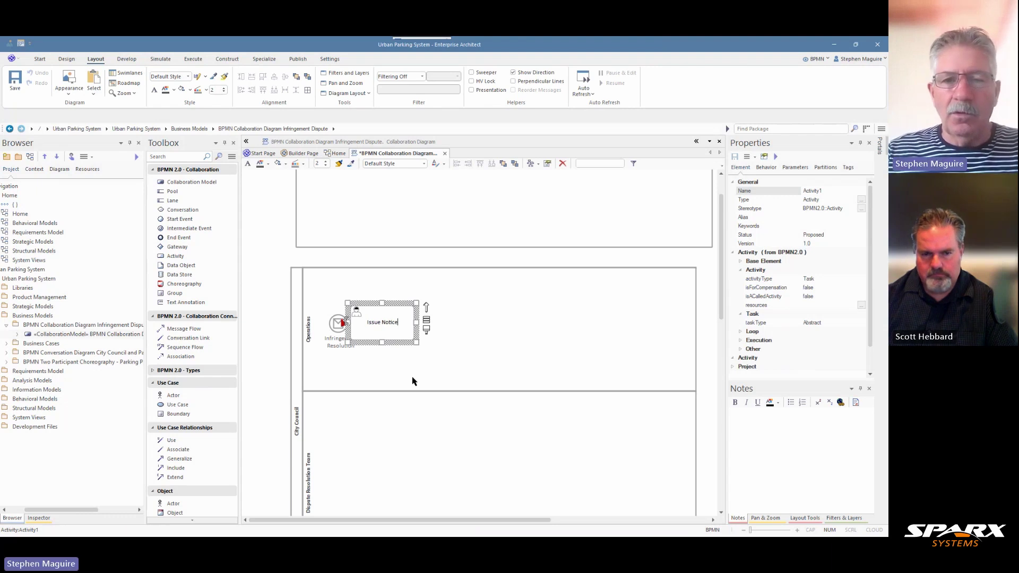
left_click(398, 255)
Move the Issue Notice task slightly right, away from the start event, and turn off Show Direction connector highlighting
left_click_drag(395, 327, 413, 325)
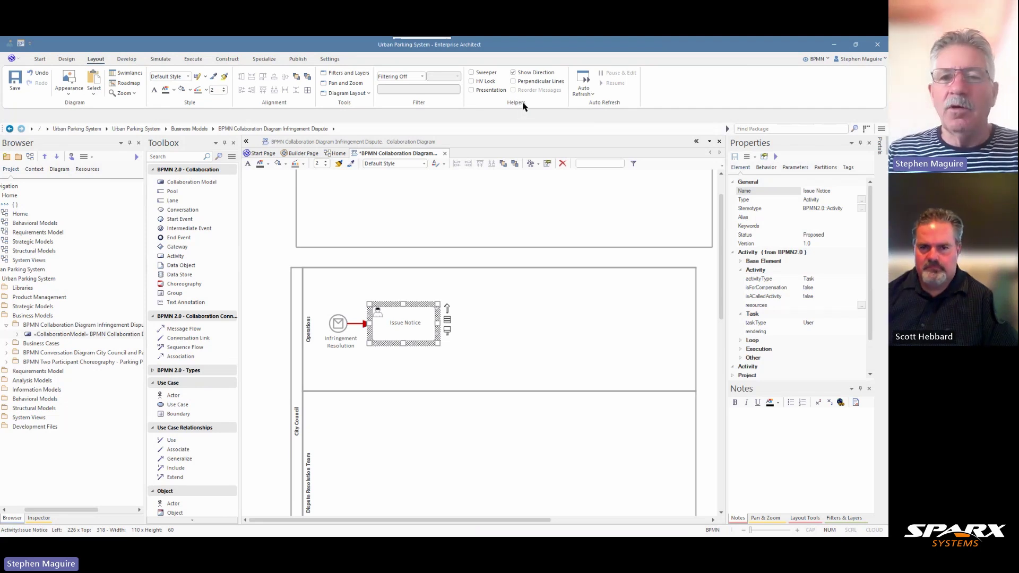
left_click(514, 73)
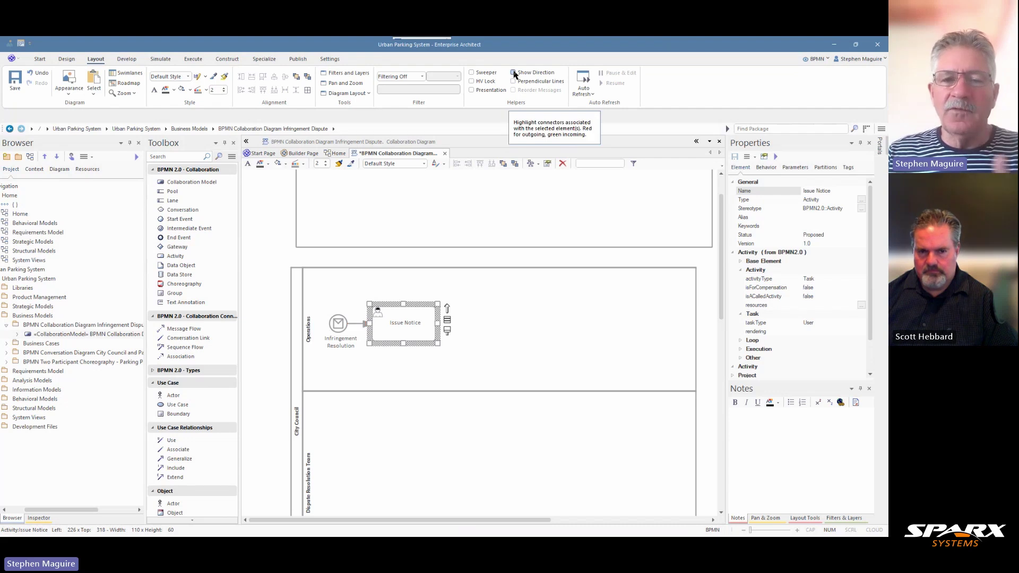
Turn on Show Direction connector highlighting and move the City Council pool with all its contents down, widening the gap below the Motorist pool
left_click(514, 73)
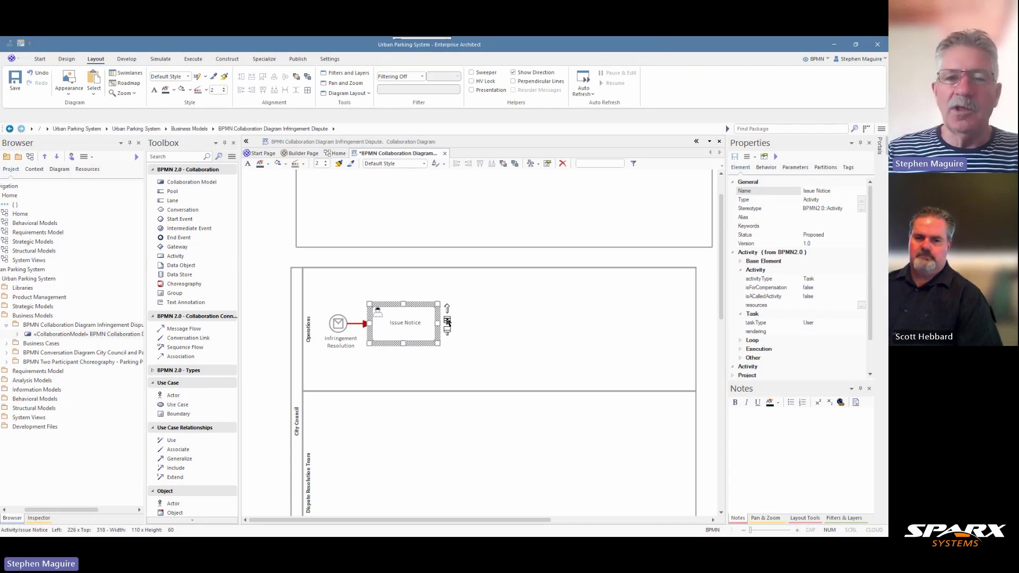
scroll(596, 231, "up", 1)
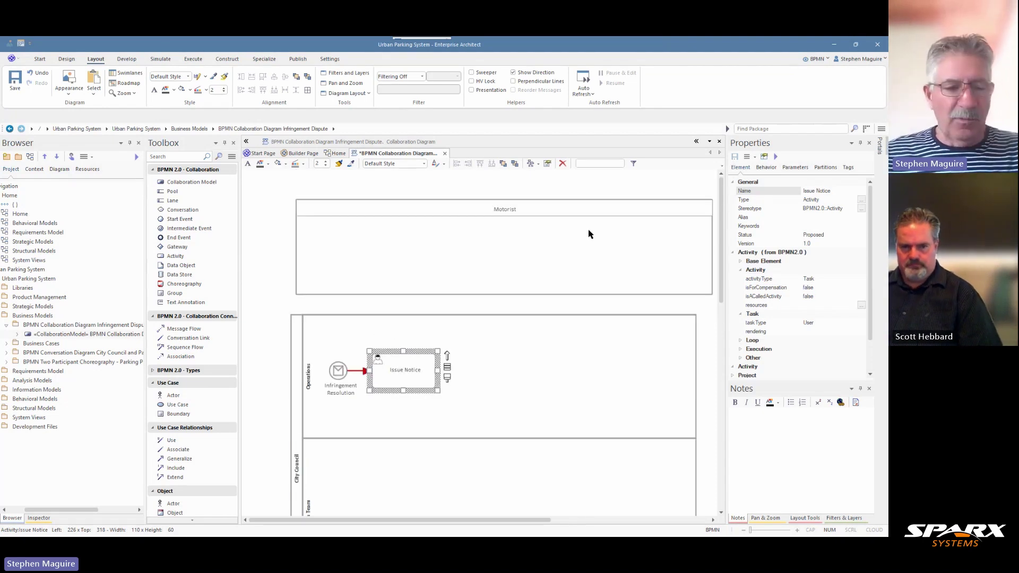
key("ctrl+a")
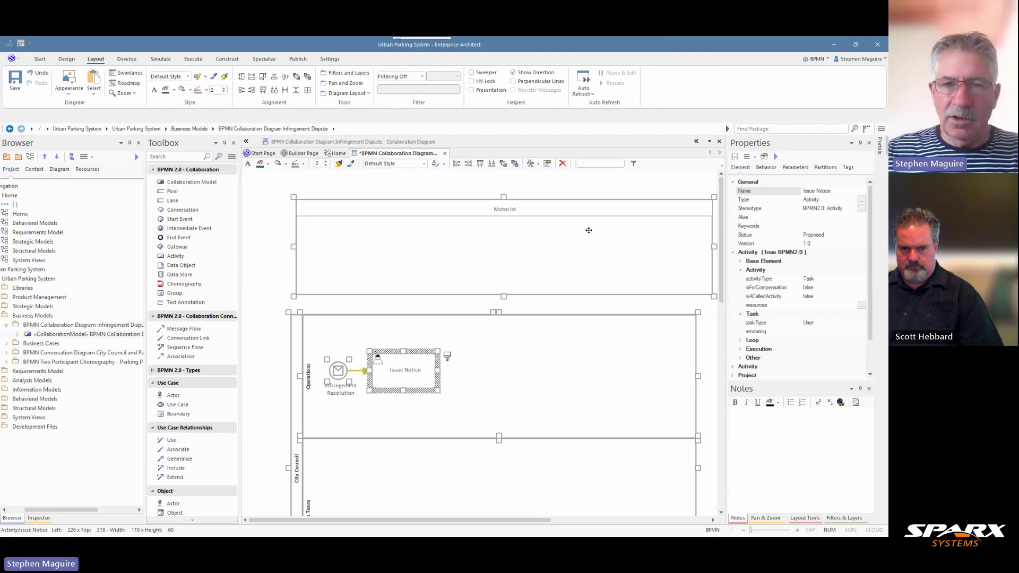
left_click_drag(282, 302, 623, 516)
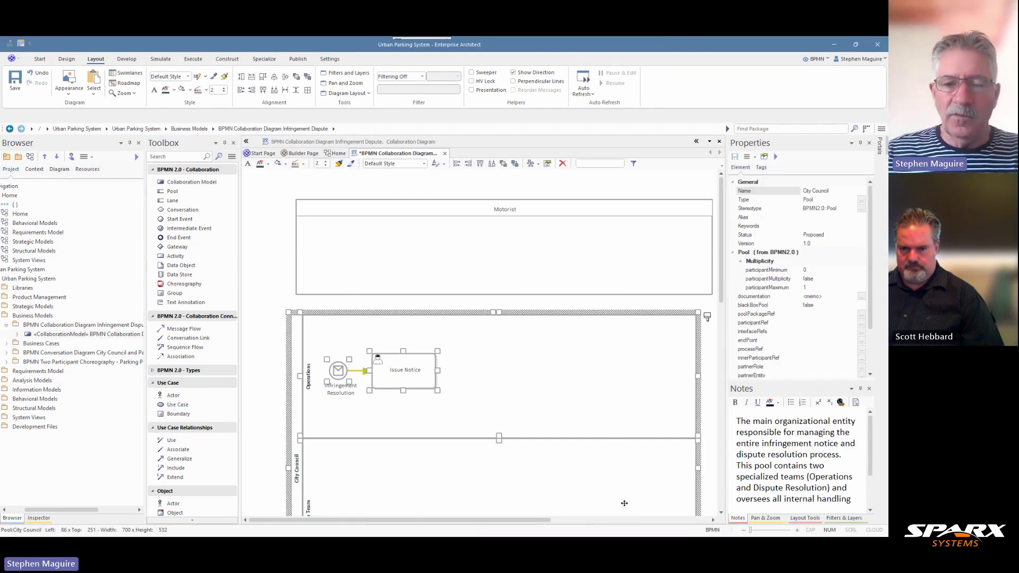
key("Down")
key("Down")
key("Down")
key("Down")
key("Down")
key("Down")
key("Down")
key("Down")
key("Down")
key("Down")
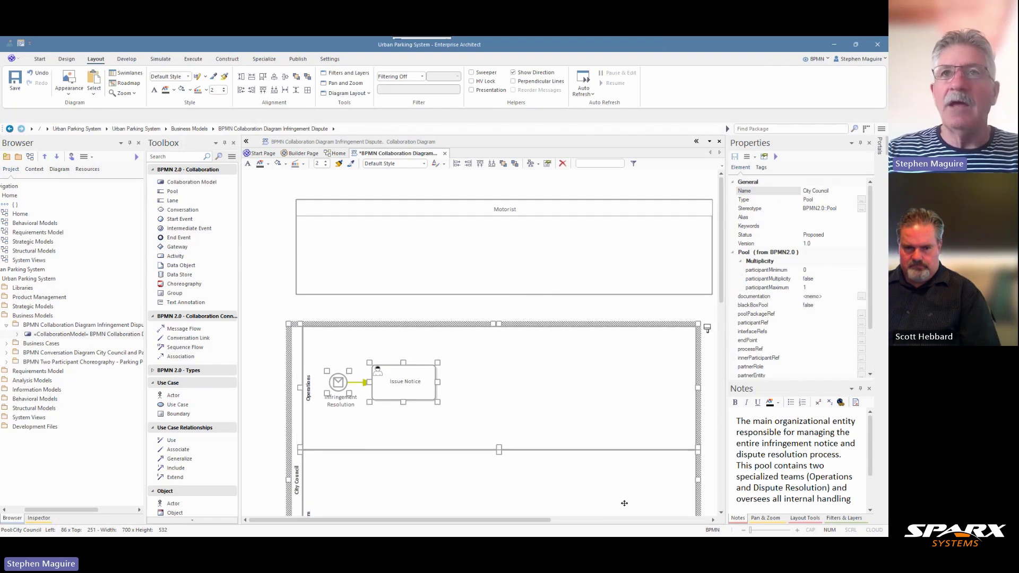
key("Down")
key("Down")
key("Down")
key("Down")
key("Down")
key("Down")
key("Down")
key("Down")
key("Down")
key("Down")
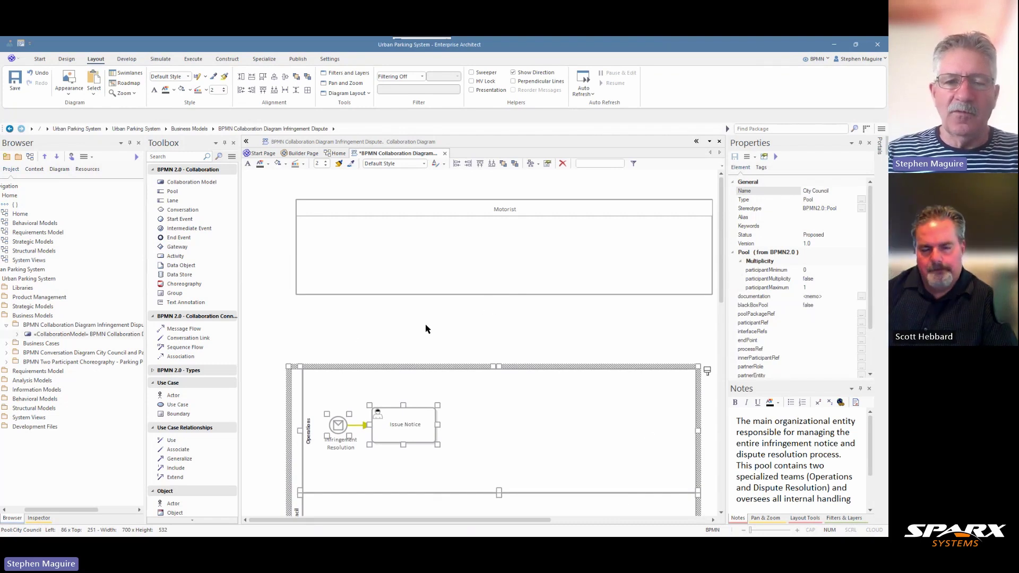
left_click(364, 334)
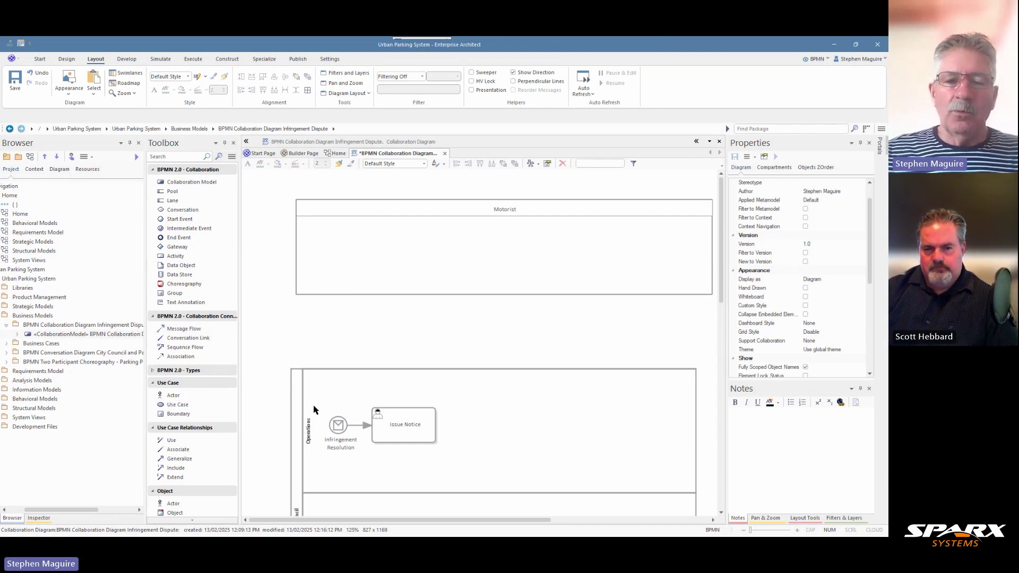
Create a message flow from the Issue Notice task to the Motorist pool and shift it left towards the task's centre
left_click(357, 426)
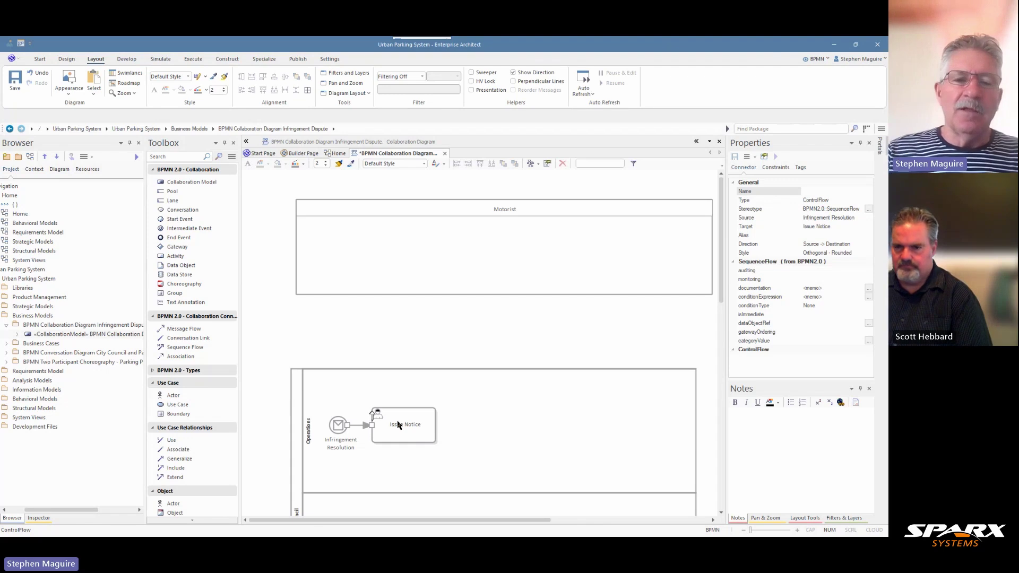
left_click(195, 331)
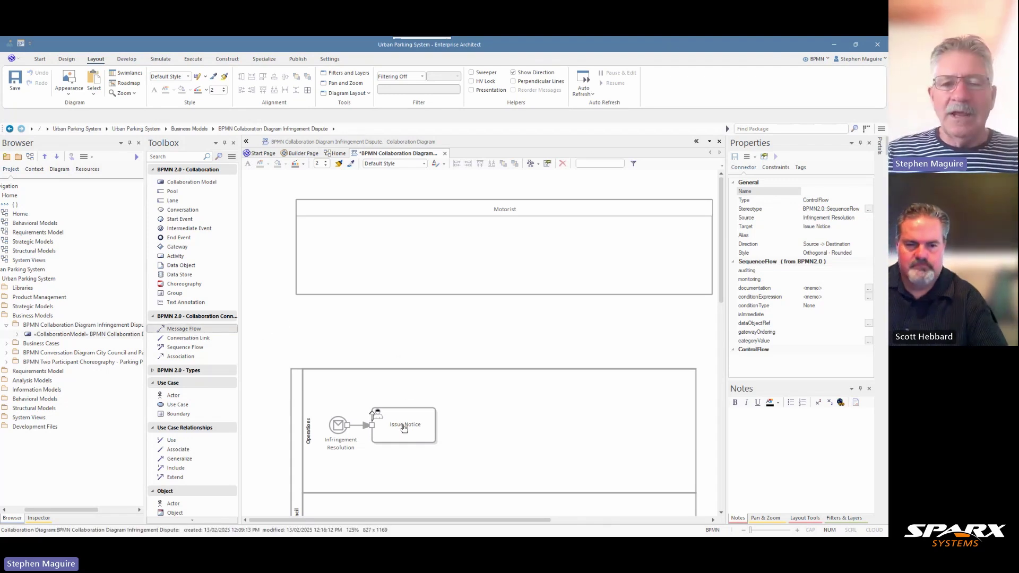
left_click_drag(403, 429, 395, 276)
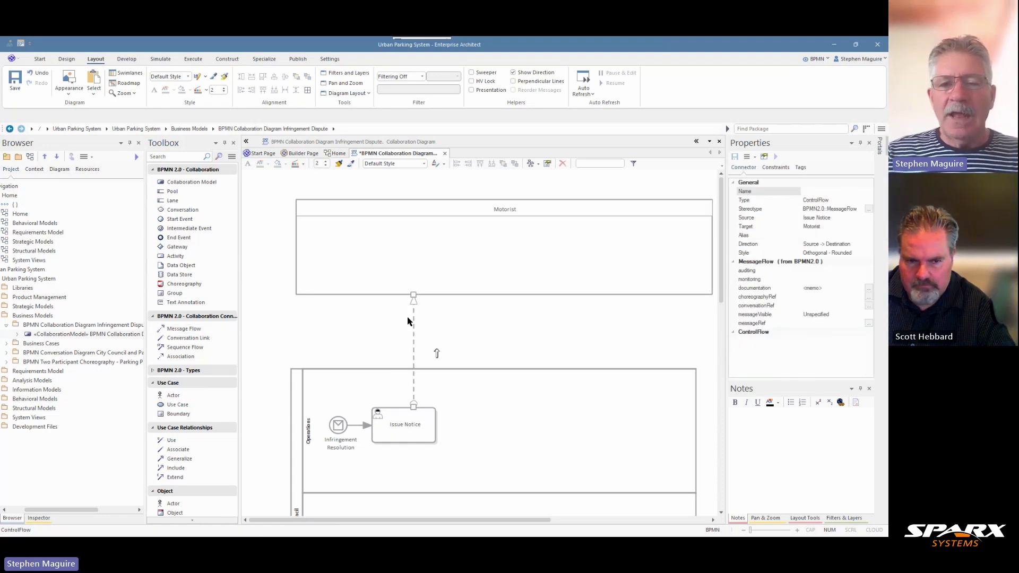
left_click_drag(416, 336, 400, 342)
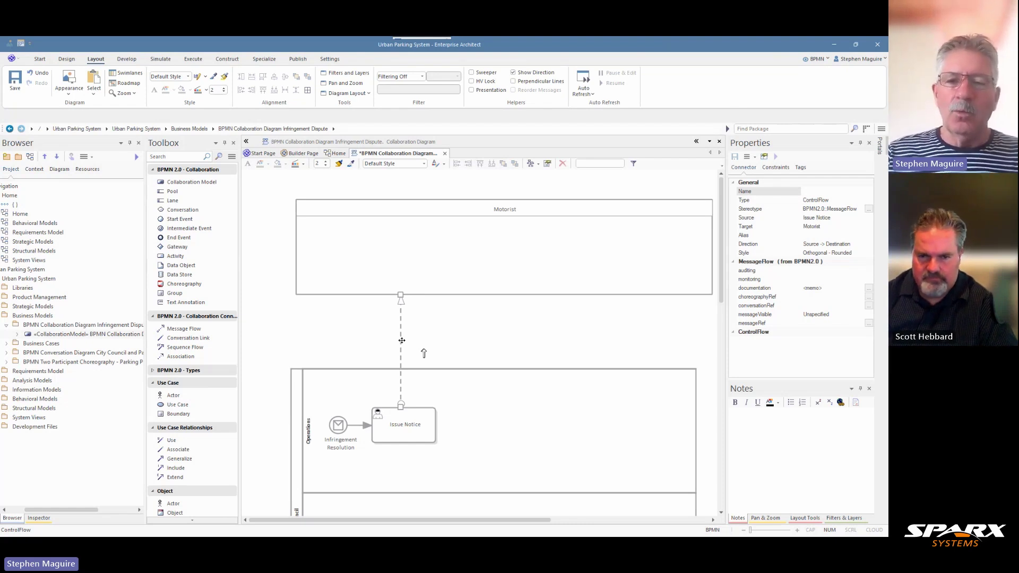
Name the message flow between Issue Notice and Motorist Infringement Notice
left_click_drag(721, 242, 683, 249)
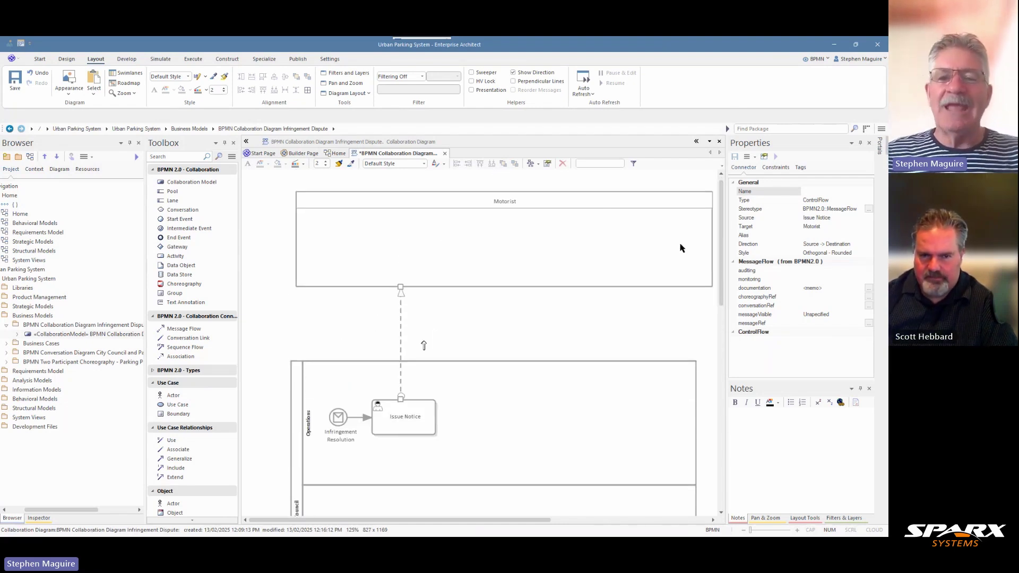
left_click(402, 338)
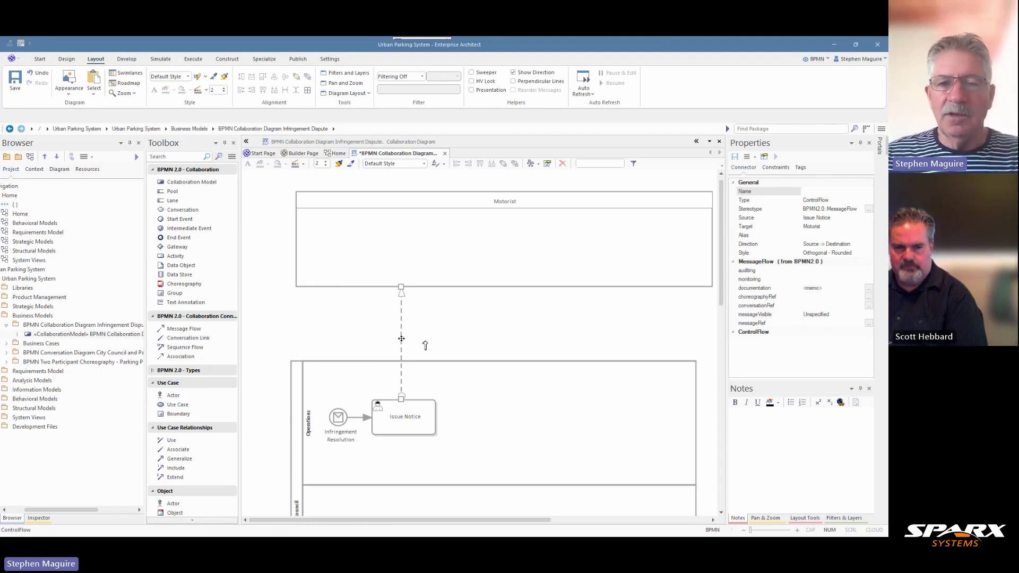
left_click(812, 193)
type("Infringement Notice")
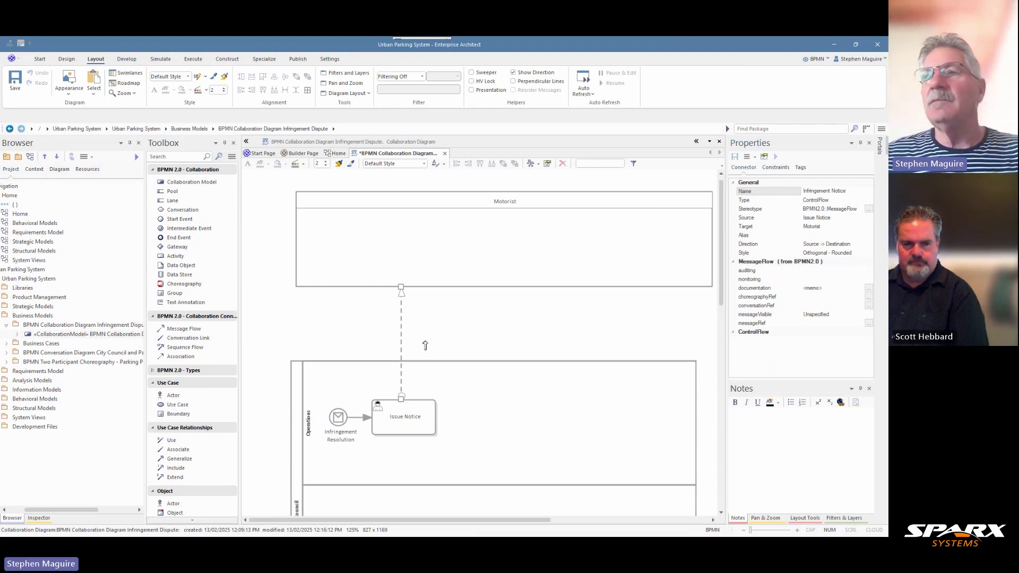
key("Return")
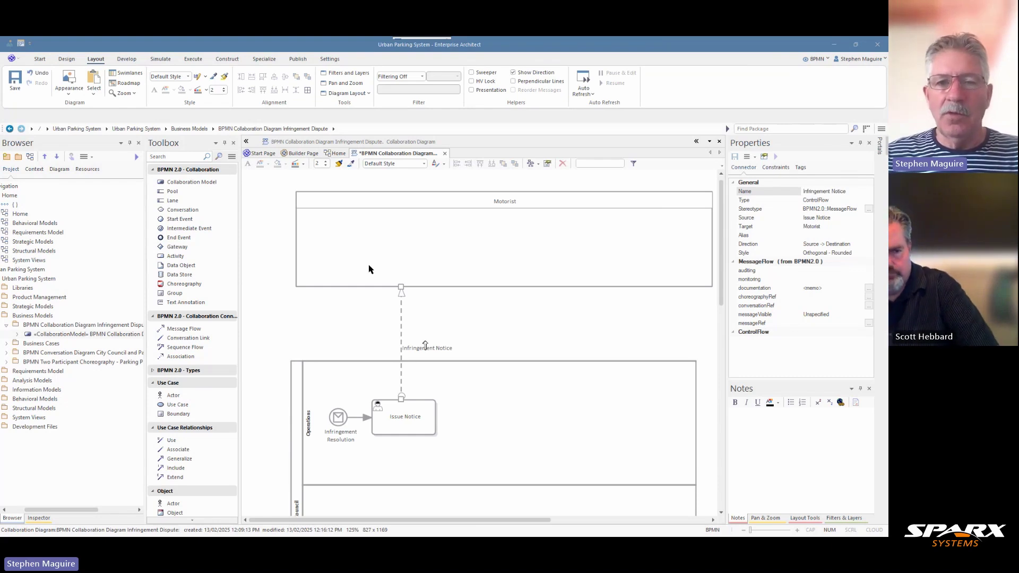
Paste the description of the formal notification into the Infringement Notice message flow's notes and centre its label on the connector line
left_click(401, 316)
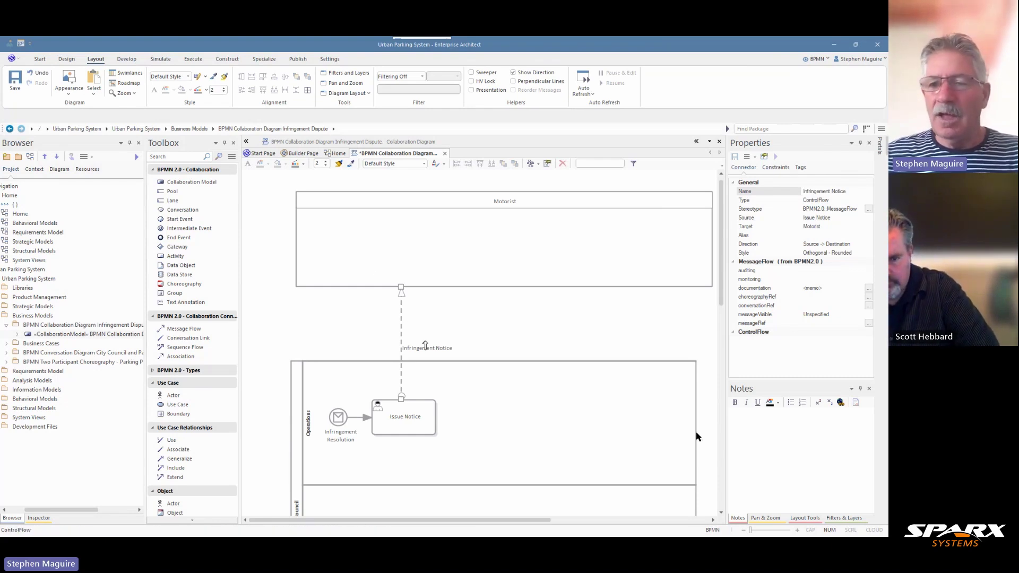
left_click(738, 425)
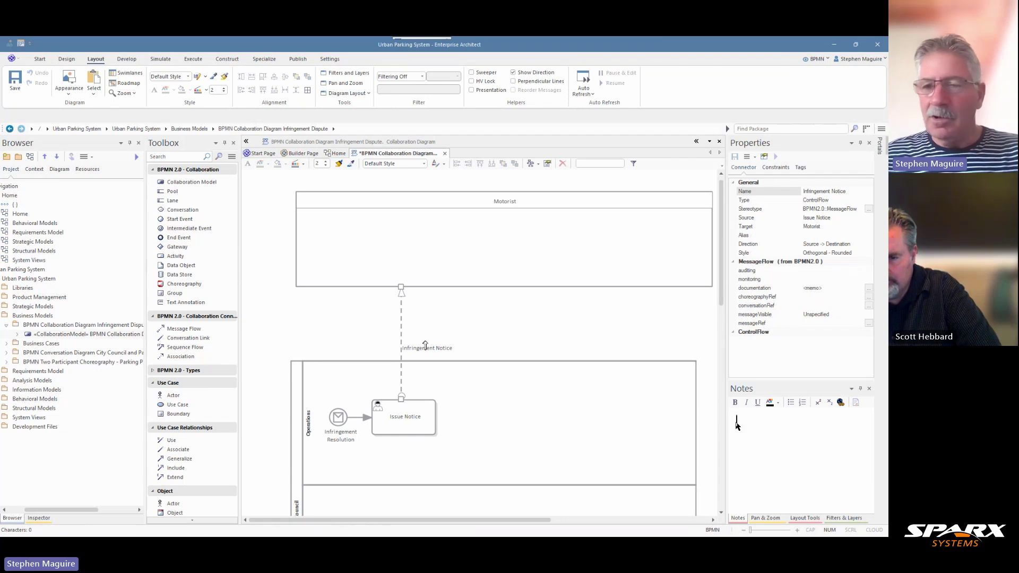
key("ctrl+v")
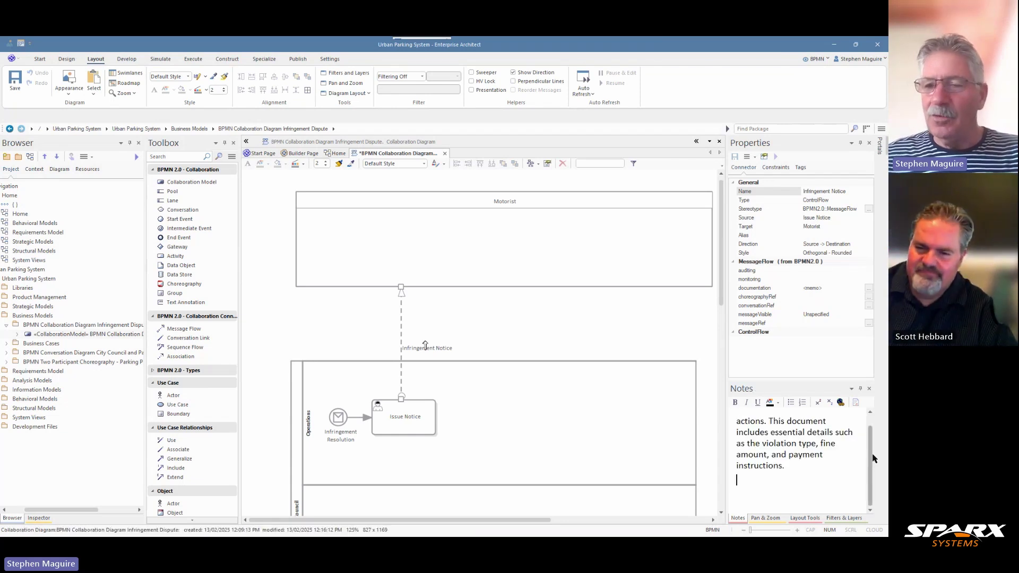
left_click_drag(872, 464, 859, 428)
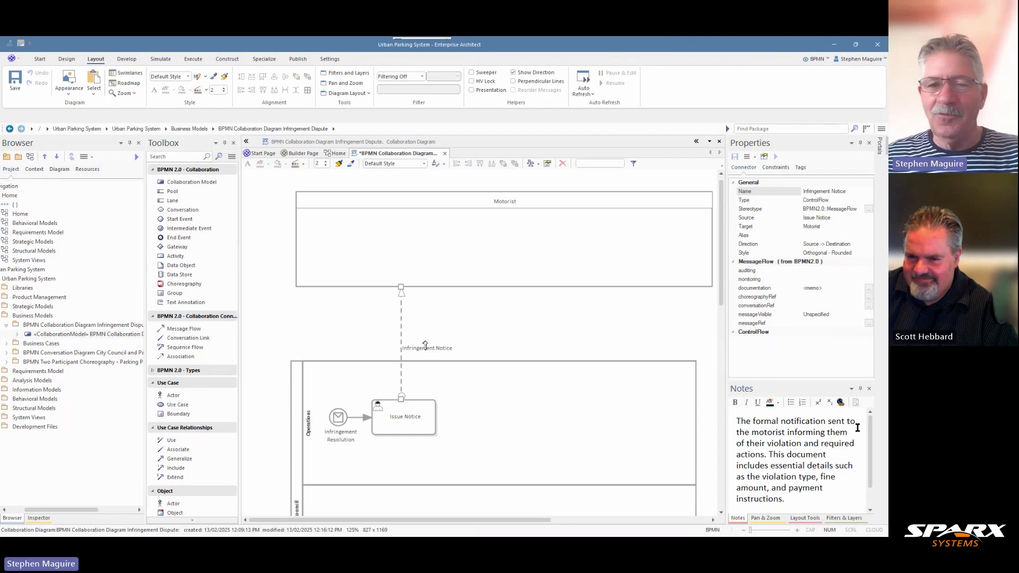
left_click_drag(447, 350, 423, 333)
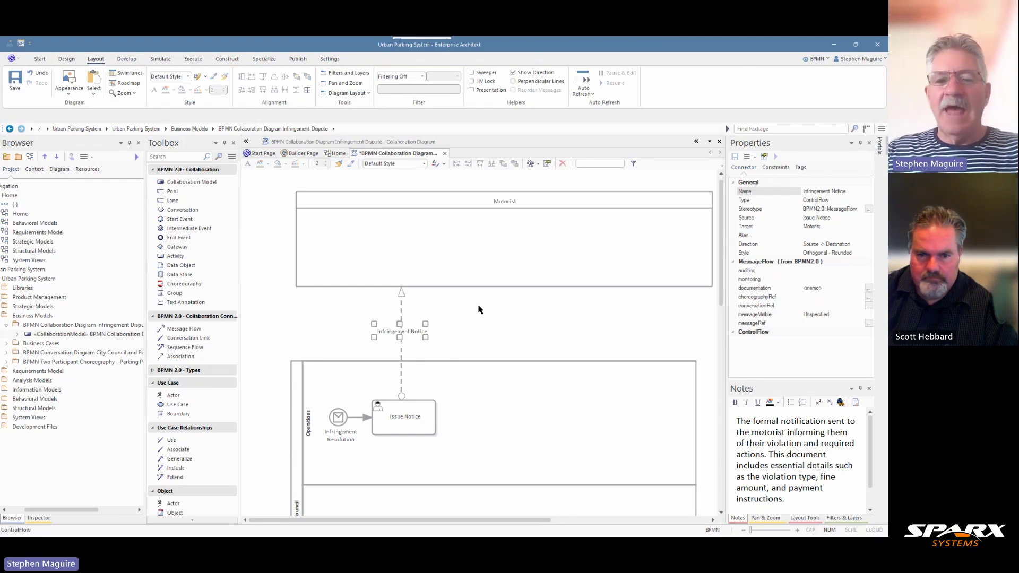
left_click_drag(720, 215, 724, 253)
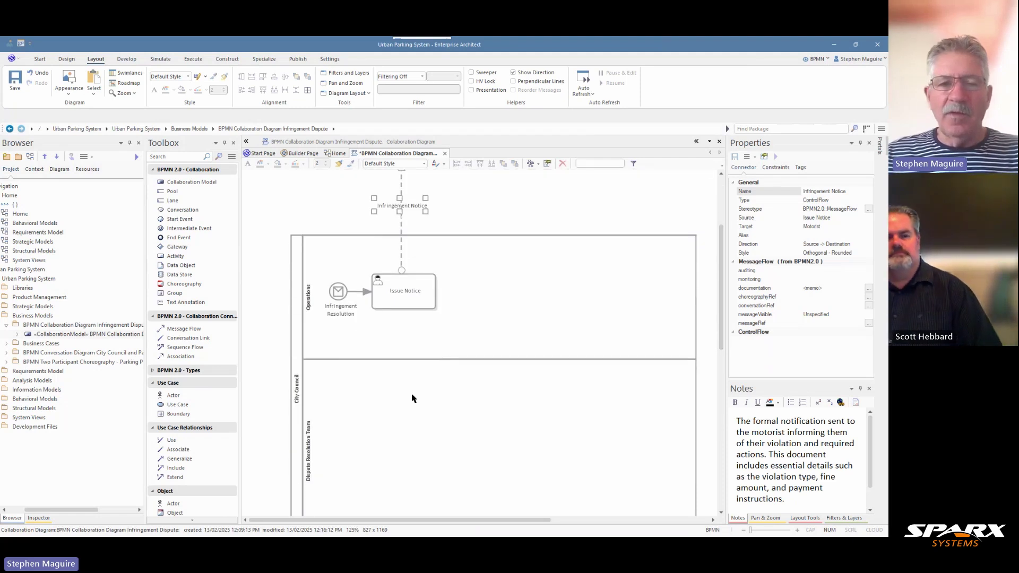
scroll(722, 258, "down", 3)
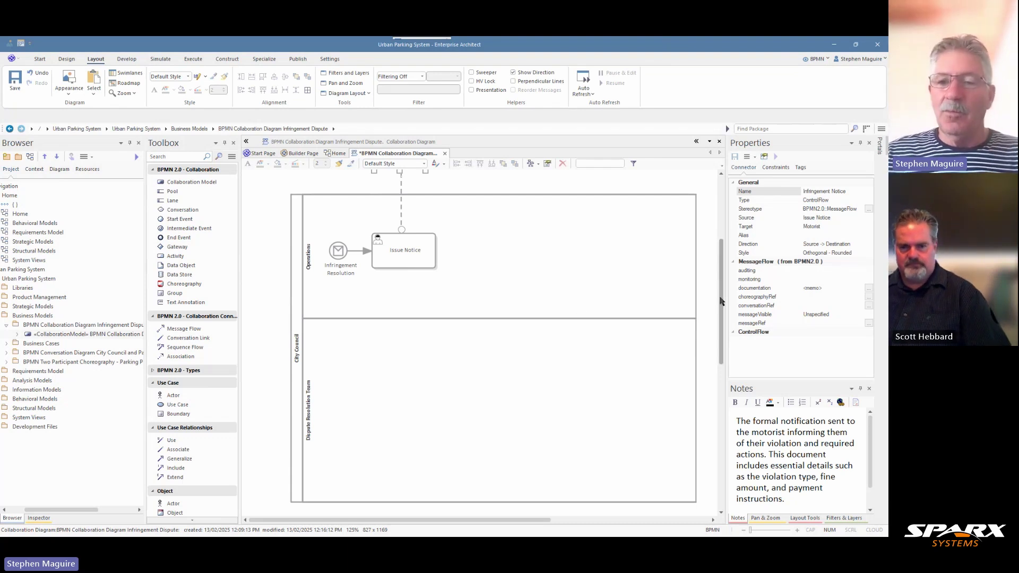
left_click_drag(722, 301, 717, 251)
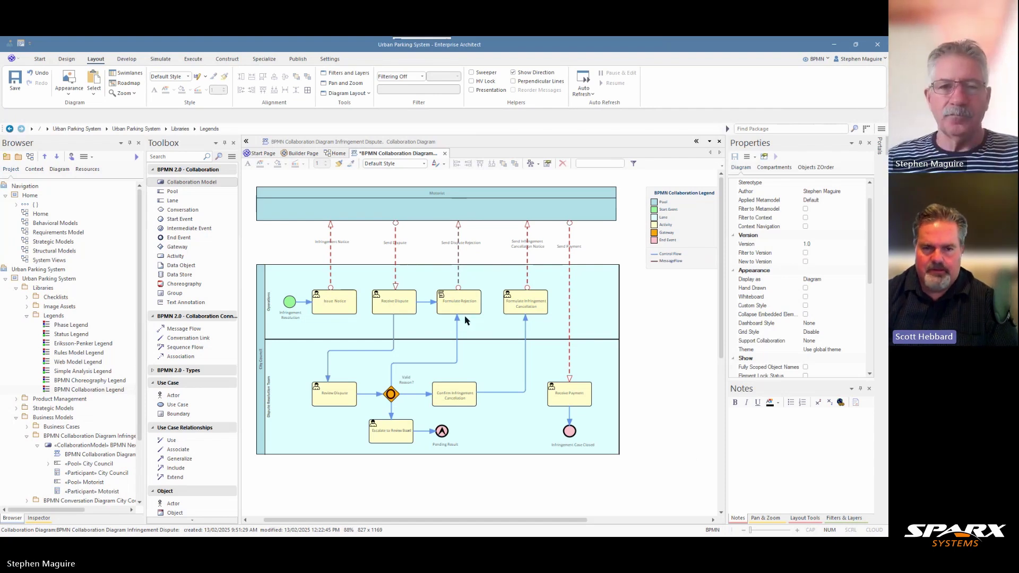
Examine the highlighted connectors and details of the Infringement Resolution start event and the Issue Notice task in the completed diagram
left_click(287, 303)
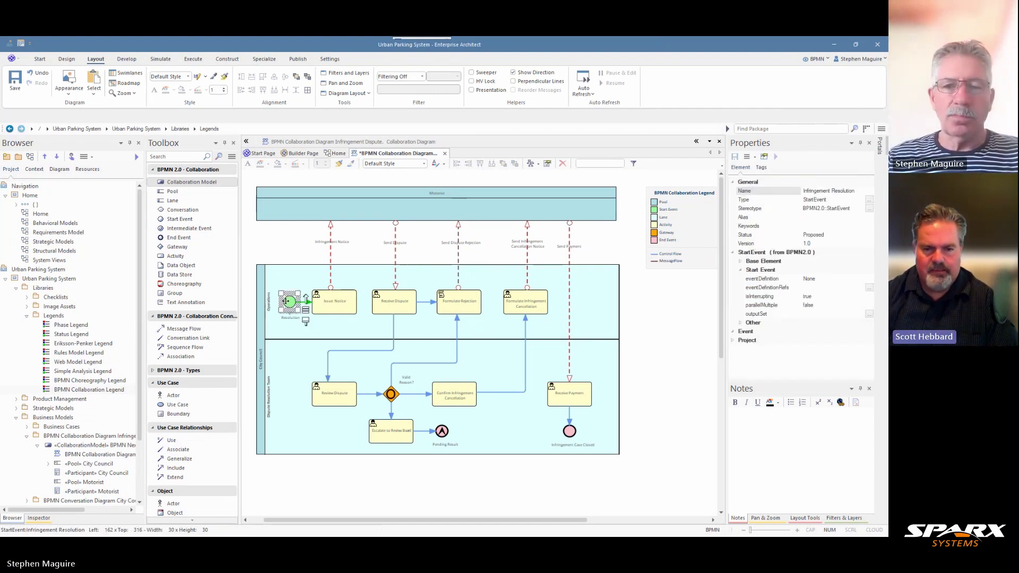
left_click(336, 301)
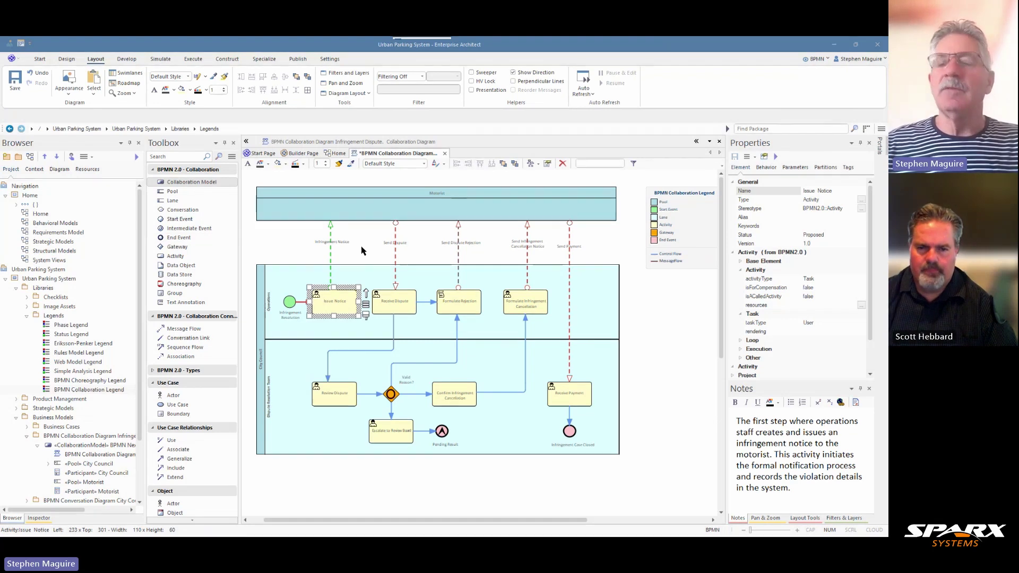
left_click(276, 246)
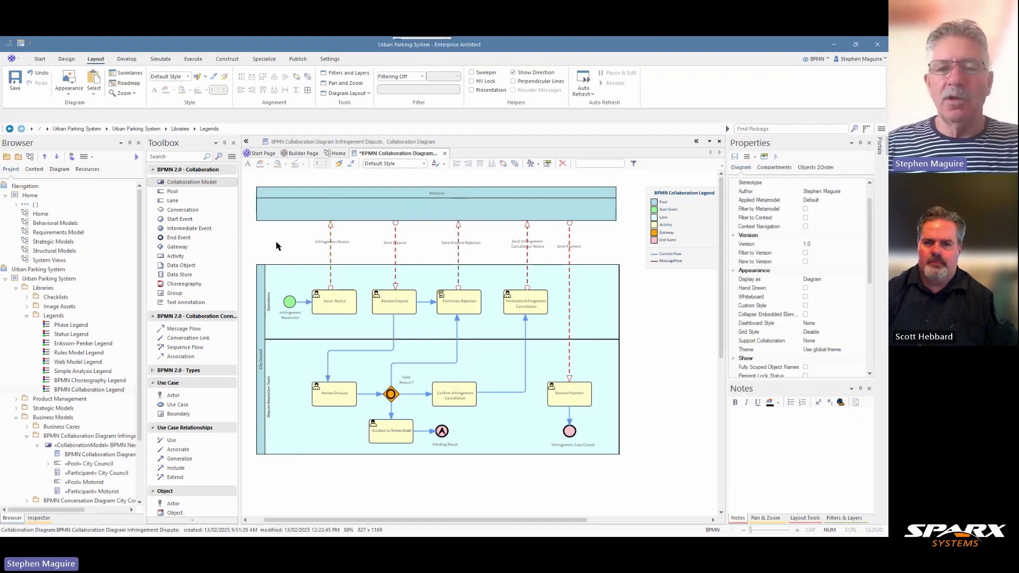
Use Pan & Zoom to magnify the completed diagram to 121% and bring the Motorist pool and Operations lane into view
left_click(769, 518)
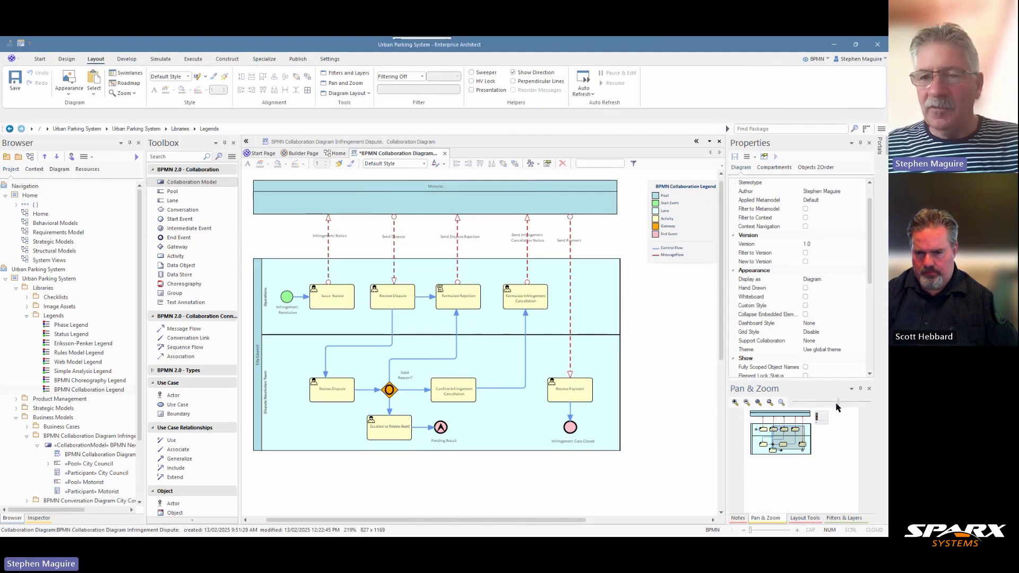
left_click_drag(856, 402, 835, 403)
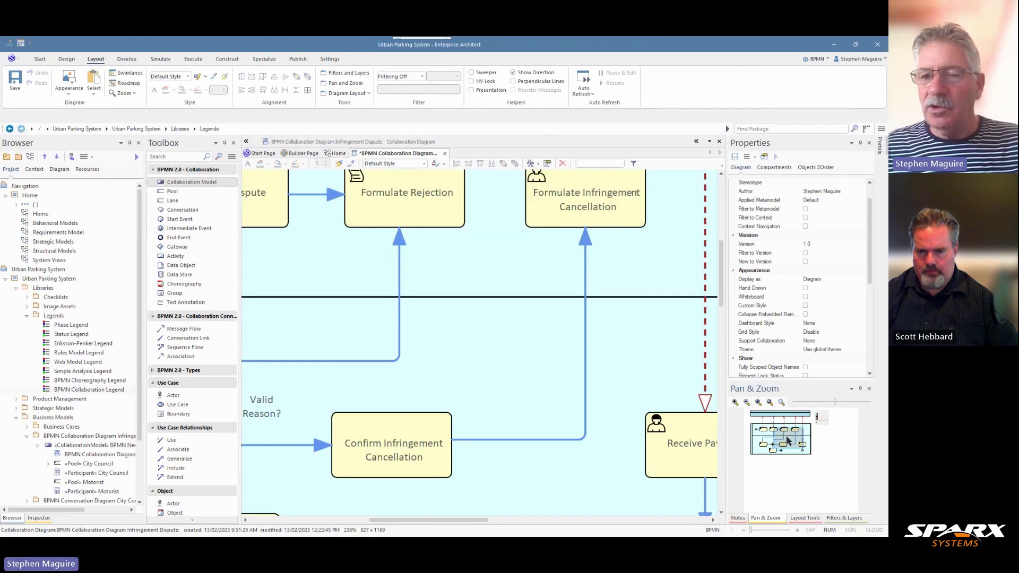
left_click_drag(786, 441, 775, 421)
left_click_drag(835, 403, 853, 402)
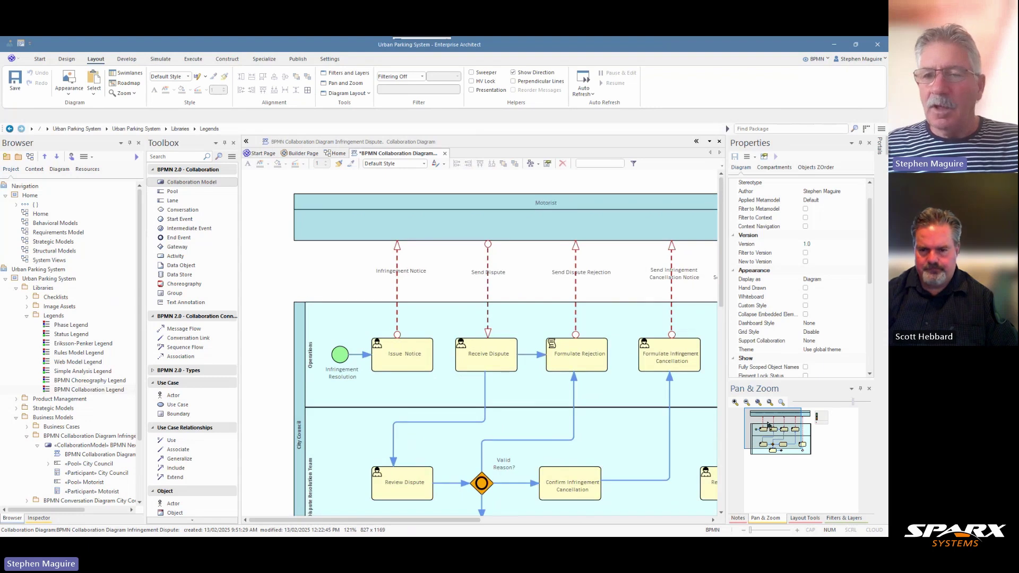
mouse_move(769, 427)
left_mouse_down()
mouse_move(807, 436)
mouse_move(778, 423)
left_mouse_up()
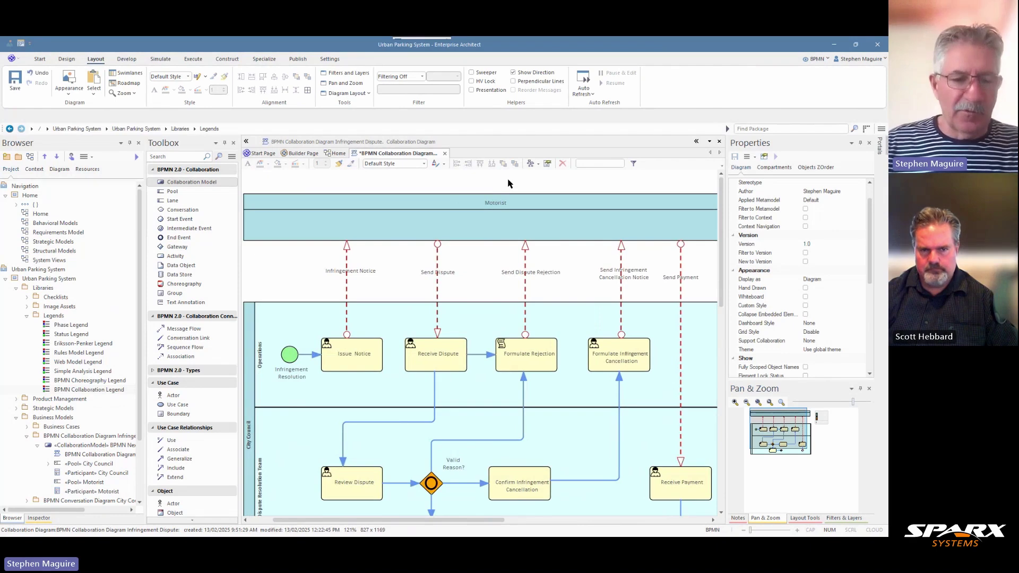
Save the collaboration diagram and hide the Toolbox to give the diagram a wider canvas
key("ctrl+s")
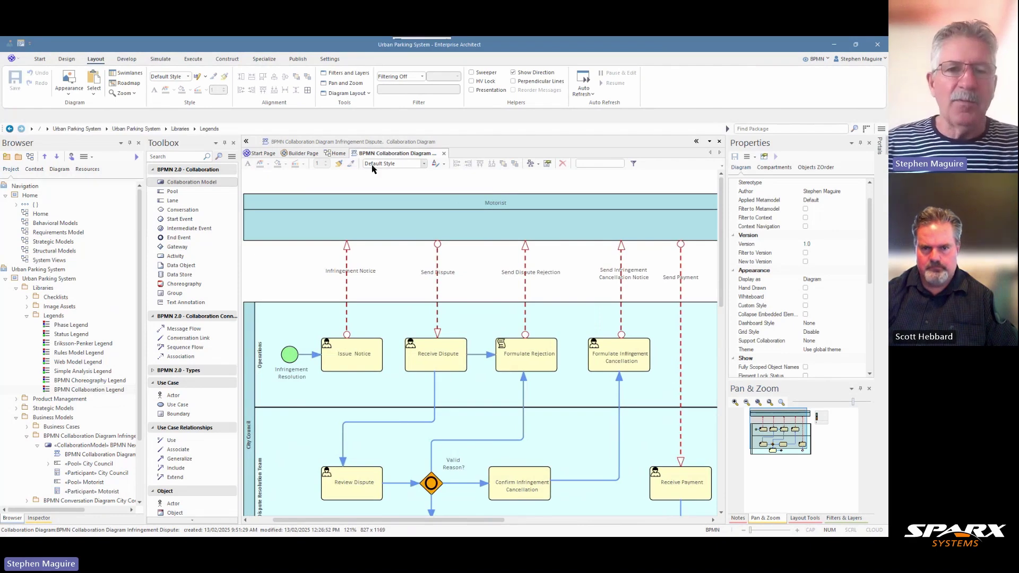
left_click(246, 142)
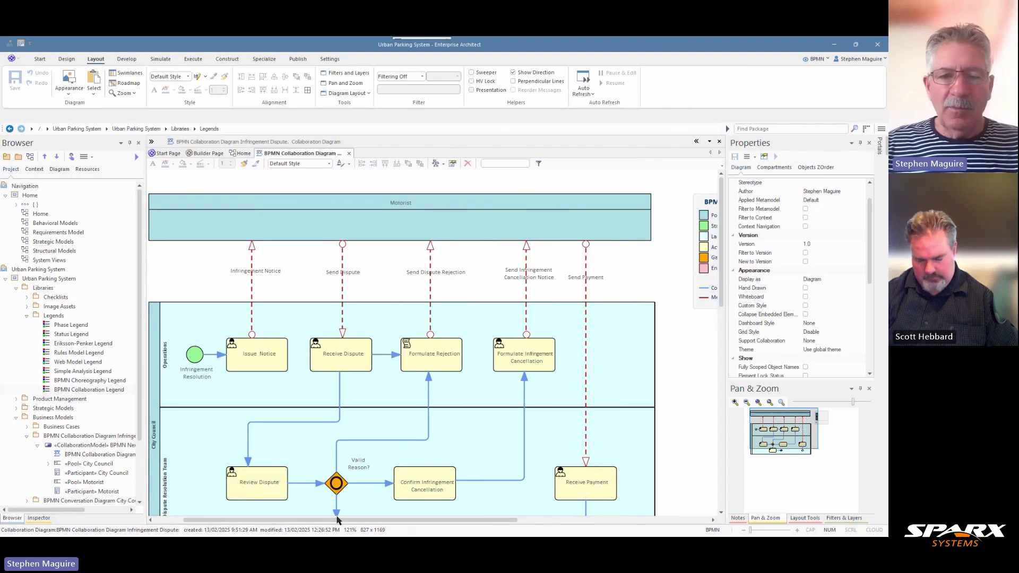
left_click_drag(336, 521, 312, 521)
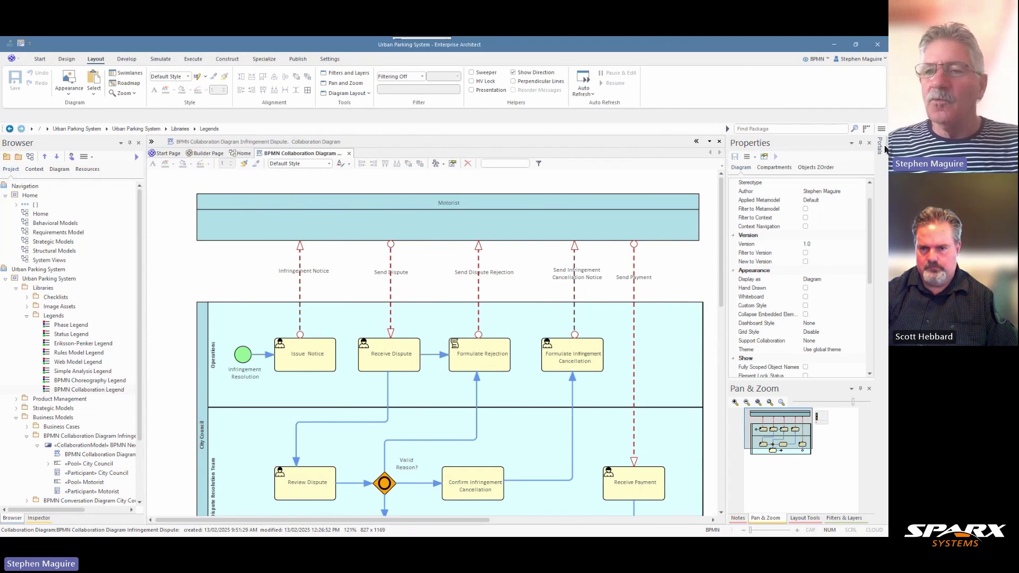
Apply the Wide View workspace from the Core group to maximise the canvas for the collaboration diagram
mouse_move(881, 150)
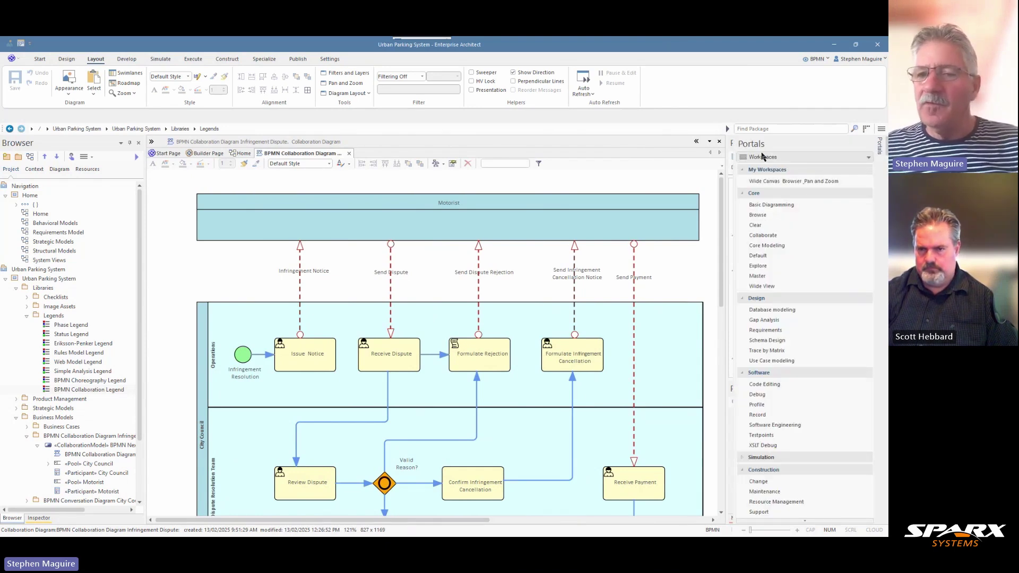
left_click(763, 287)
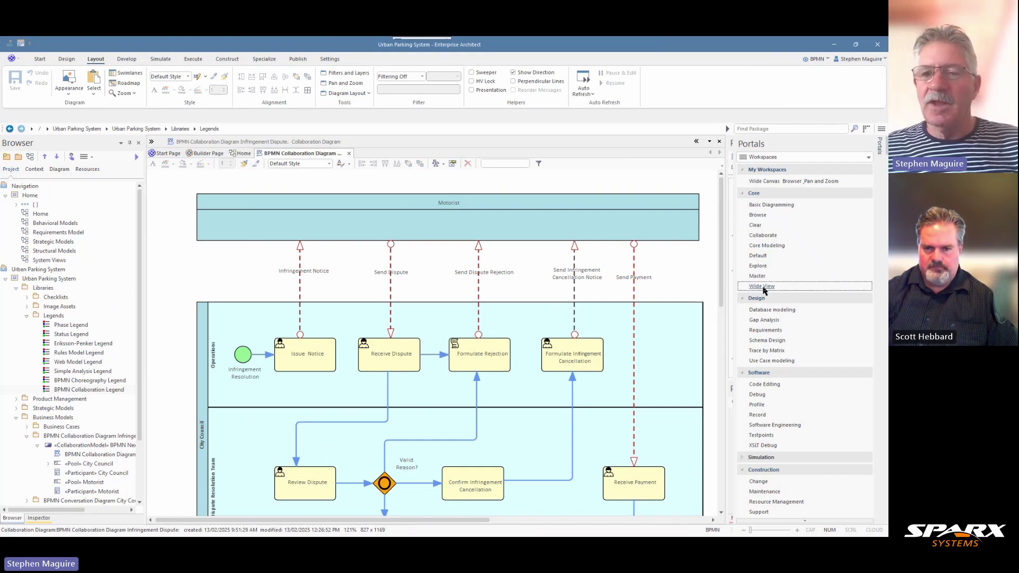
scroll(684, 392, "down", 1)
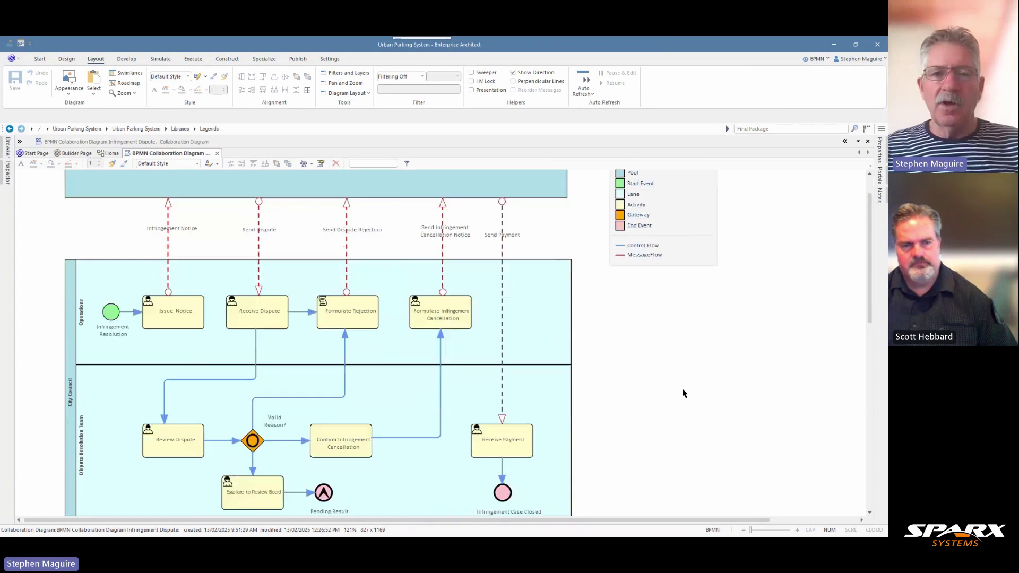
scroll(684, 392, "up", 1)
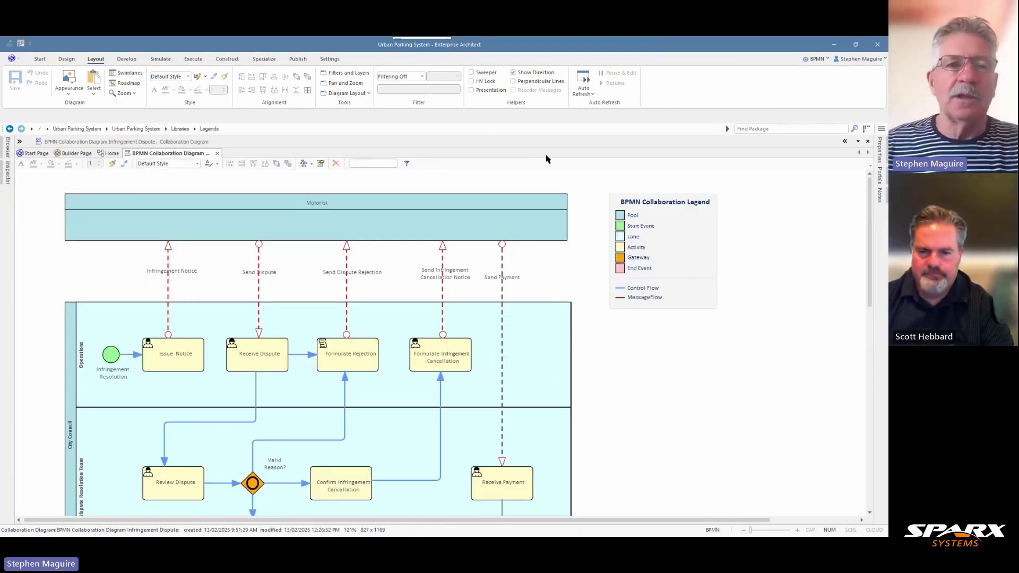
Minimize the ribbon and bring both pools and the legend into view
right_click(561, 62)
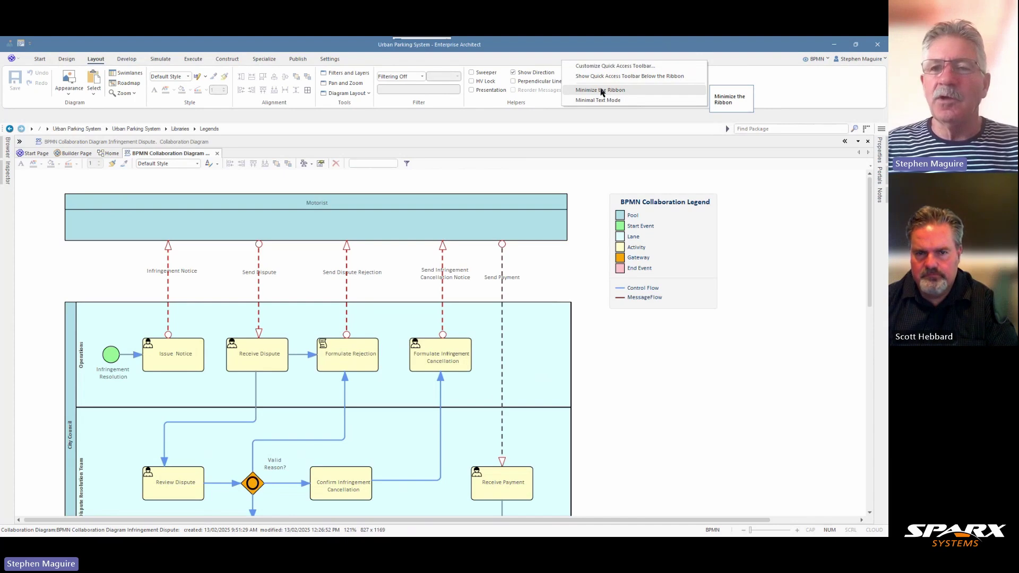
left_click(732, 186)
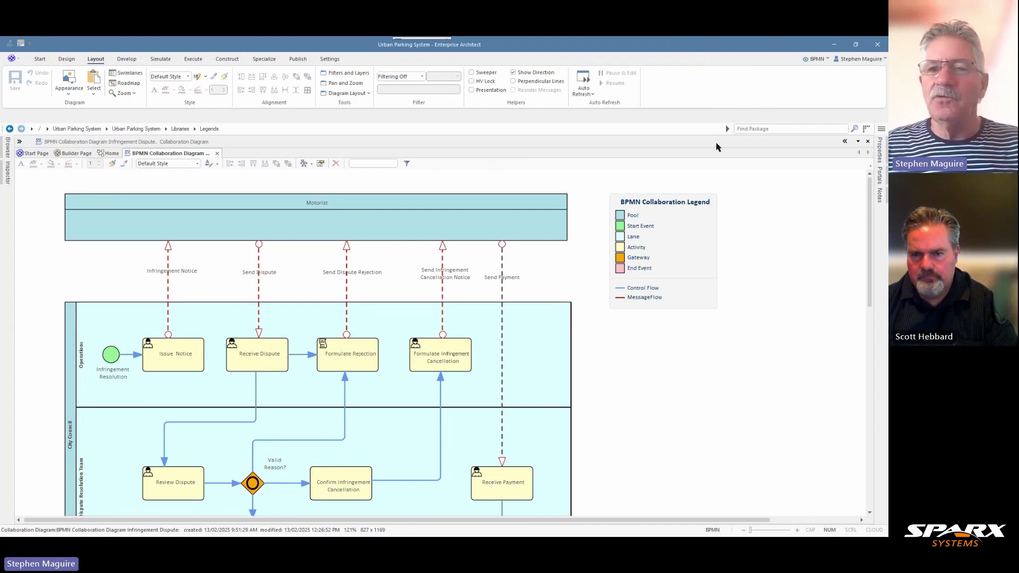
right_click(663, 58)
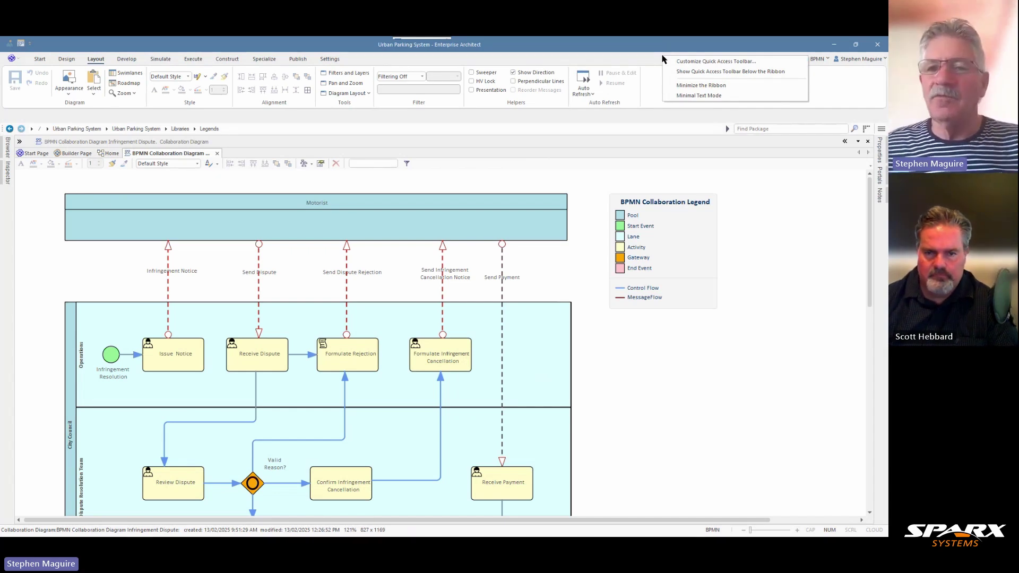
left_click(686, 87)
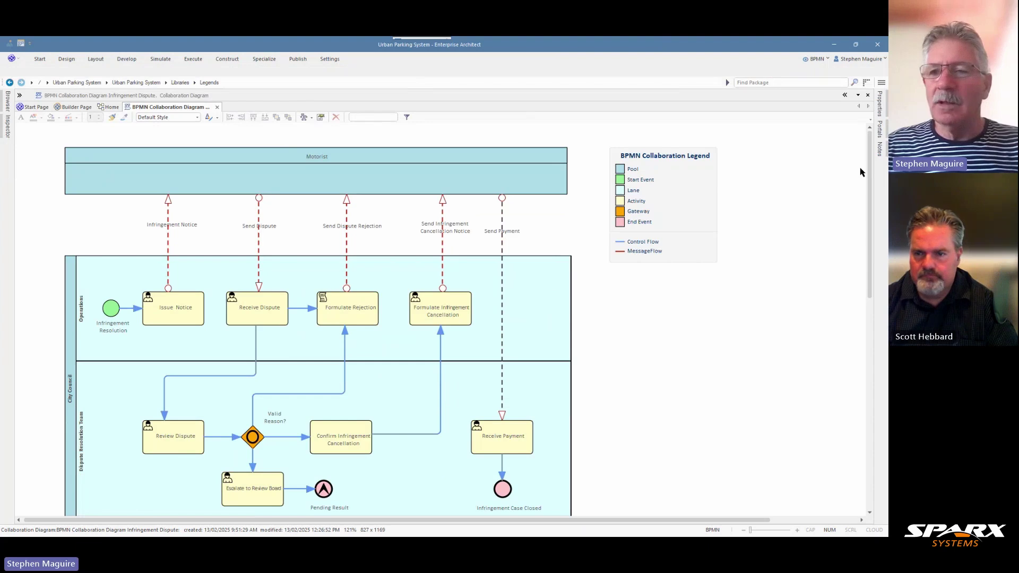
scroll(871, 180, "down", 1)
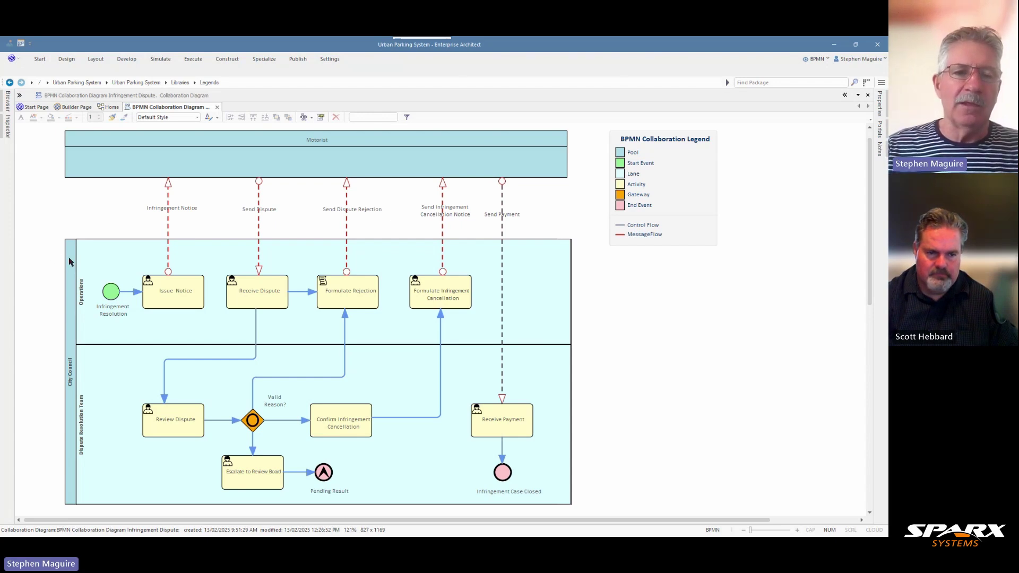
Shift the Infringement Notice message flow slightly to the right so it meets the middle of the Issue Notice task
left_click(70, 261)
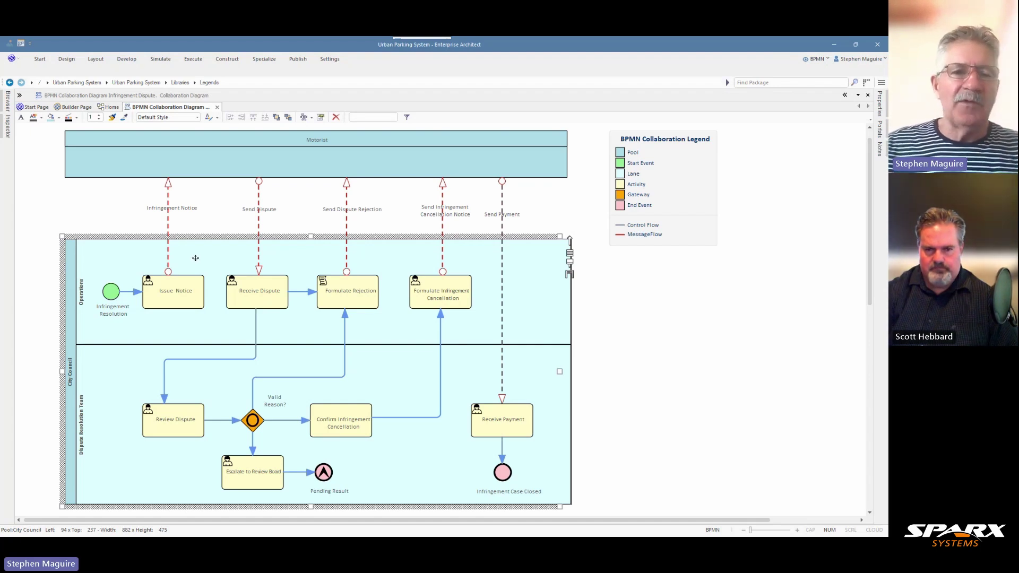
left_click(168, 229)
mouse_move(168, 229)
left_mouse_down()
mouse_move(179, 229)
mouse_move(159, 229)
mouse_move(173, 229)
left_mouse_up()
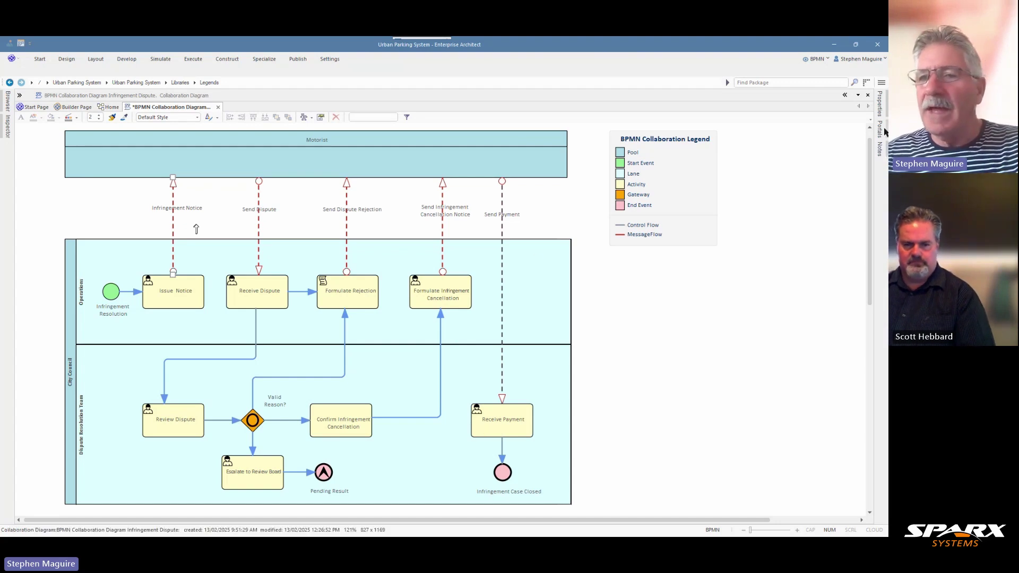
Apply the Core Modeling workspace to bring back the Browser, Properties and Pan & Zoom windows around the diagram
mouse_move(881, 136)
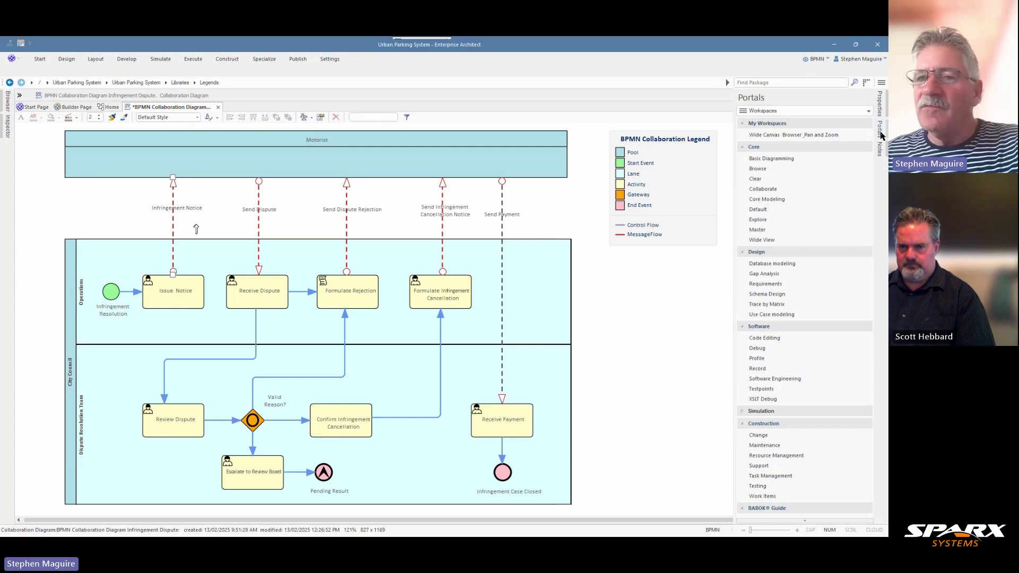
left_click(775, 111)
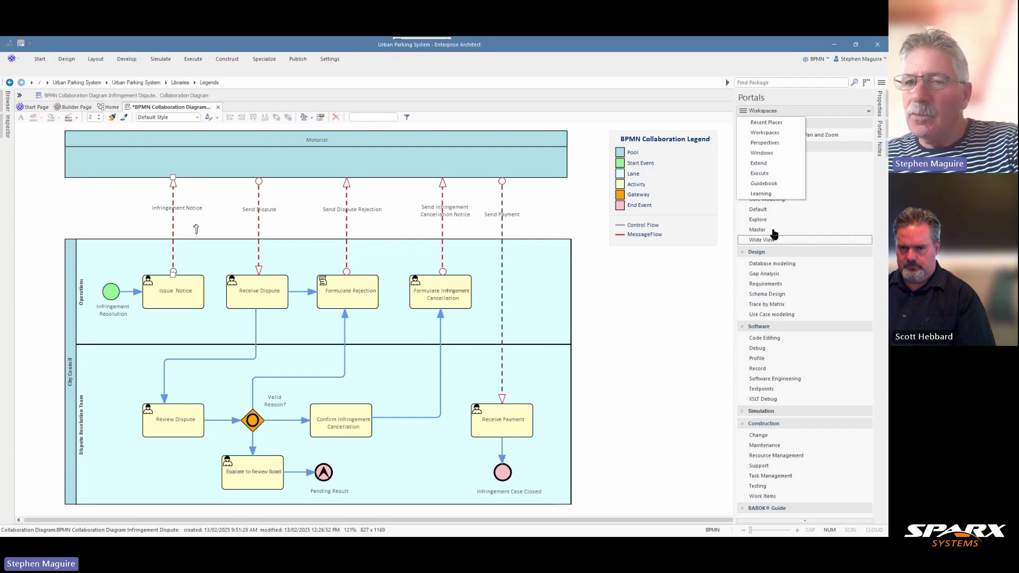
left_click(767, 133)
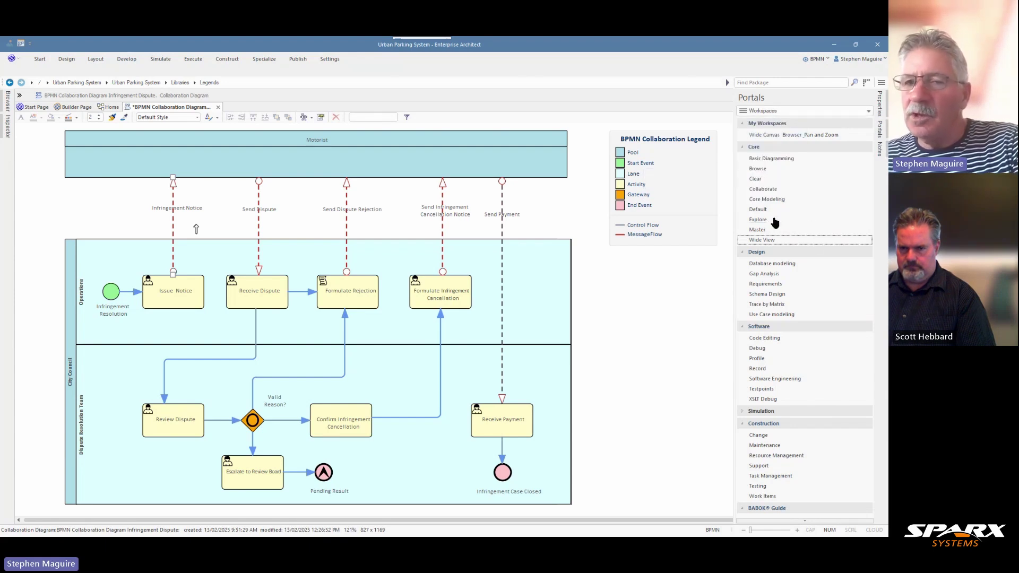
left_click(767, 199)
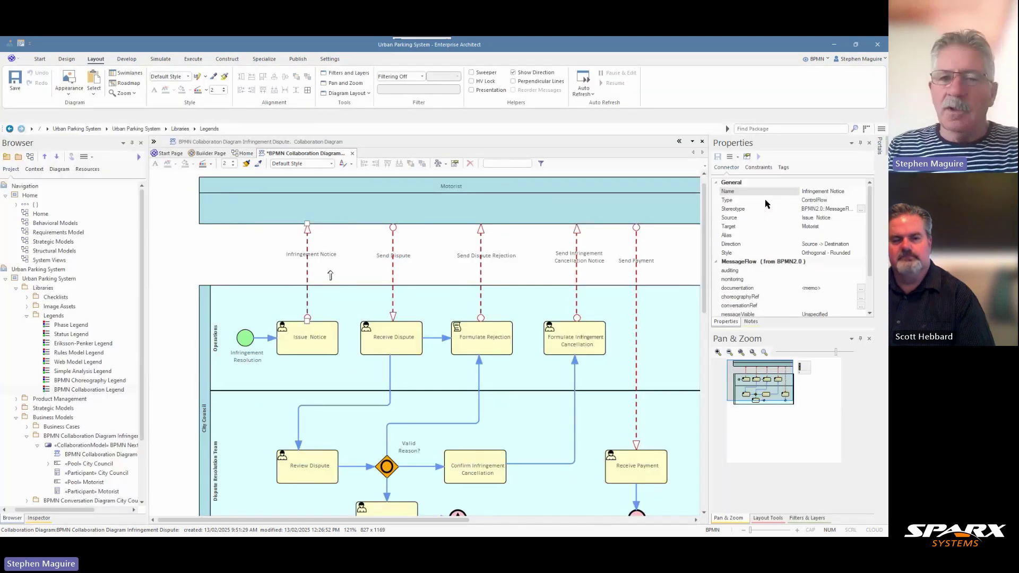
left_click_drag(454, 520, 482, 526)
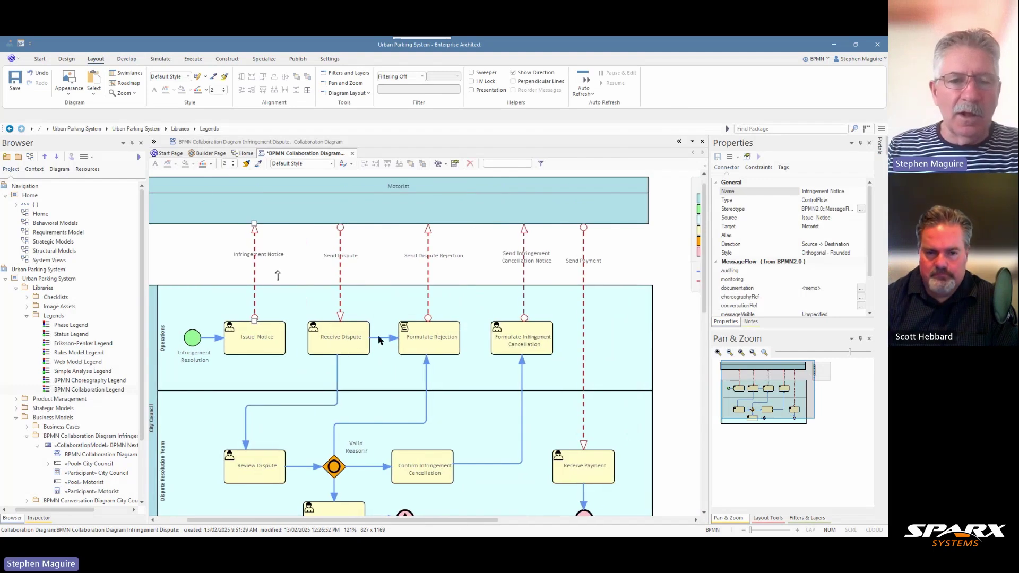
Check the stereotype of the connector from Receive Dispute to Formulate Rejection in a widened Properties window
left_click(379, 337)
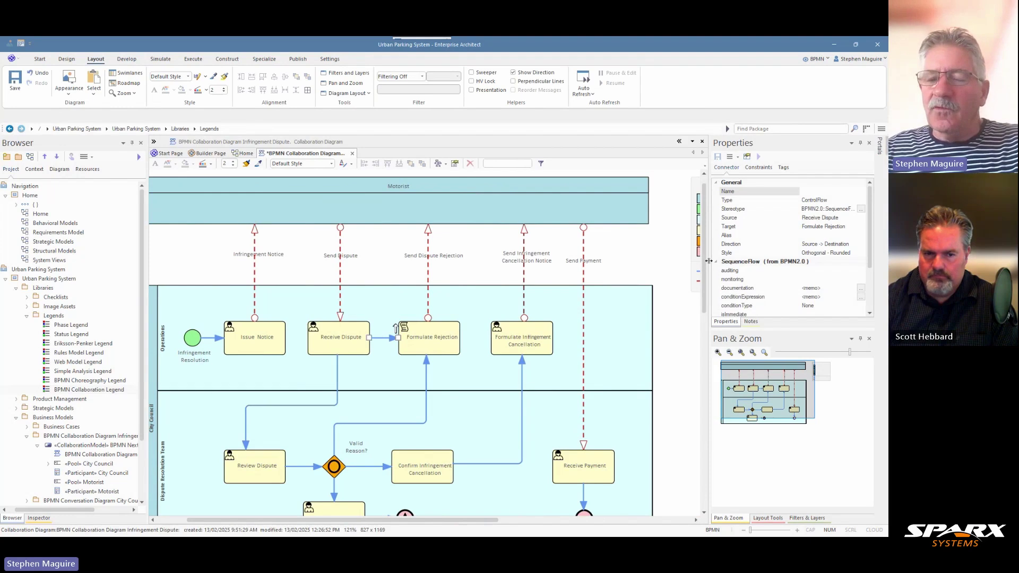
left_click_drag(705, 261, 672, 276)
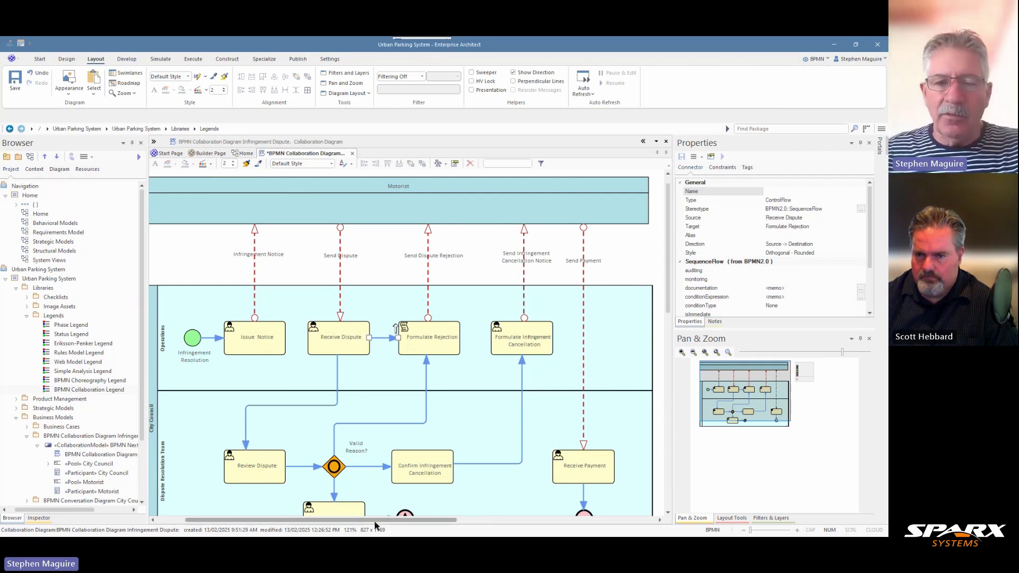
left_click_drag(378, 523, 456, 522)
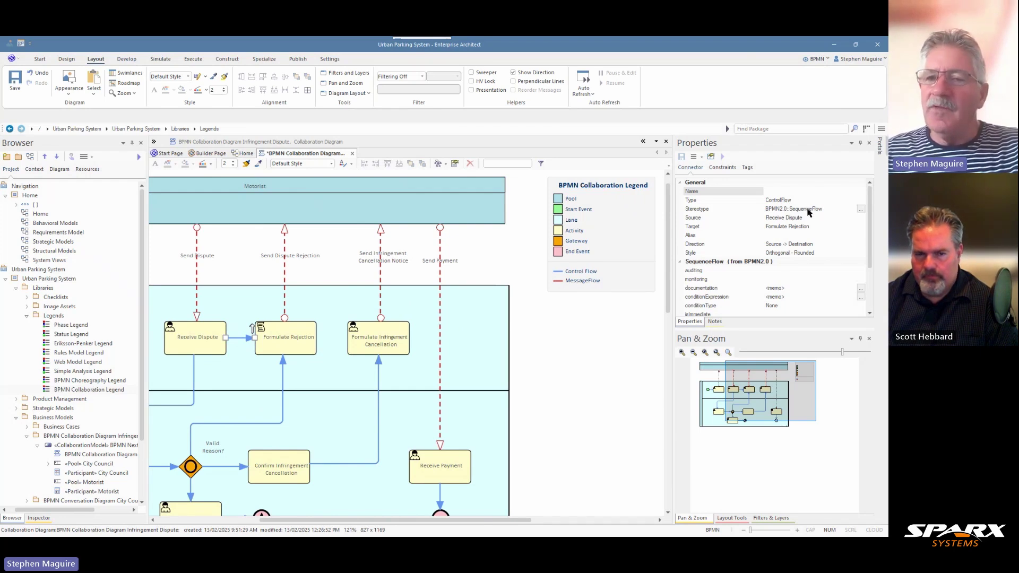
Open the BPMN Collaboration Legend's properties, enlarge the window and review its element stereotype entries
left_click(629, 251)
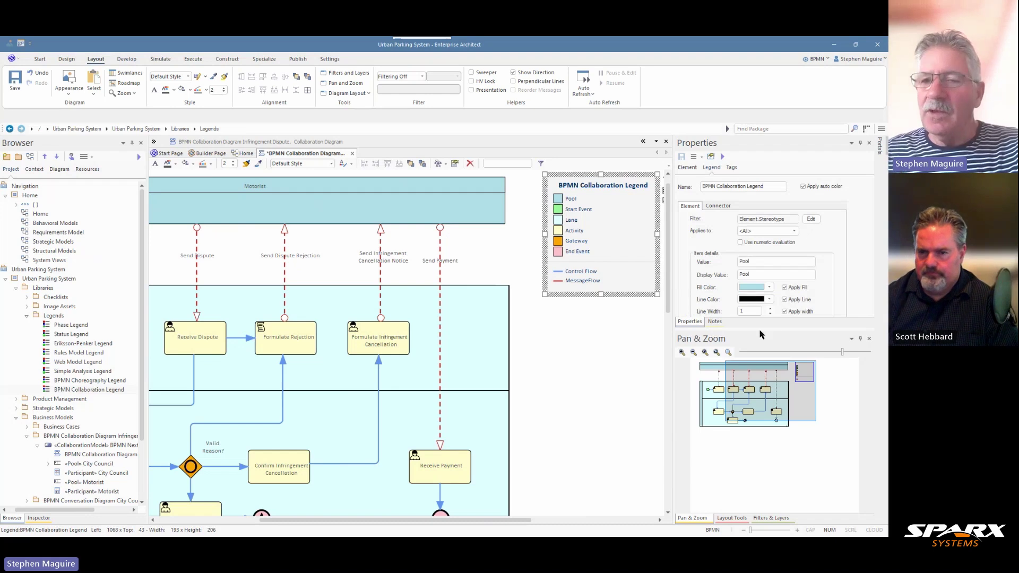
left_click_drag(761, 329, 760, 444)
scroll(736, 374, "down", 2)
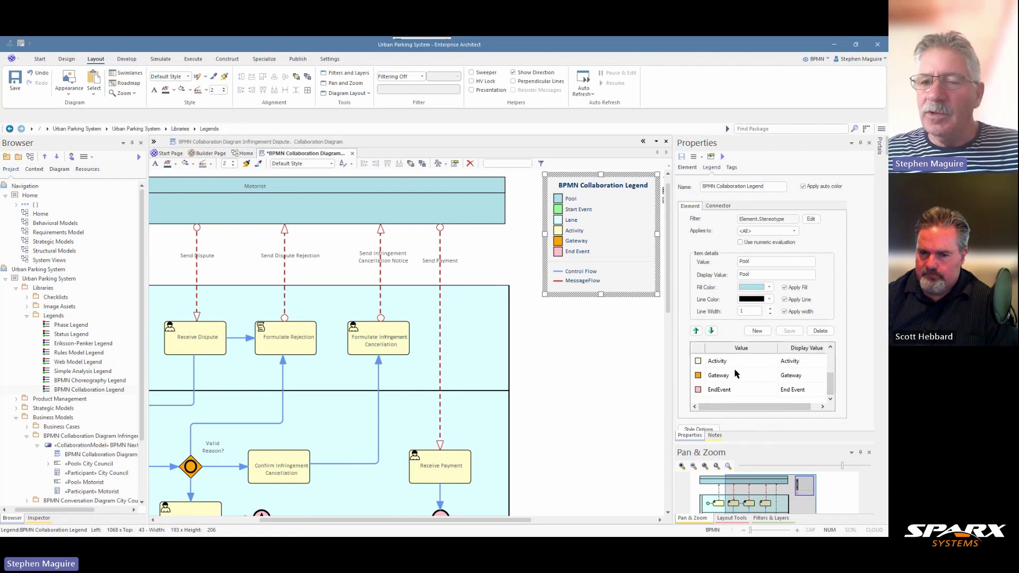
scroll(736, 375, "up", 2)
scroll(735, 375, "down", 2)
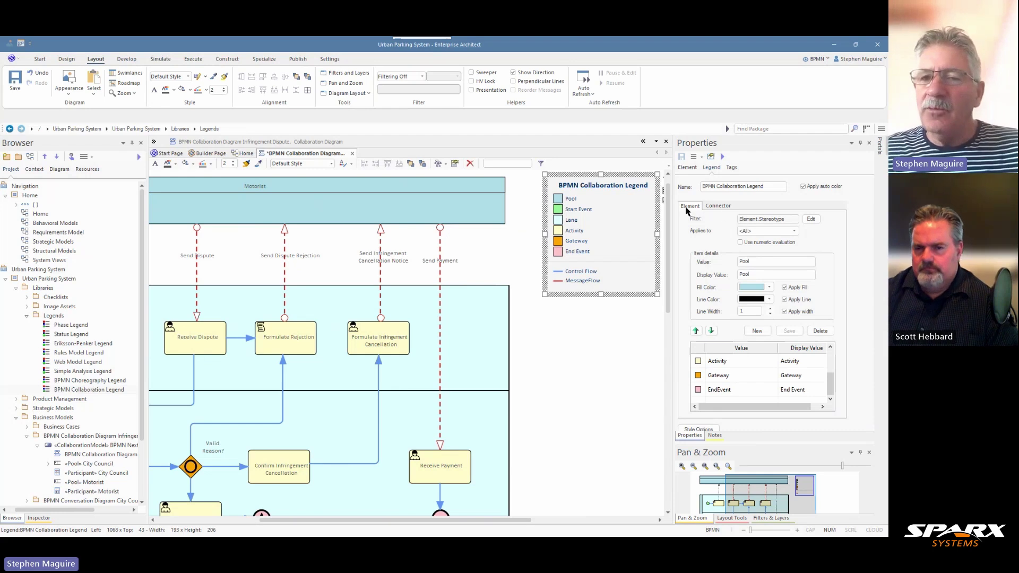
Change the display value of the legend's SequenceFlow connector entry to "Sequence Flow" and save the legend
left_click(716, 206)
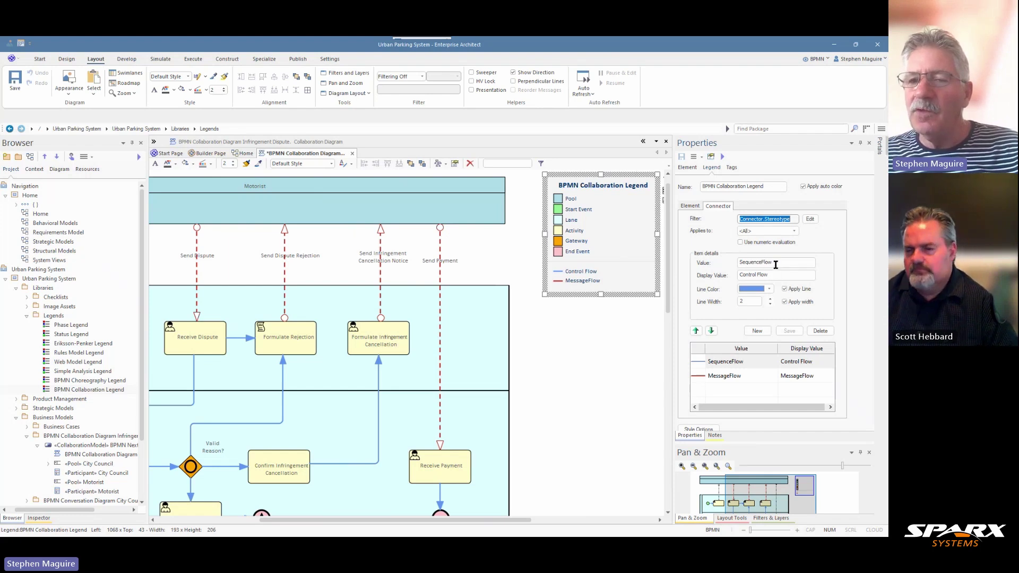
left_click_drag(774, 263, 734, 282)
type("SequenceFlow")
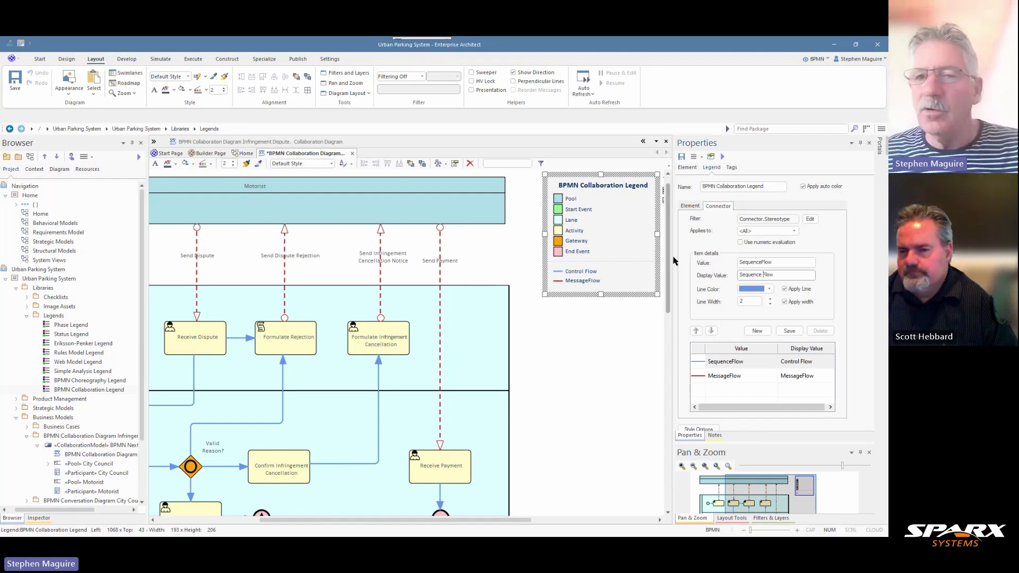
left_click(682, 157)
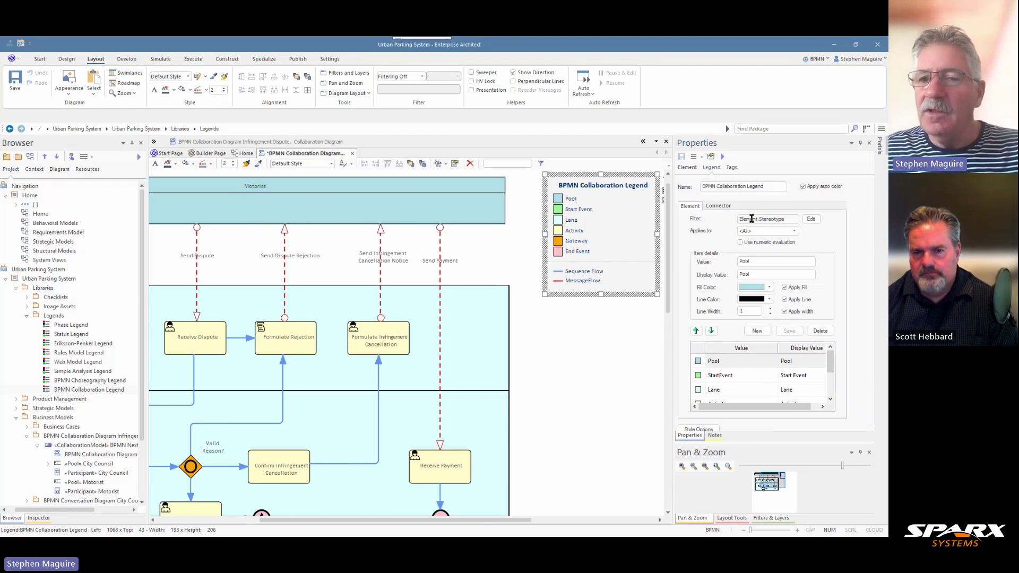
Change the display value of the legend's MessageFlow connector entry to "Message Flow" and save it
left_click(718, 206)
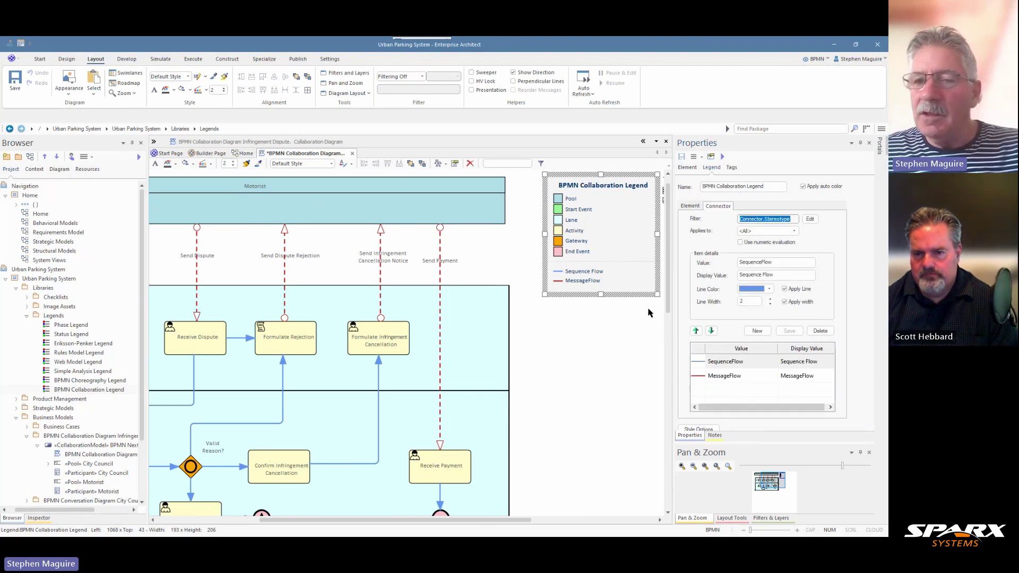
left_click(716, 378)
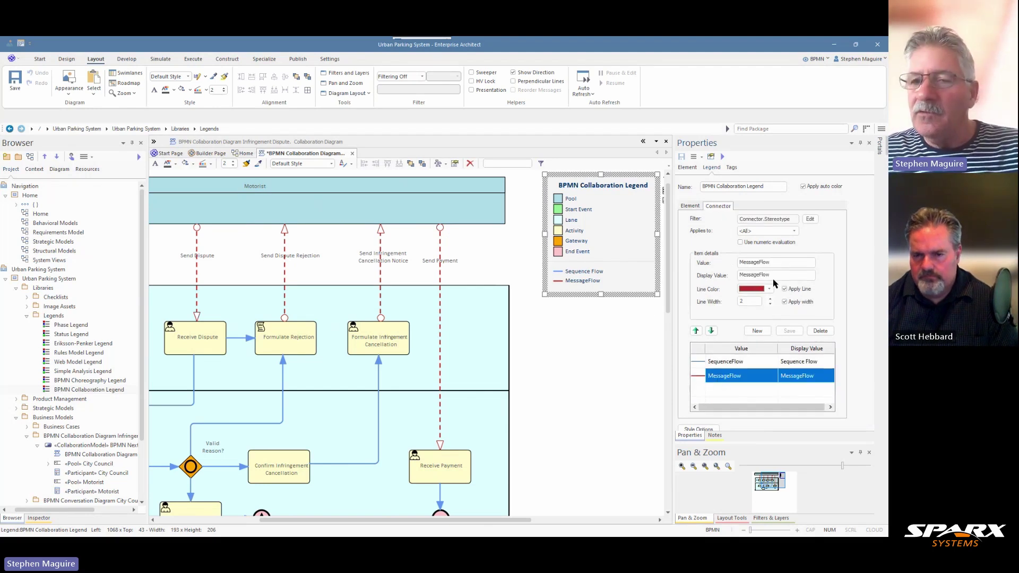
left_click(774, 274)
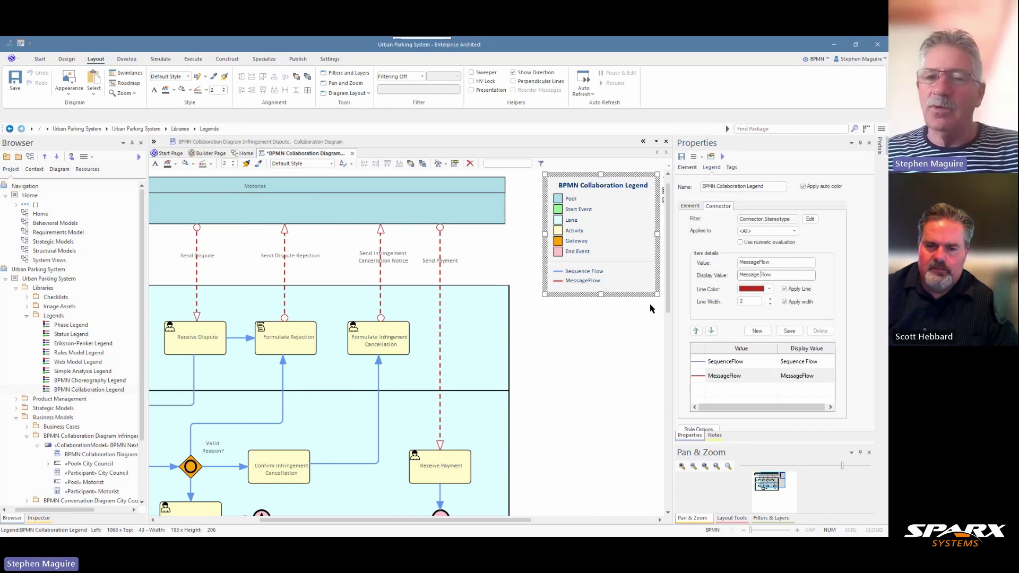
left_click(627, 327)
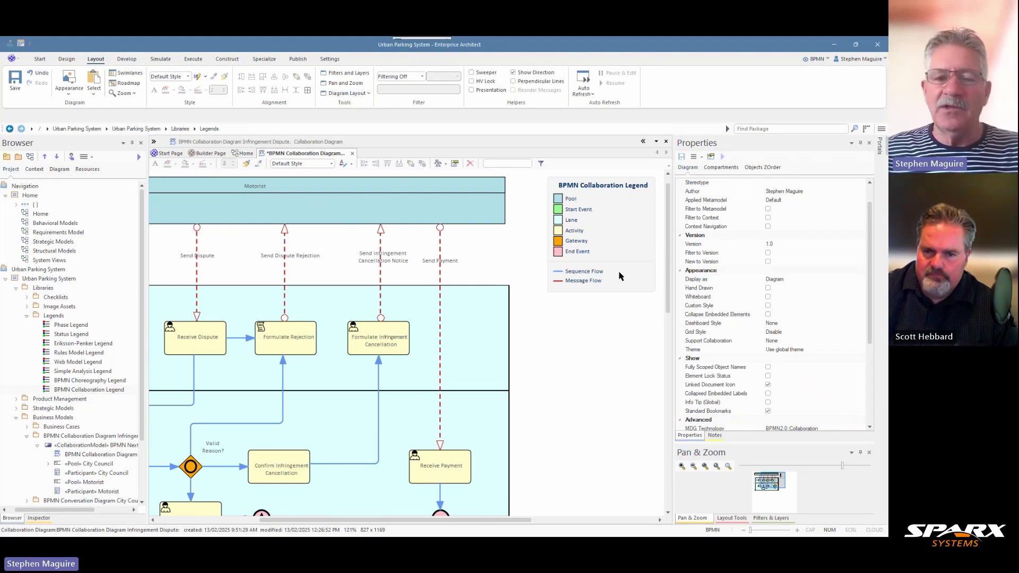
Locate the BPMN Collaboration Legend in the Legends package and narrow the Properties window to widen the canvas
mouse_move(379, 519)
left_mouse_down()
mouse_move(329, 529)
mouse_move(393, 528)
left_mouse_up()
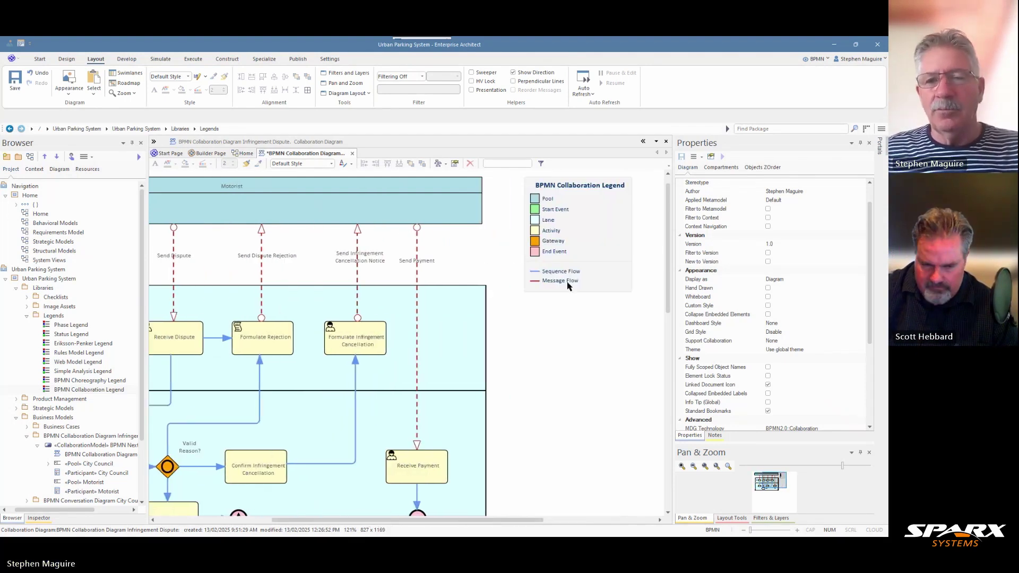
left_click(578, 239)
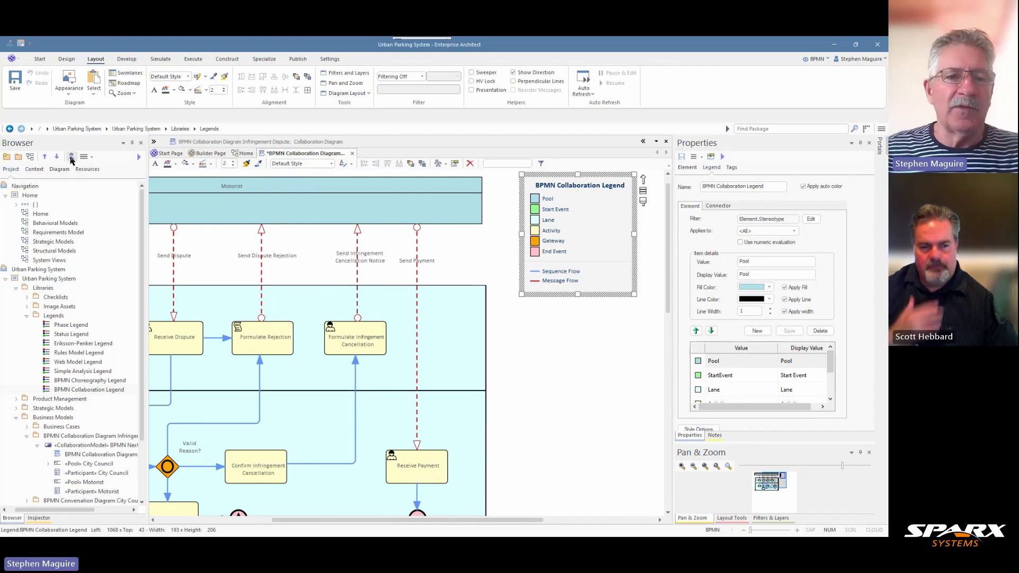
left_click(70, 391)
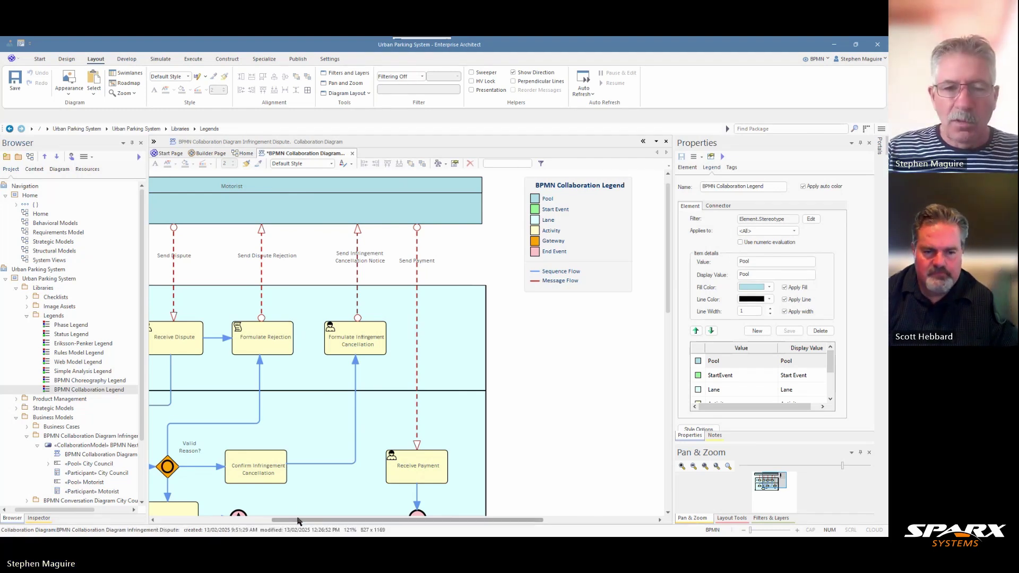
left_click_drag(298, 520, 200, 522)
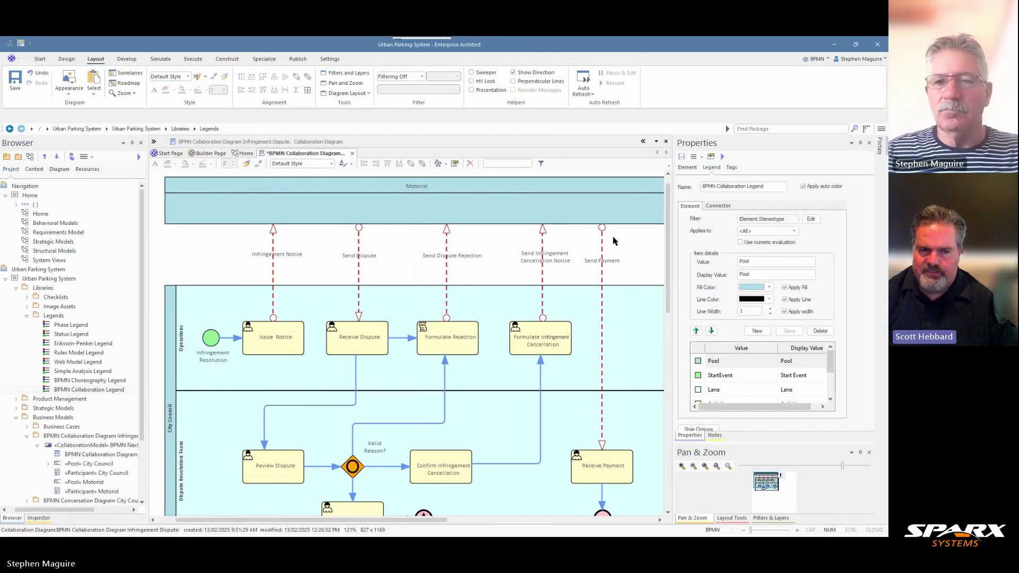
left_click_drag(673, 266, 712, 263)
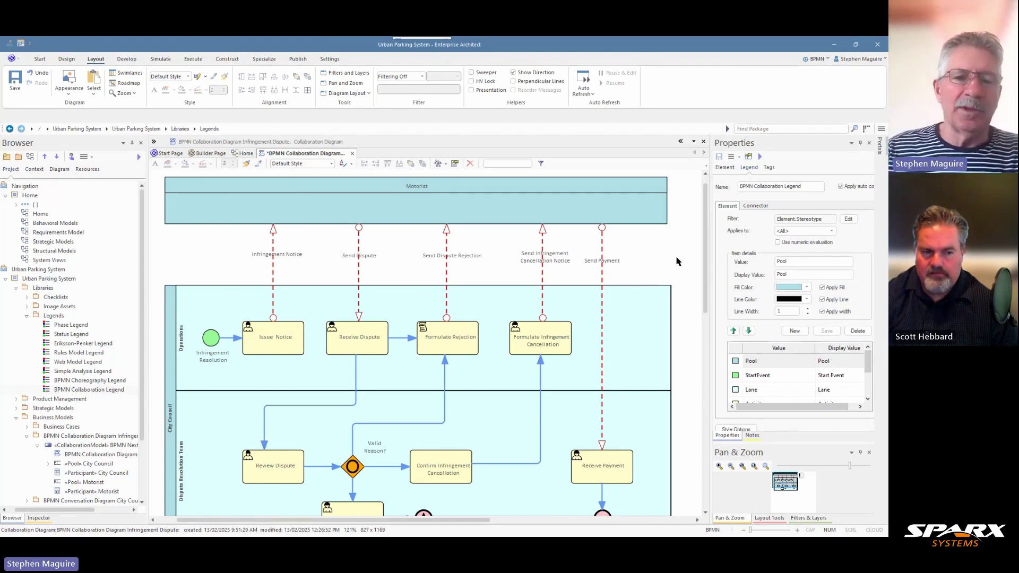
Examine the copy and paste options available for the Legends package
left_click(57, 318)
right_click(57, 318)
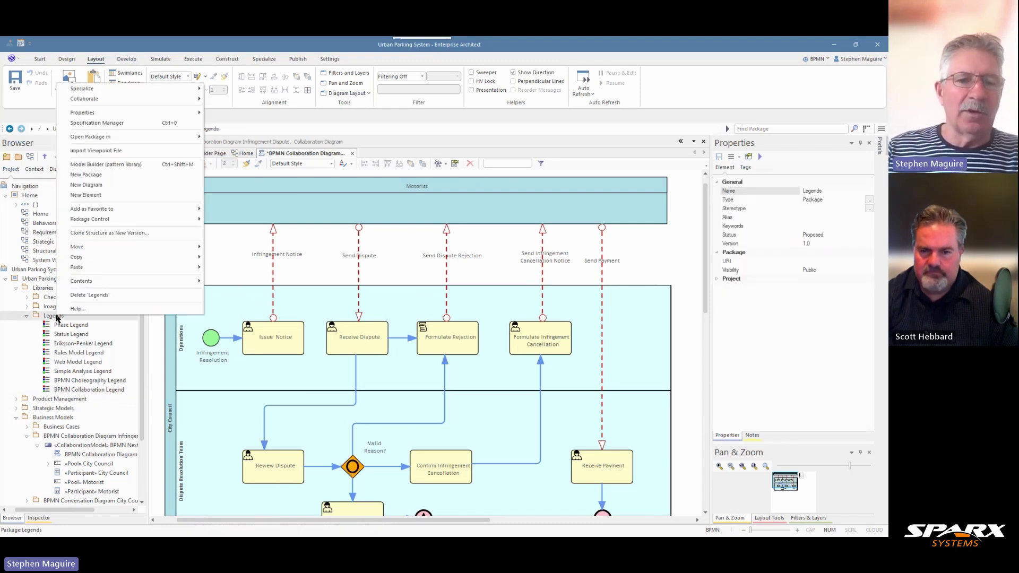
mouse_move(80, 259)
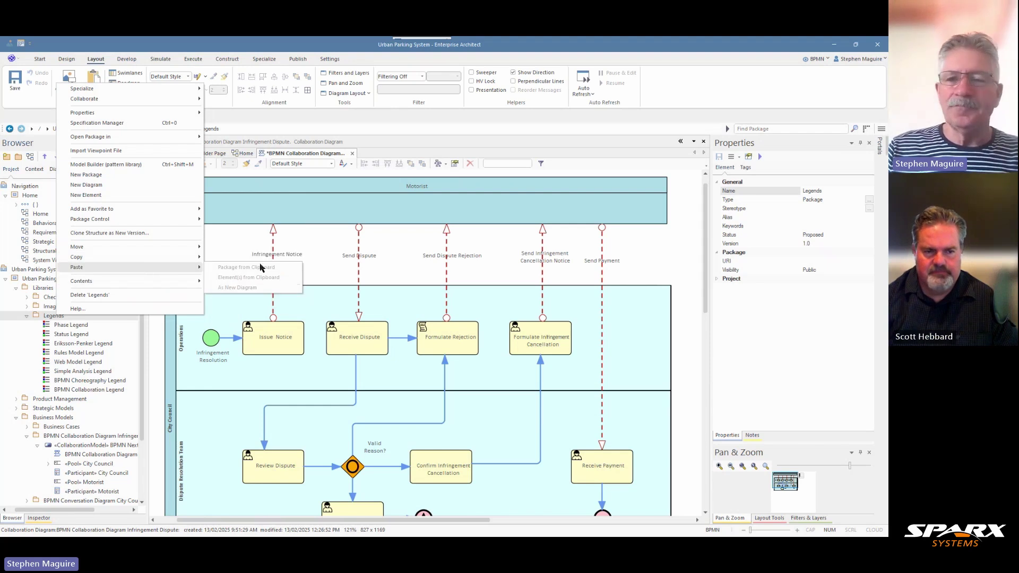
left_click(656, 265)
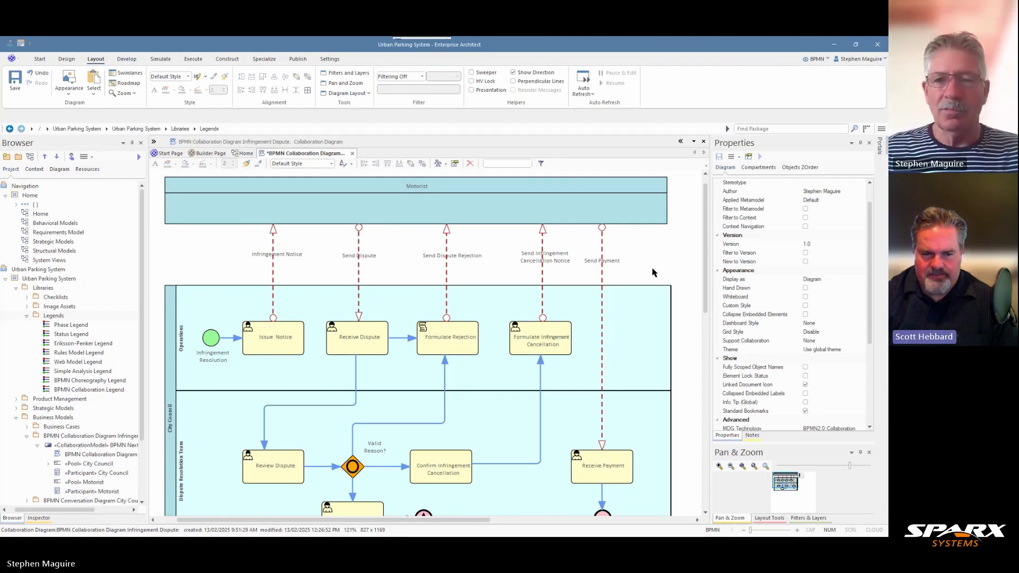
Zoom the diagram to 100% to view both pools together with the legend
scroll(653, 272, "up", 2)
scroll(656, 266, "down", 3)
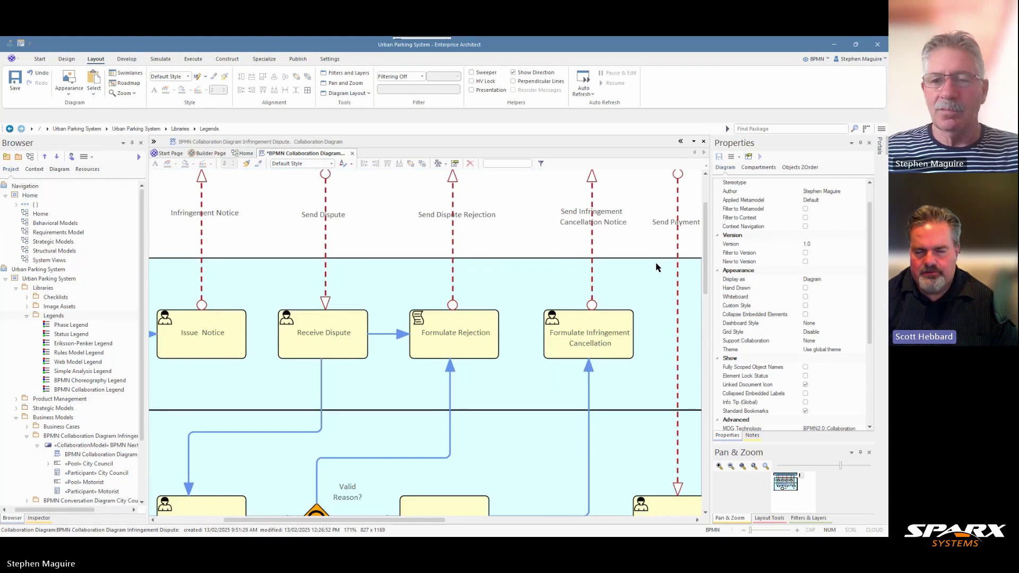
scroll(657, 267, "down", 2)
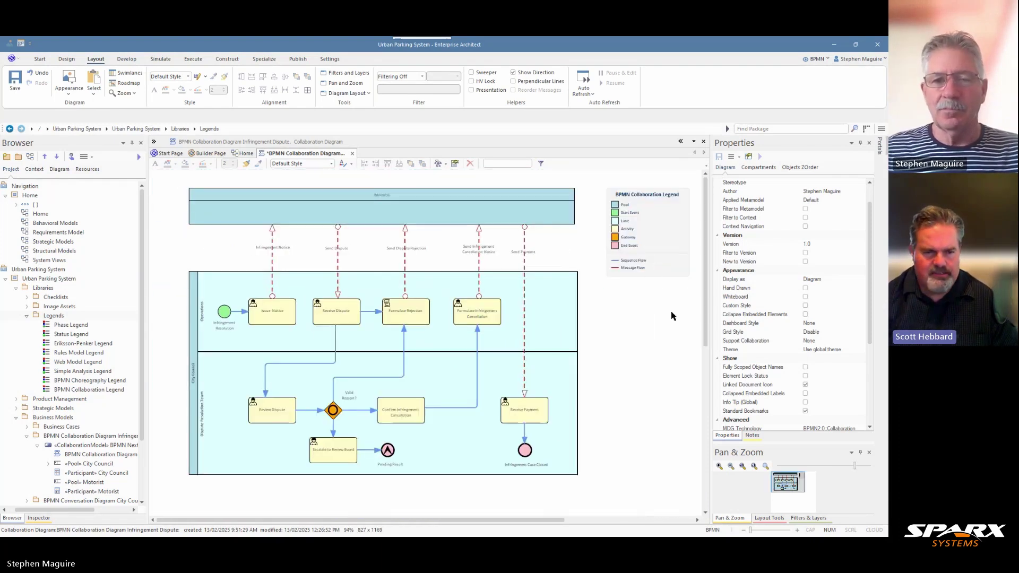
scroll(671, 317, "up", 1)
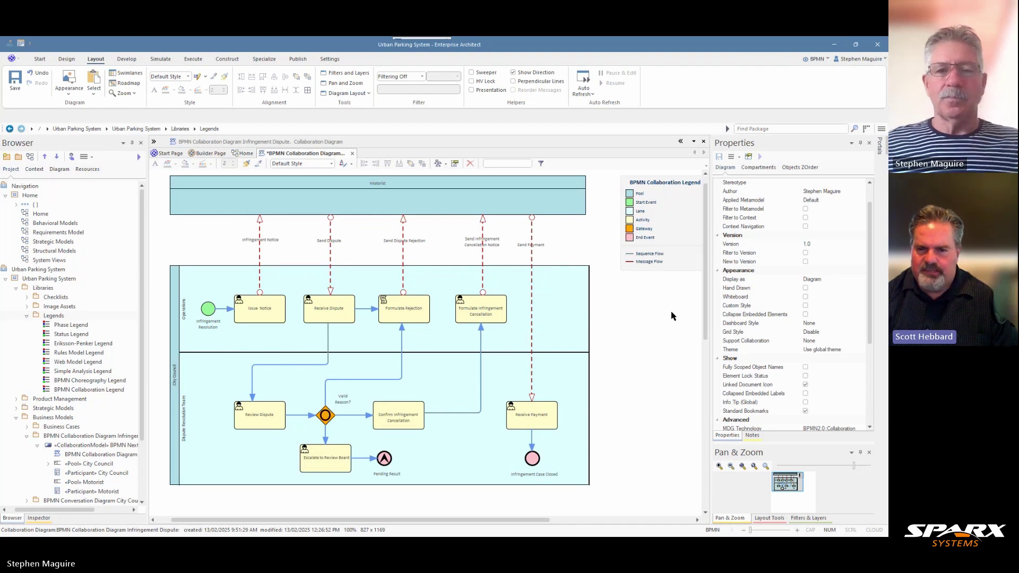